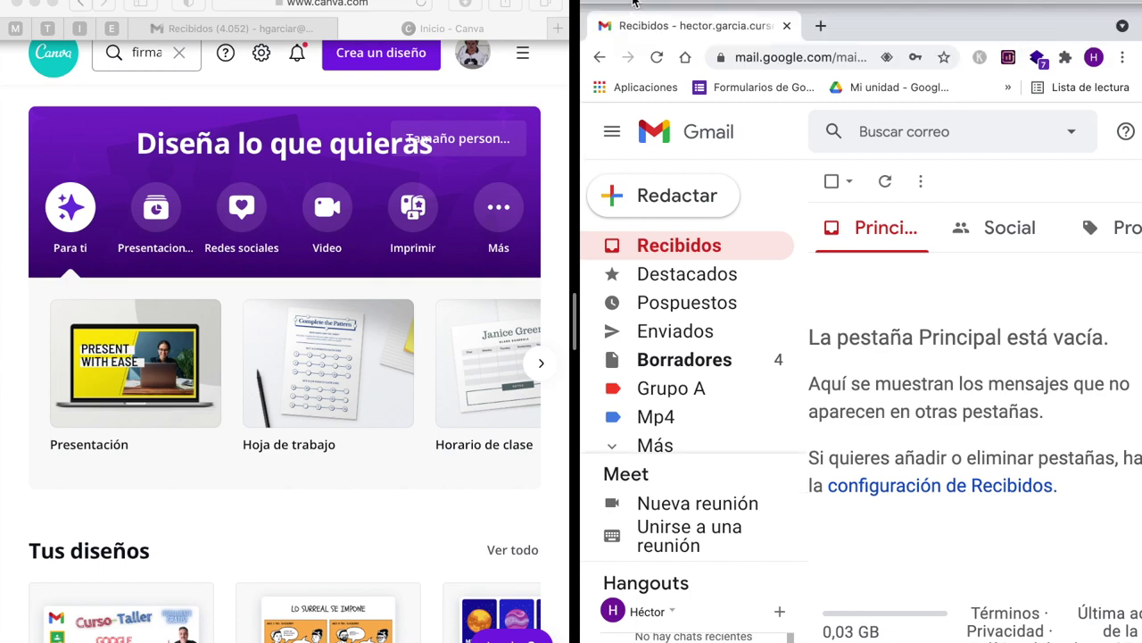
Take Gmail out of split view, maximise it, and open the full settings page.
click(630, 3)
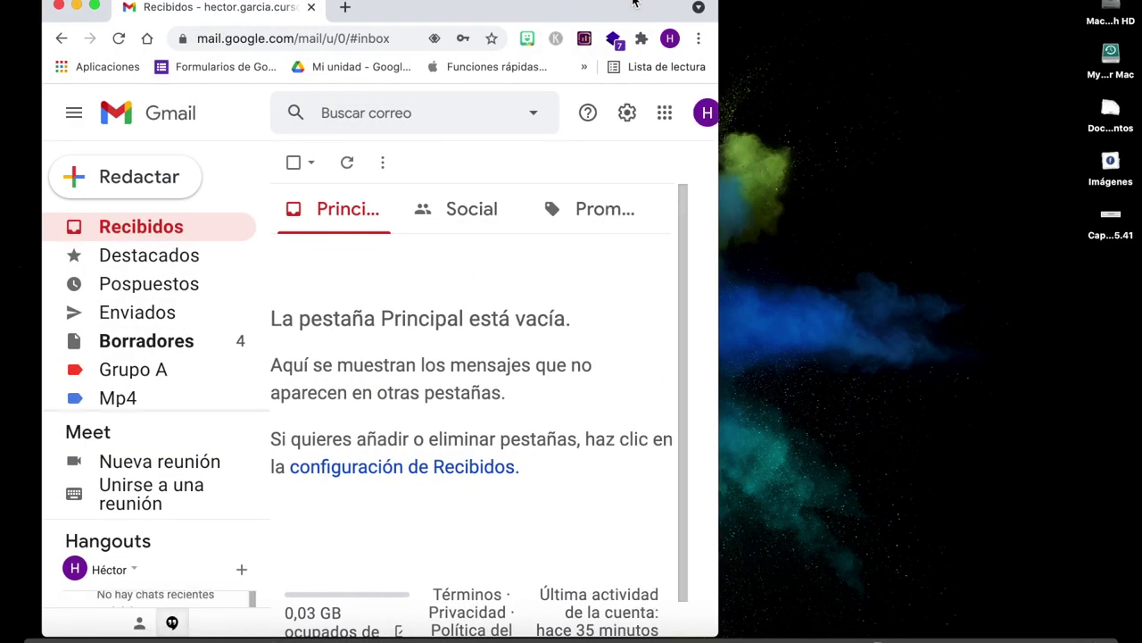
click(94, 6)
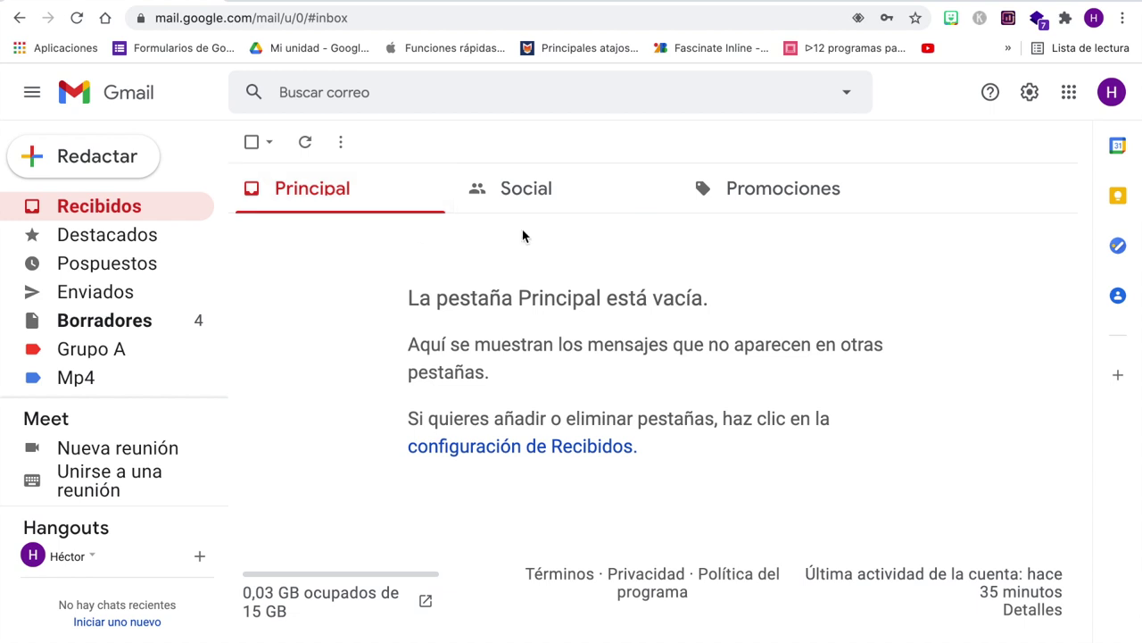
click(1030, 92)
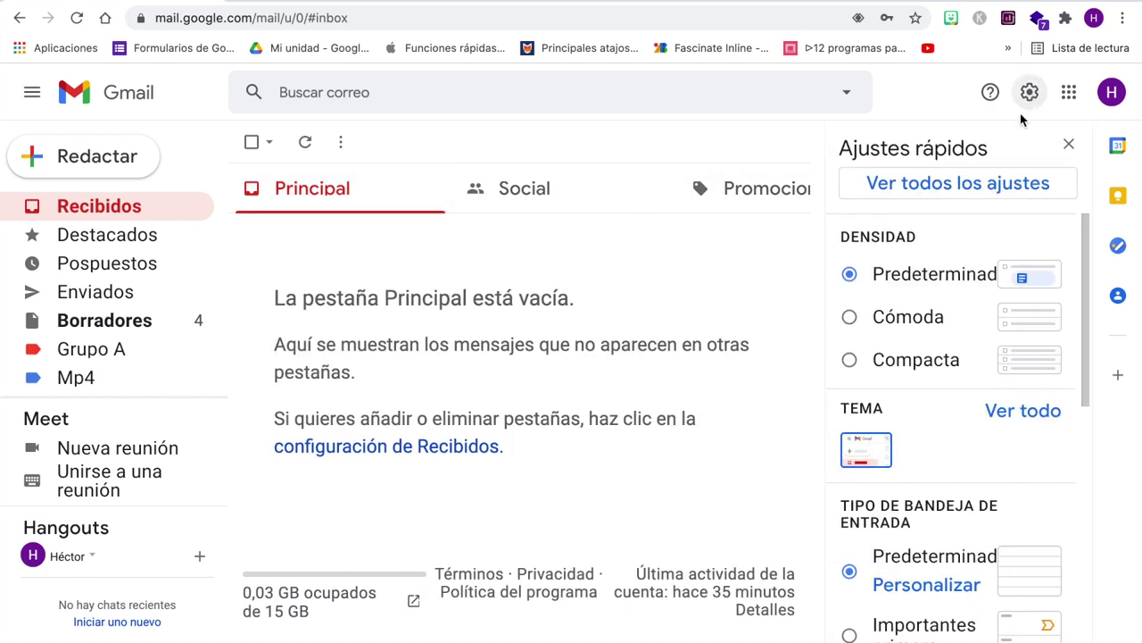
click(944, 193)
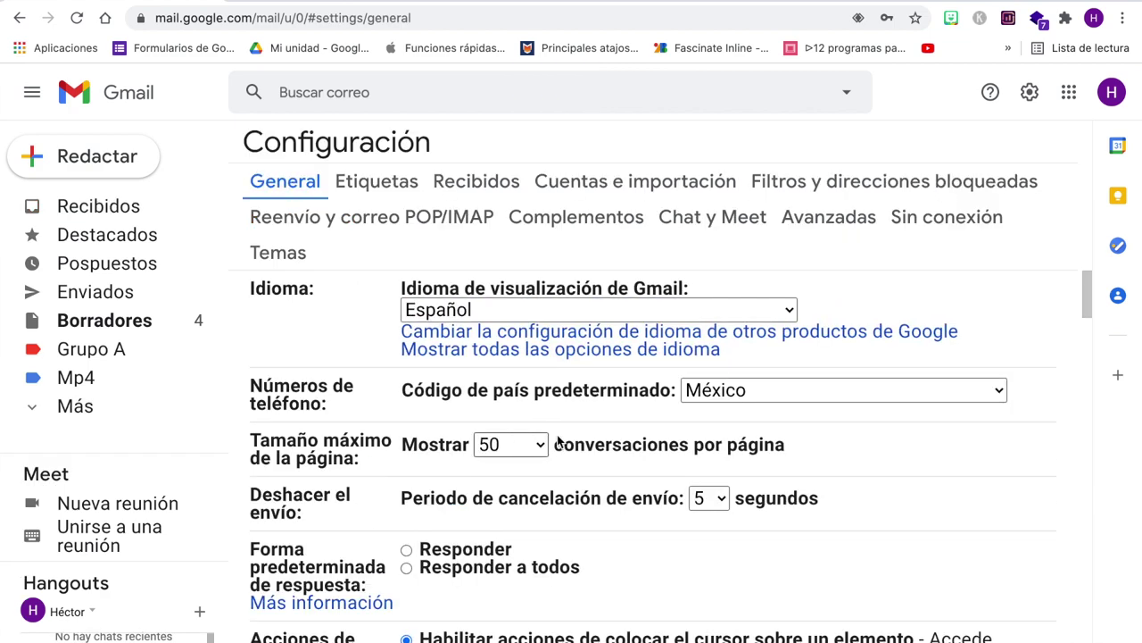
Create a new empty signature named 'Firma 1', then return to Canva.
scroll(923, 517, down, 1)
scroll(923, 517, down, 5)
scroll(919, 521, down, 5)
scroll(920, 520, down, 3)
scroll(920, 521, down, 3)
scroll(919, 520, down, 3)
scroll(919, 520, down, 3)
scroll(920, 521, down, 5)
scroll(919, 520, down, 2)
scroll(920, 520, down, 4)
scroll(917, 514, down, 5)
scroll(917, 514, down, 1)
scroll(917, 514, down, 2)
scroll(918, 514, up, 1)
scroll(917, 514, up, 4)
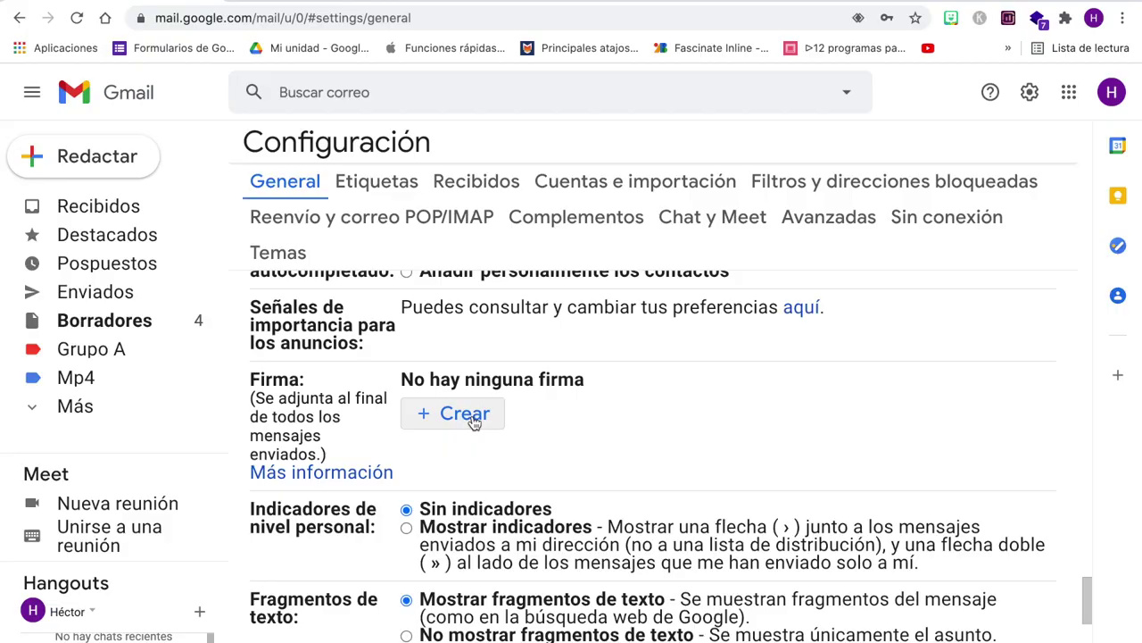
click(427, 332)
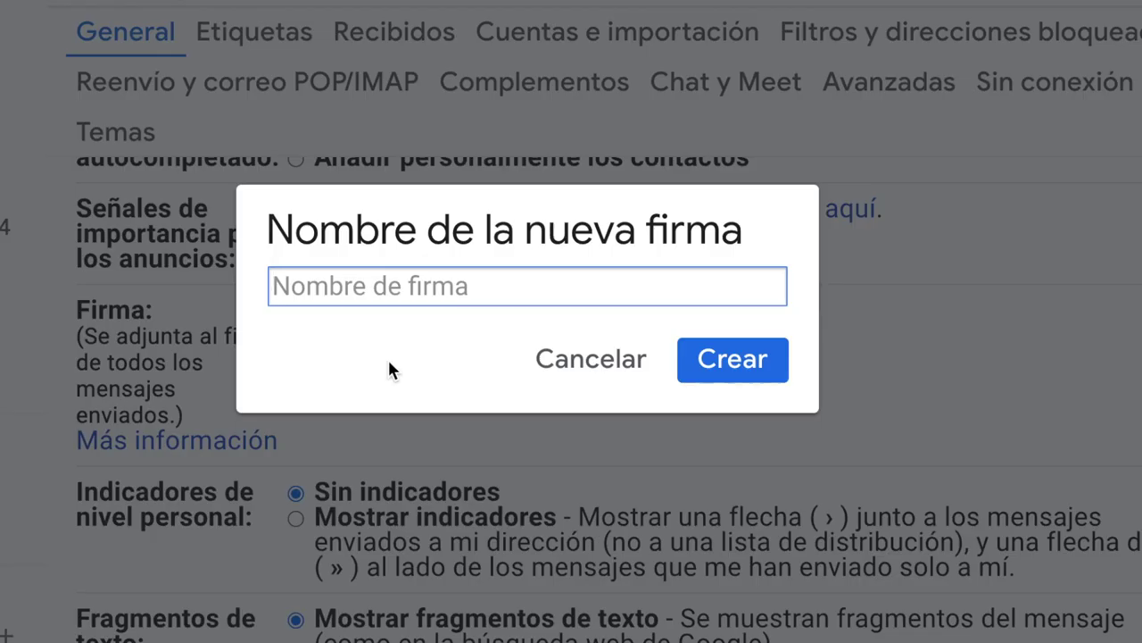
text(Firma 1)
click(734, 368)
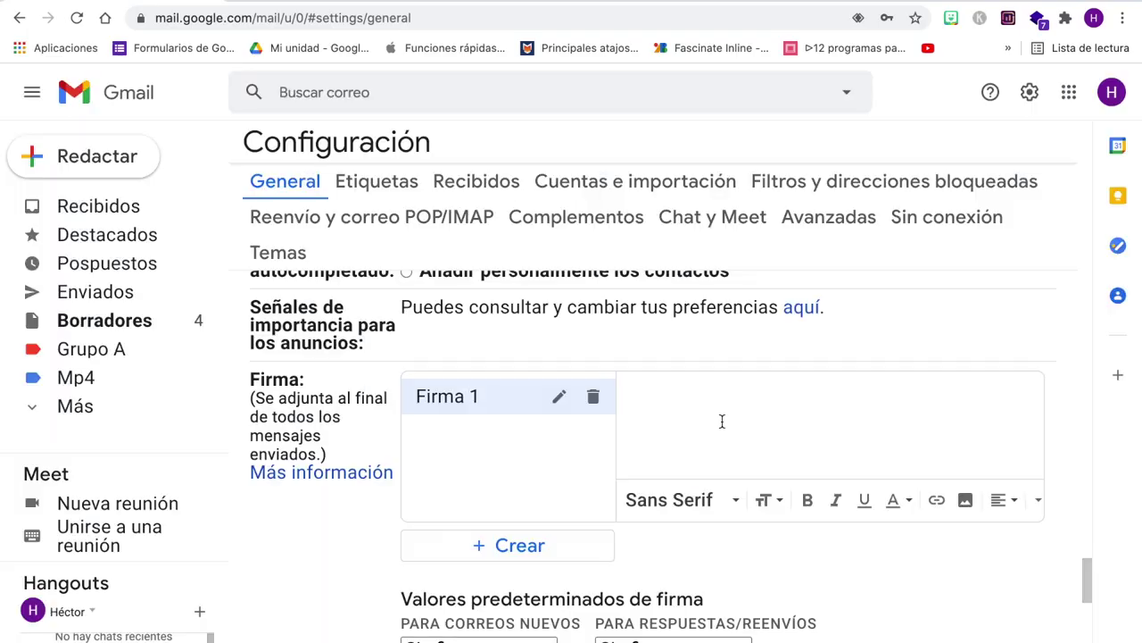
click(770, 404)
key(ctrl+Up)
click(605, 23)
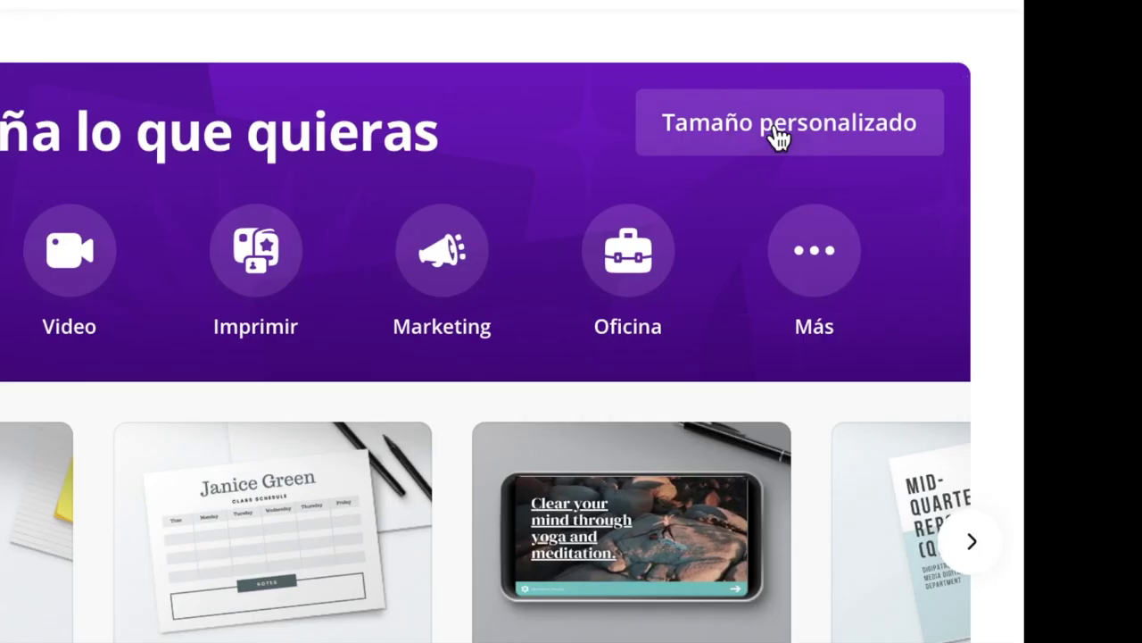
Create a 600 × 200 px design and add a circular frame from the marcos elements.
click(1010, 152)
text(600)
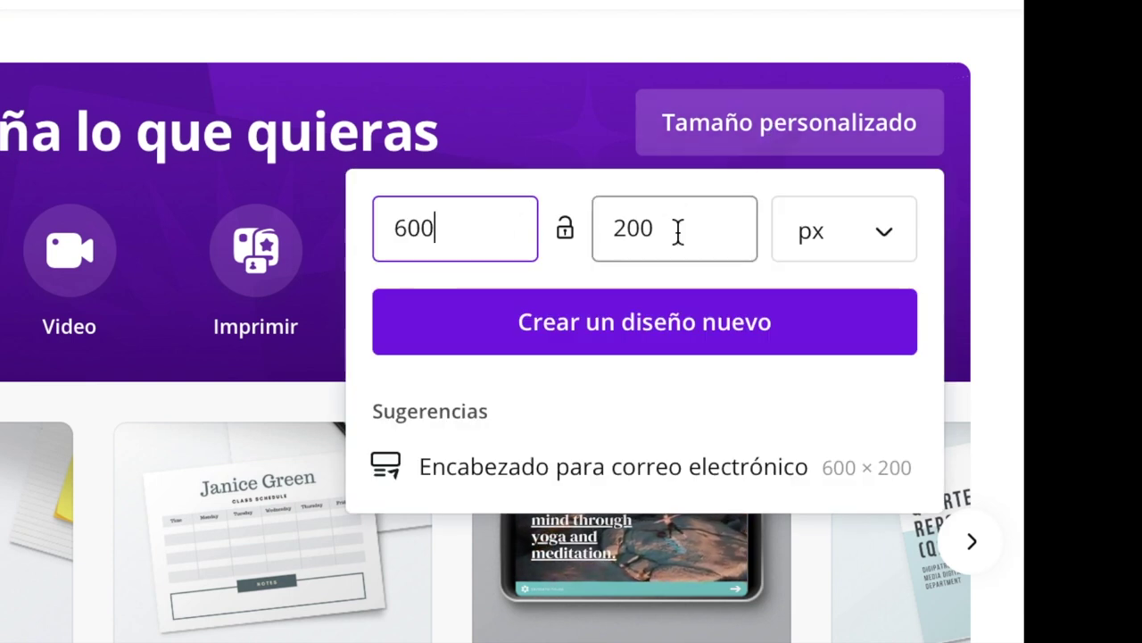
click(670, 325)
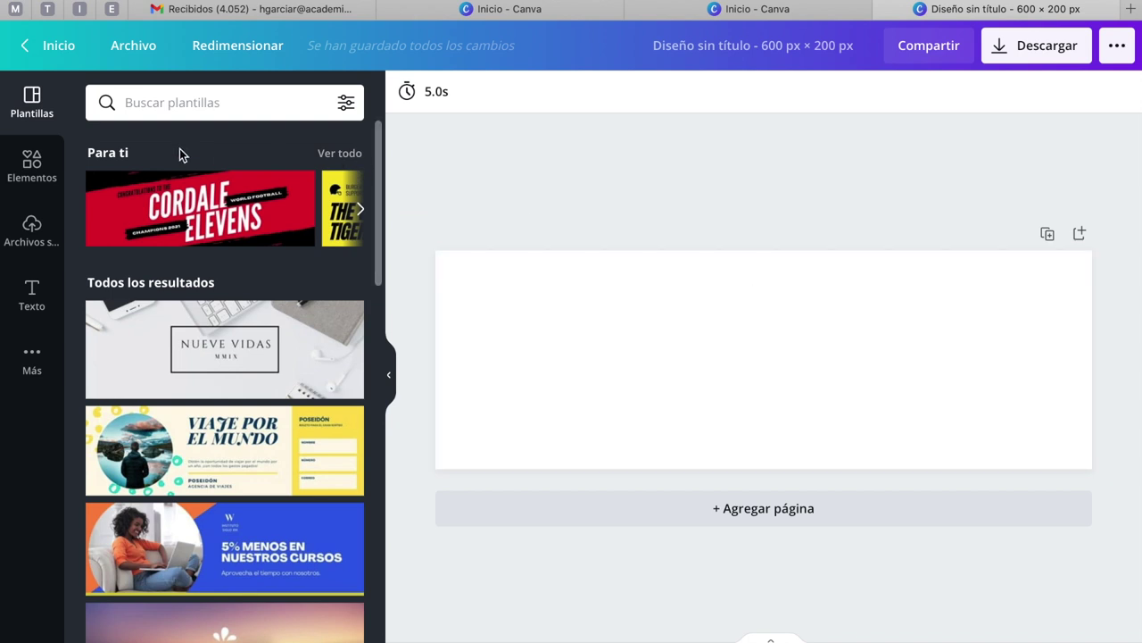
click(32, 161)
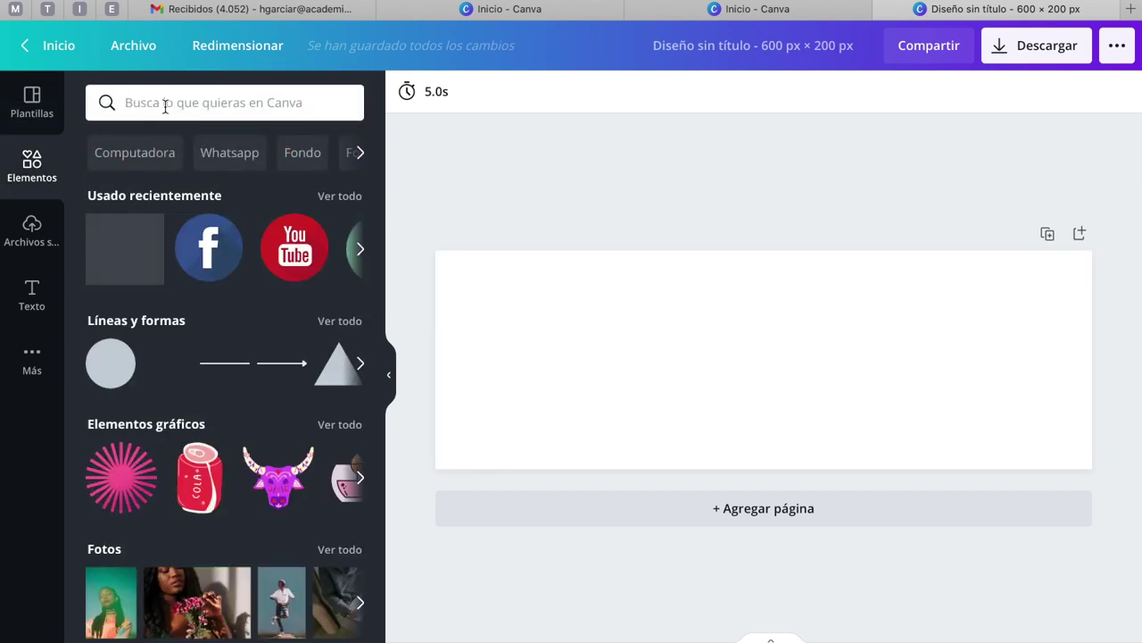
click(165, 103)
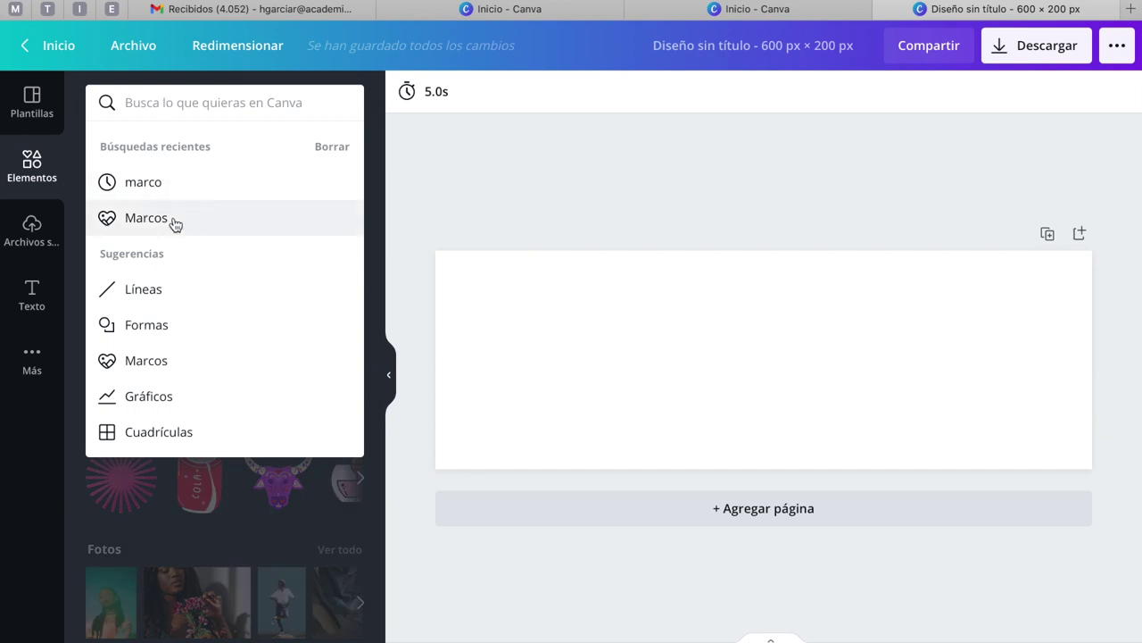
click(175, 220)
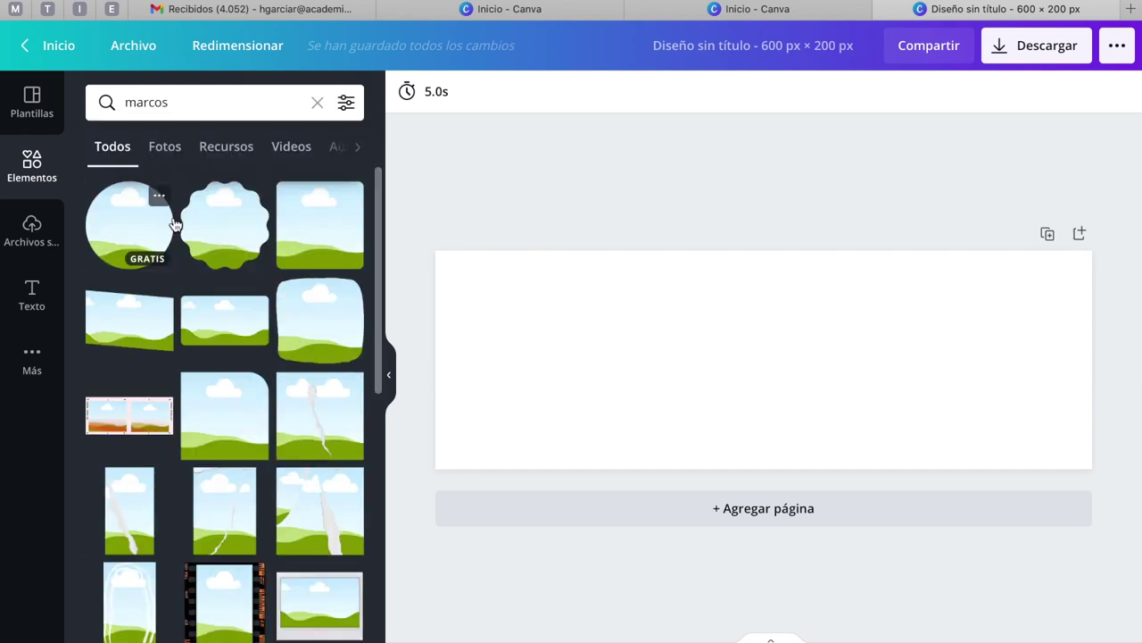
click(123, 232)
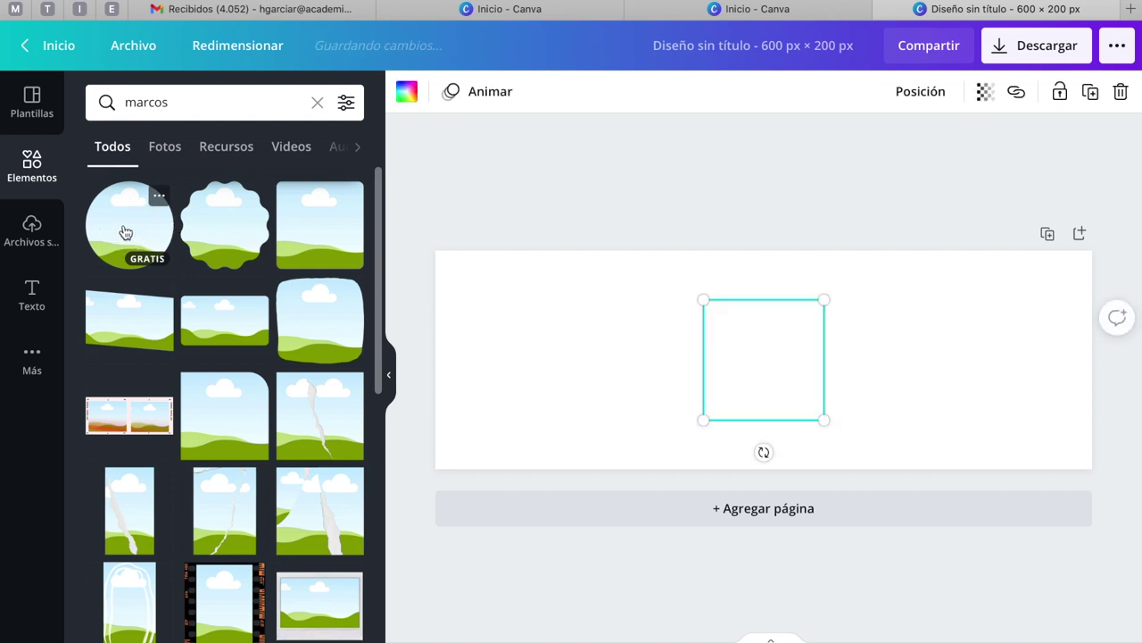
Enlarge the circular frame and place it at the page's left side.
drag(774, 338, 546, 324)
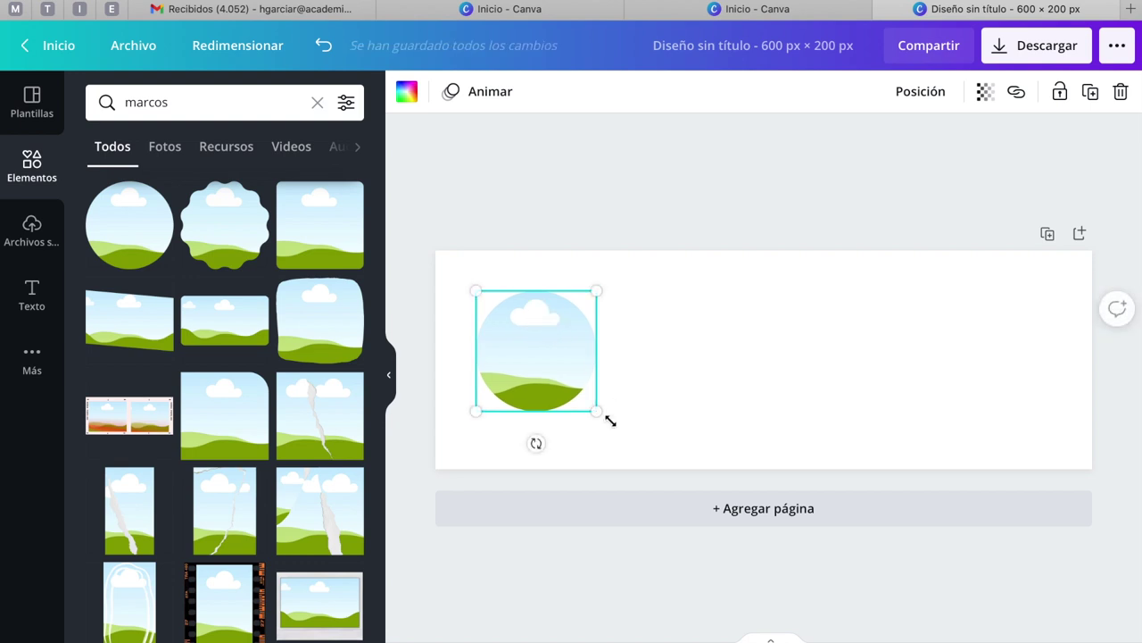
drag(598, 415, 629, 441)
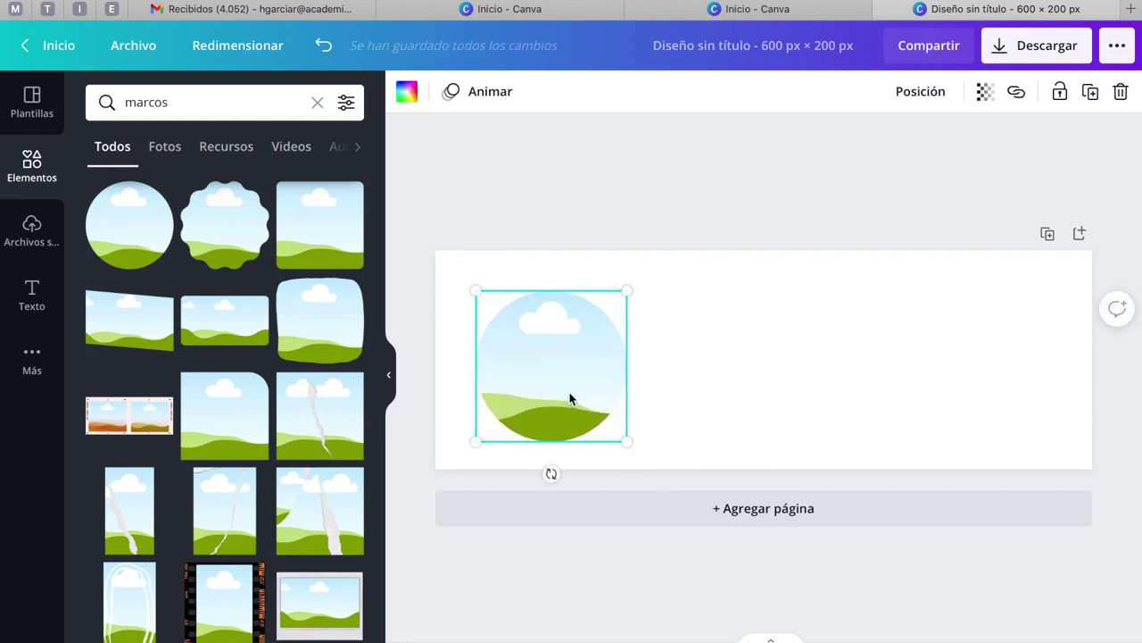
drag(558, 380, 540, 358)
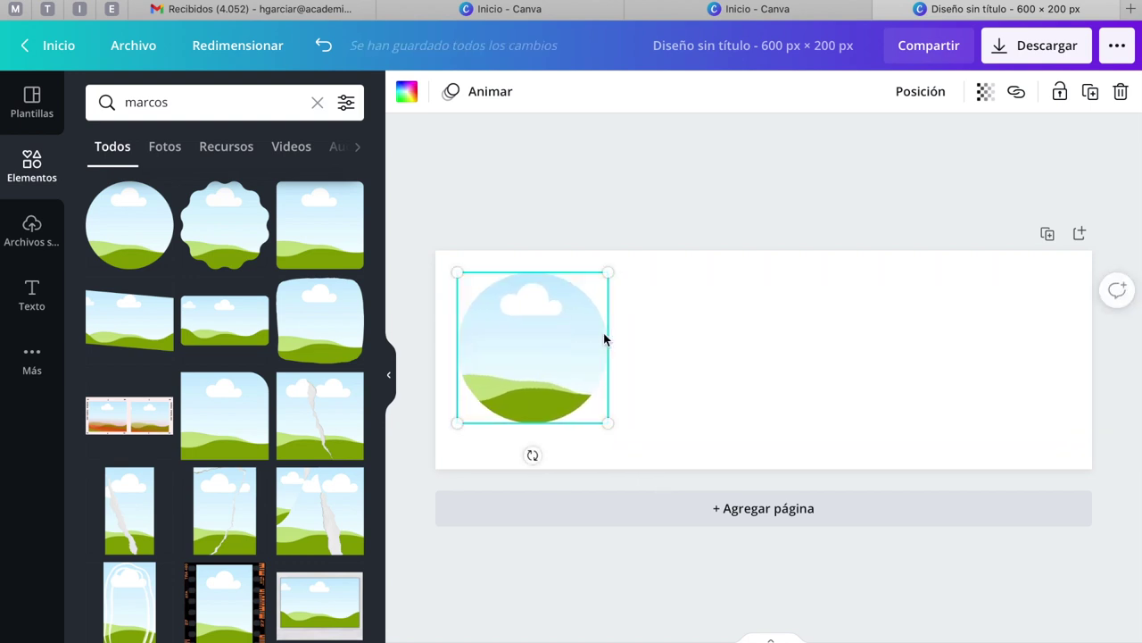
click(799, 283)
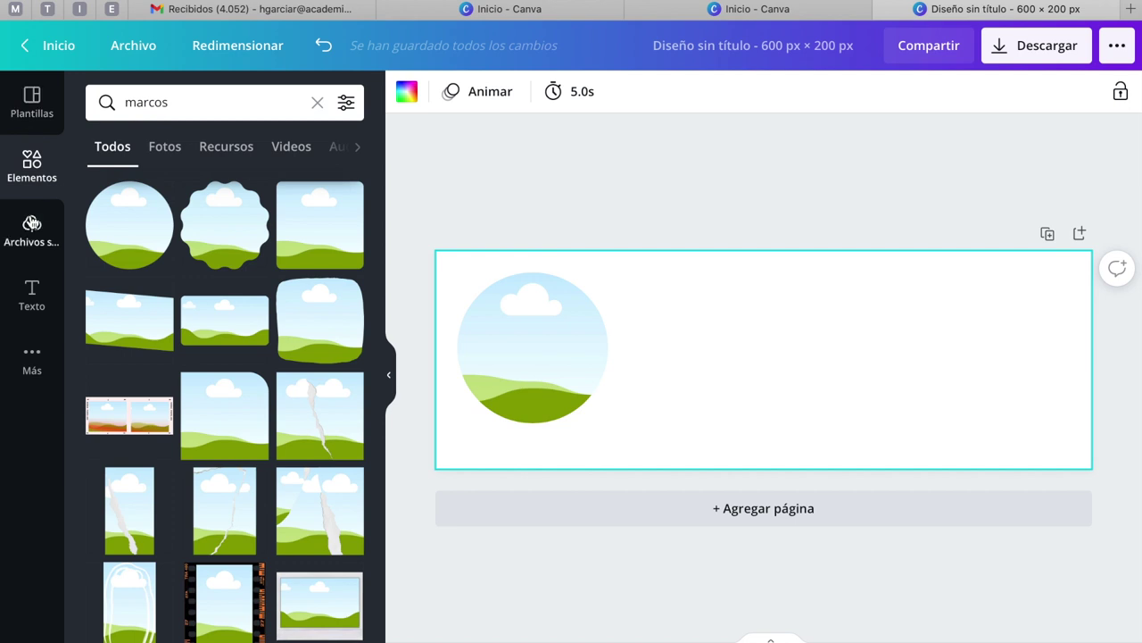
click(31, 224)
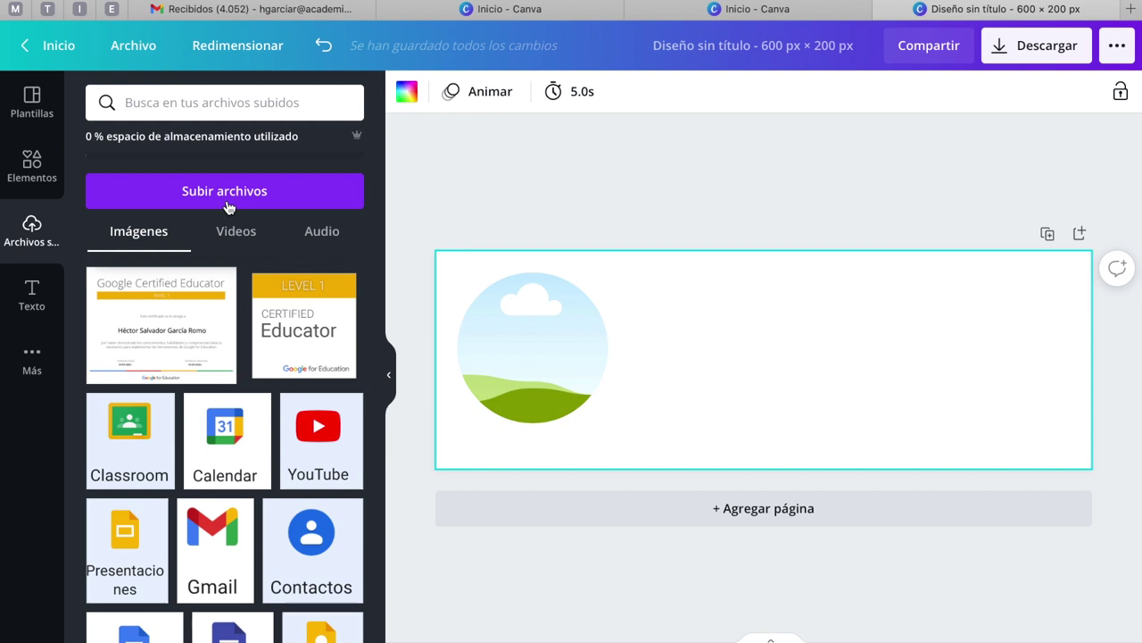
Add the uploaded portrait photo, crop its left edge, and drop it into the circular frame.
scroll(241, 411, down, 10)
scroll(241, 411, down, 5)
scroll(294, 449, down, 5)
scroll(294, 449, up, 1)
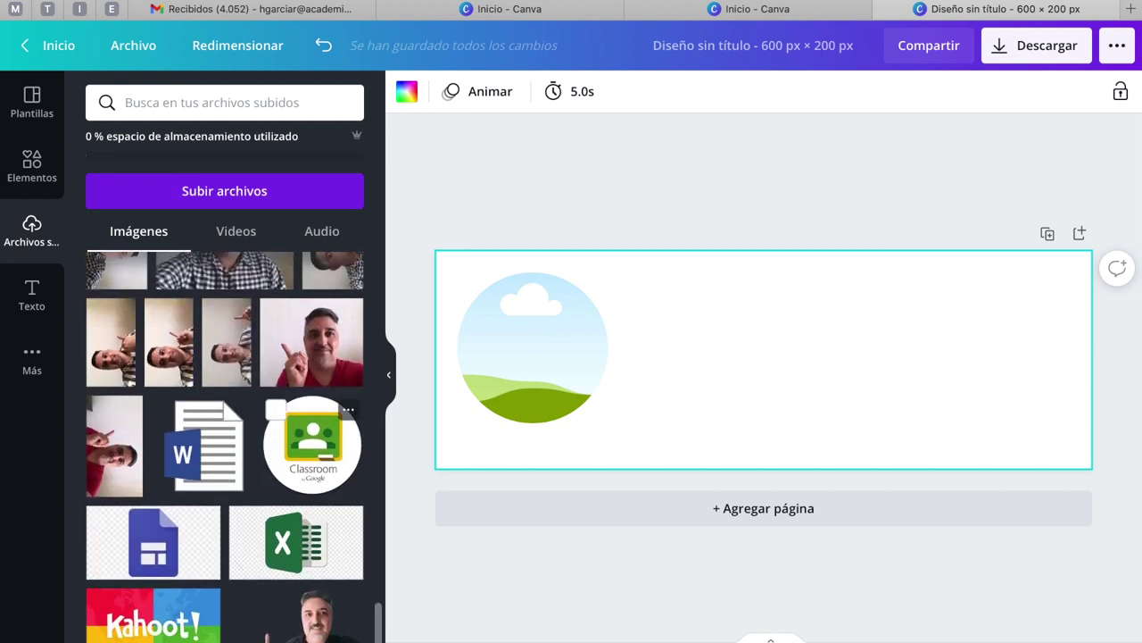
click(334, 639)
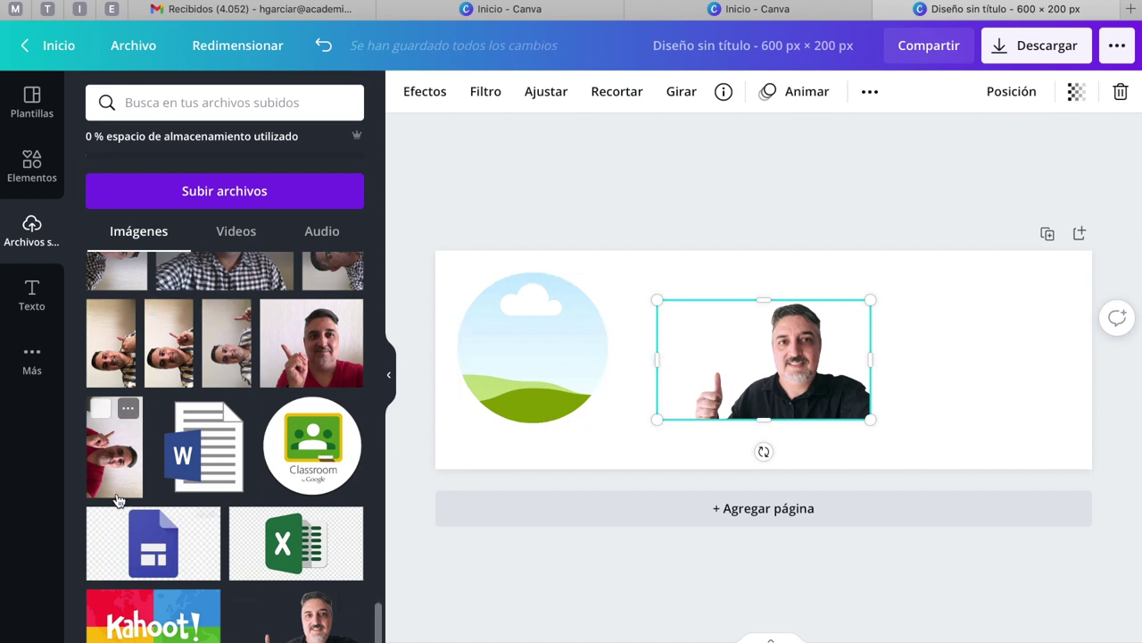
scroll(117, 500, up, 15)
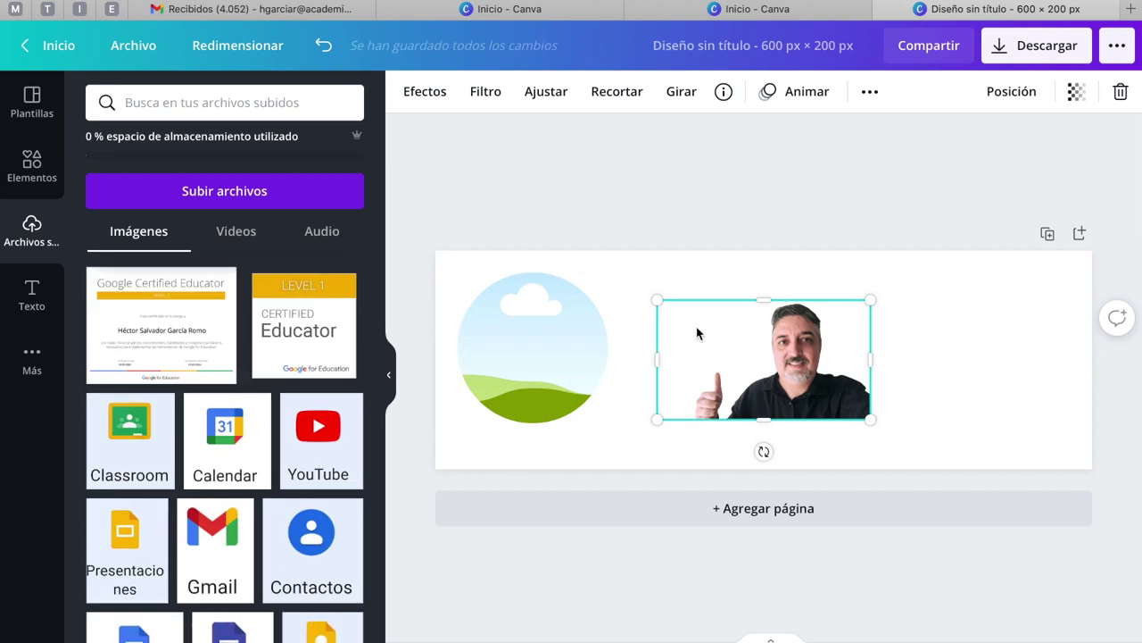
drag(660, 360, 741, 376)
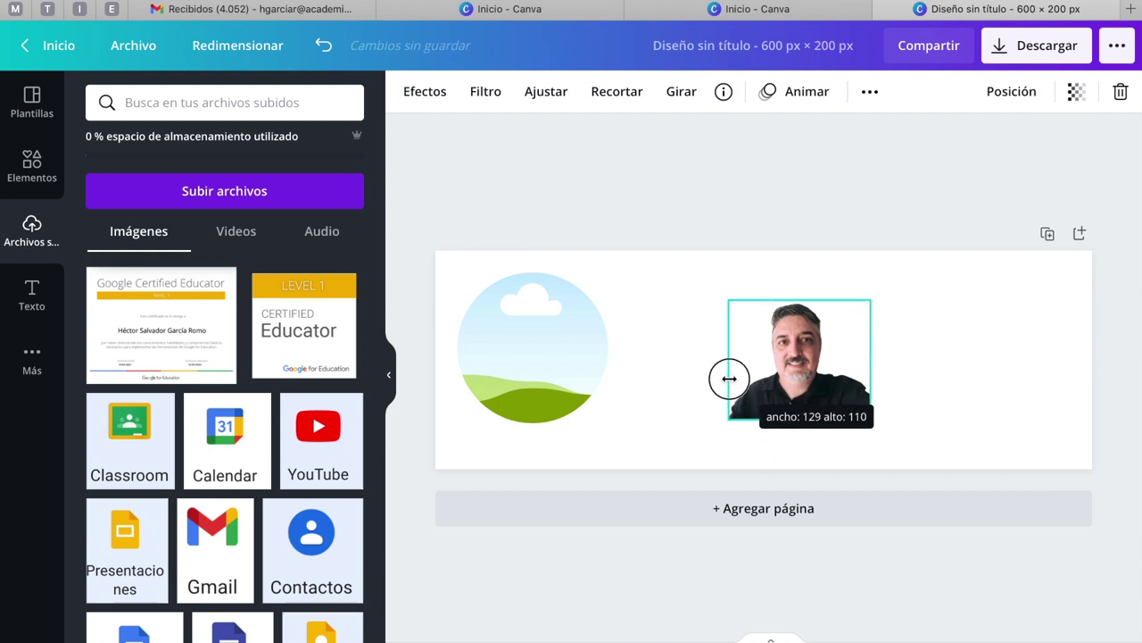
drag(742, 376, 729, 378)
click(689, 426)
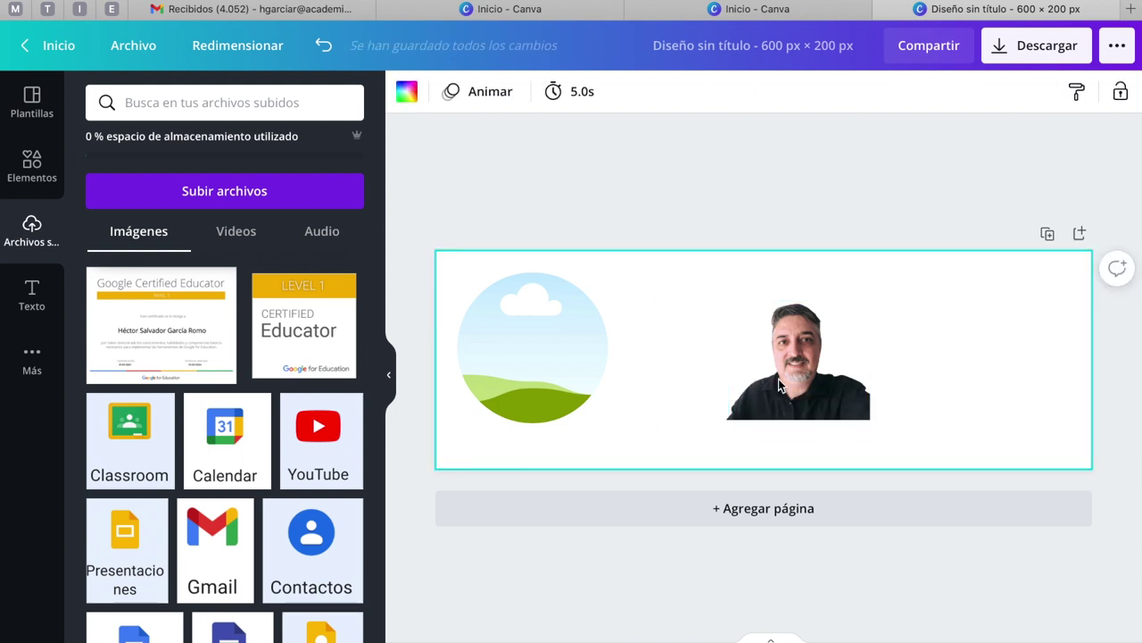
click(797, 366)
drag(797, 365, 529, 359)
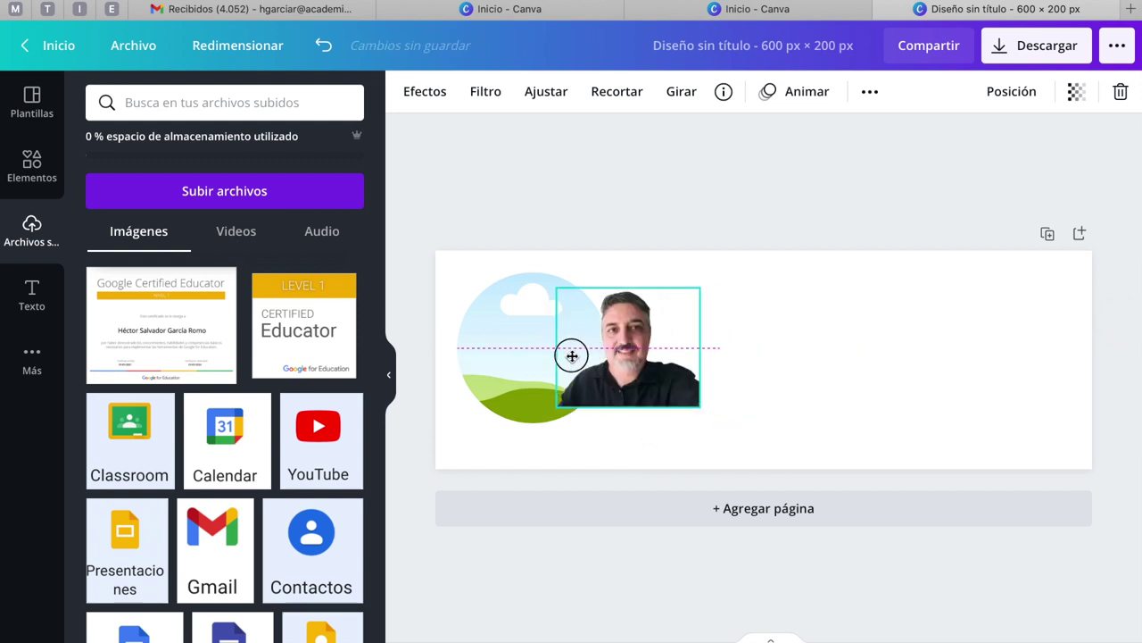
click(756, 350)
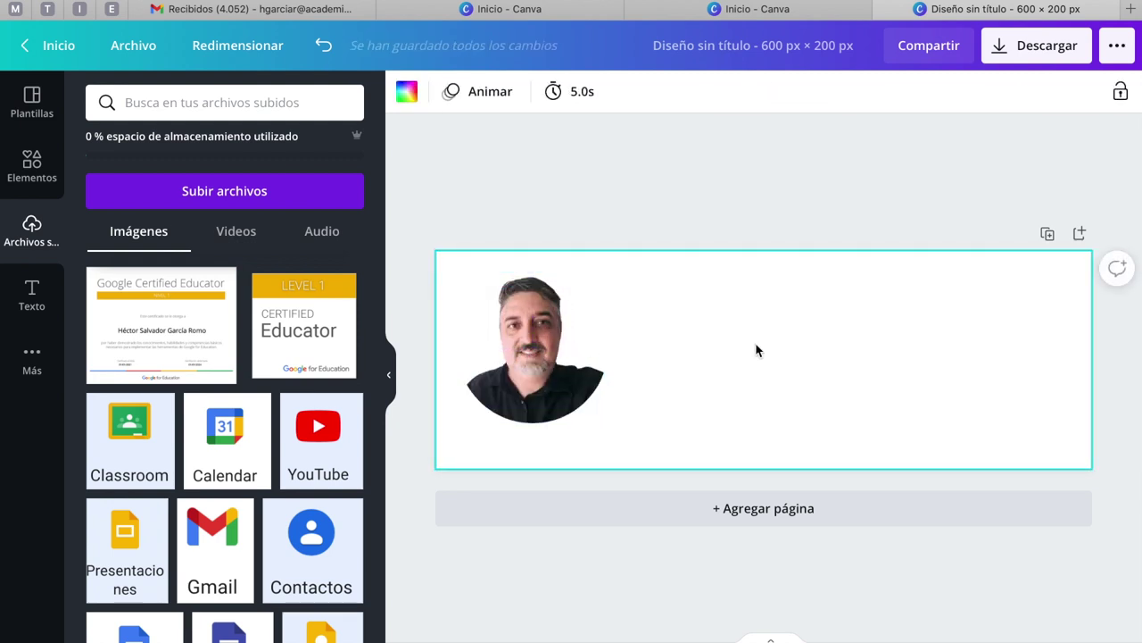
click(34, 295)
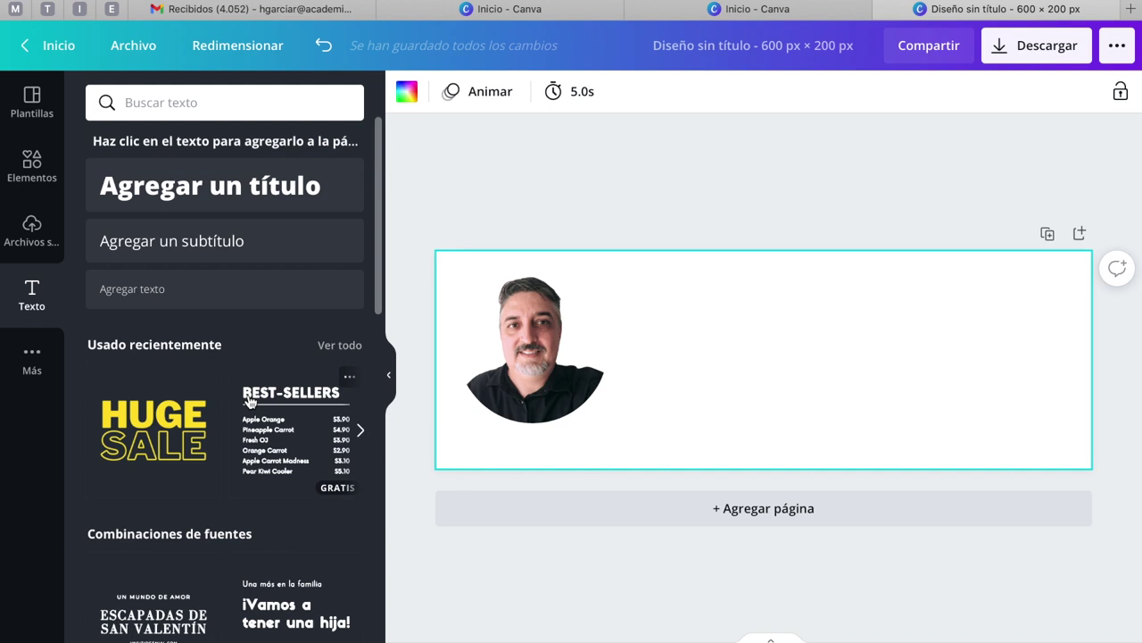
Add a title text box, move it up, and set it to Cabin Sketch at size 25.
scroll(296, 438, down, 1)
scroll(295, 447, down, 4)
scroll(296, 474, down, 1)
scroll(294, 479, down, 4)
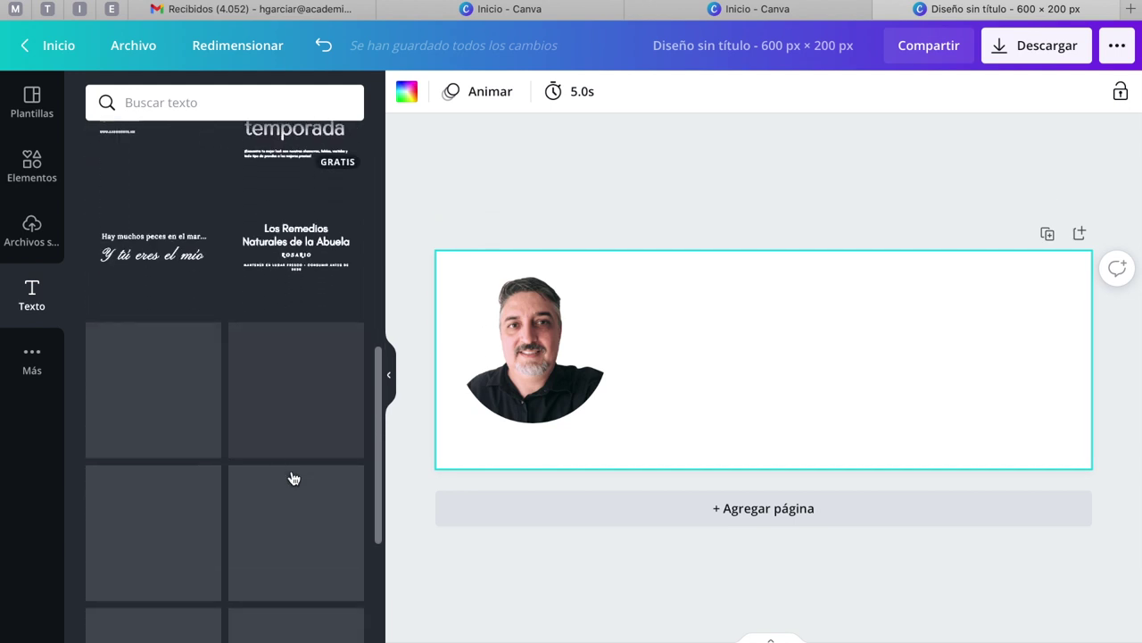
scroll(294, 479, down, 1)
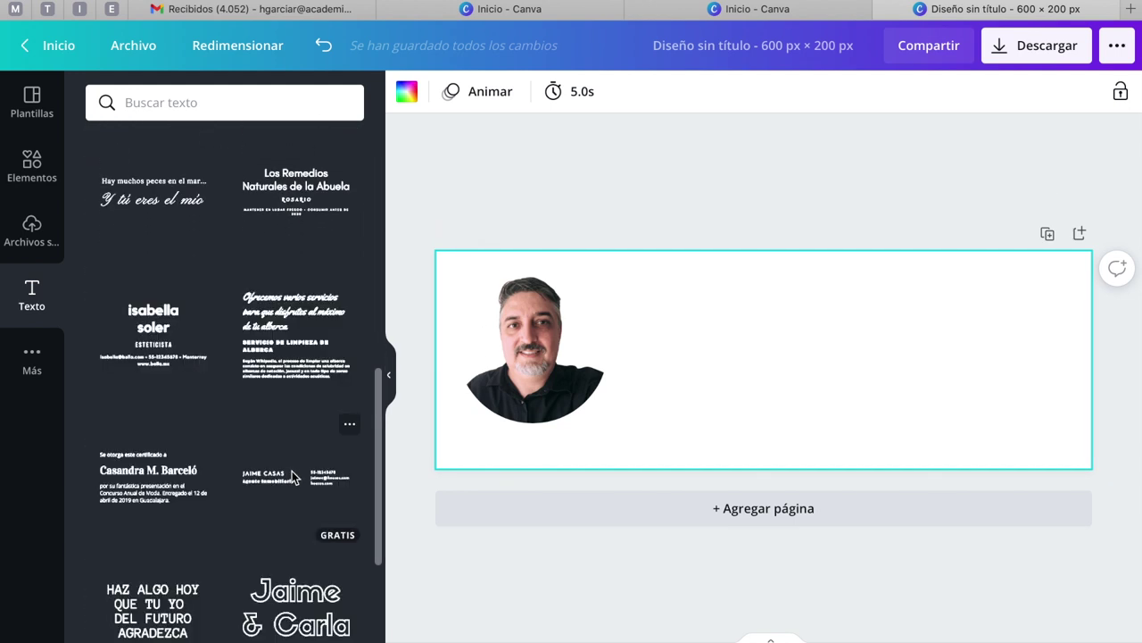
scroll(292, 470, down, 1)
scroll(292, 470, down, 1)
scroll(292, 470, down, 3)
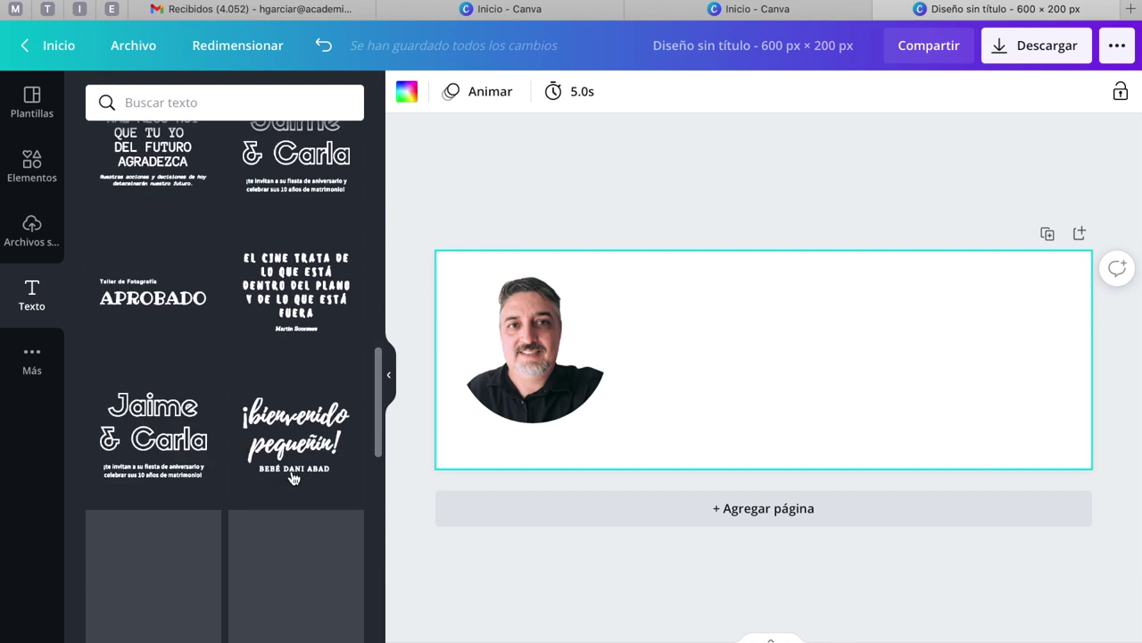
scroll(292, 478, up, 10)
scroll(292, 477, up, 2)
scroll(292, 478, up, 2)
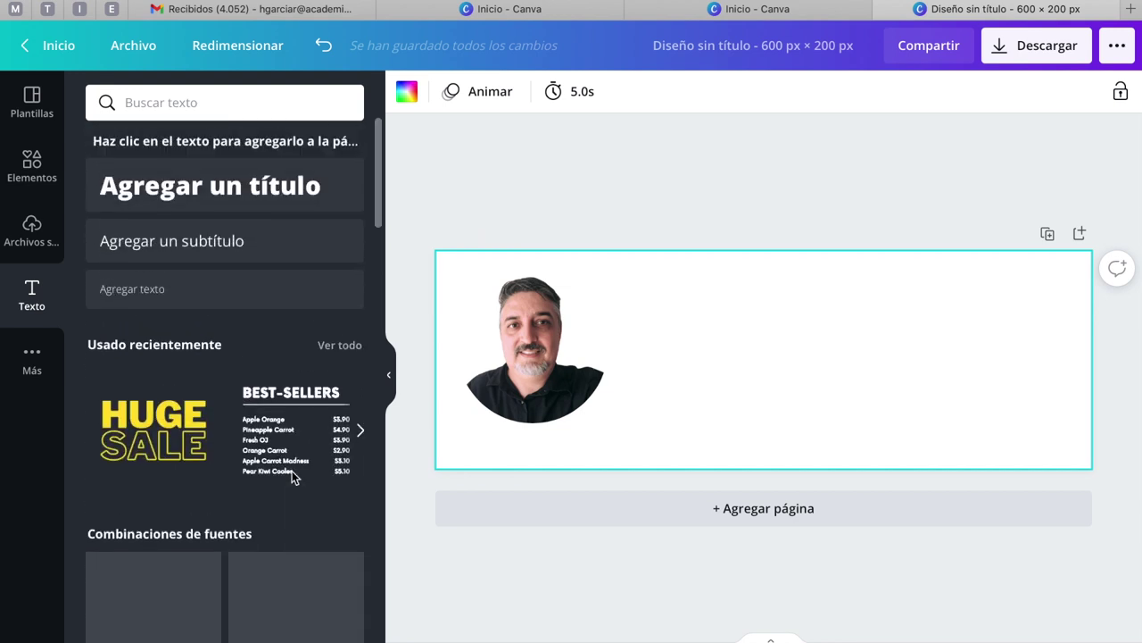
click(265, 189)
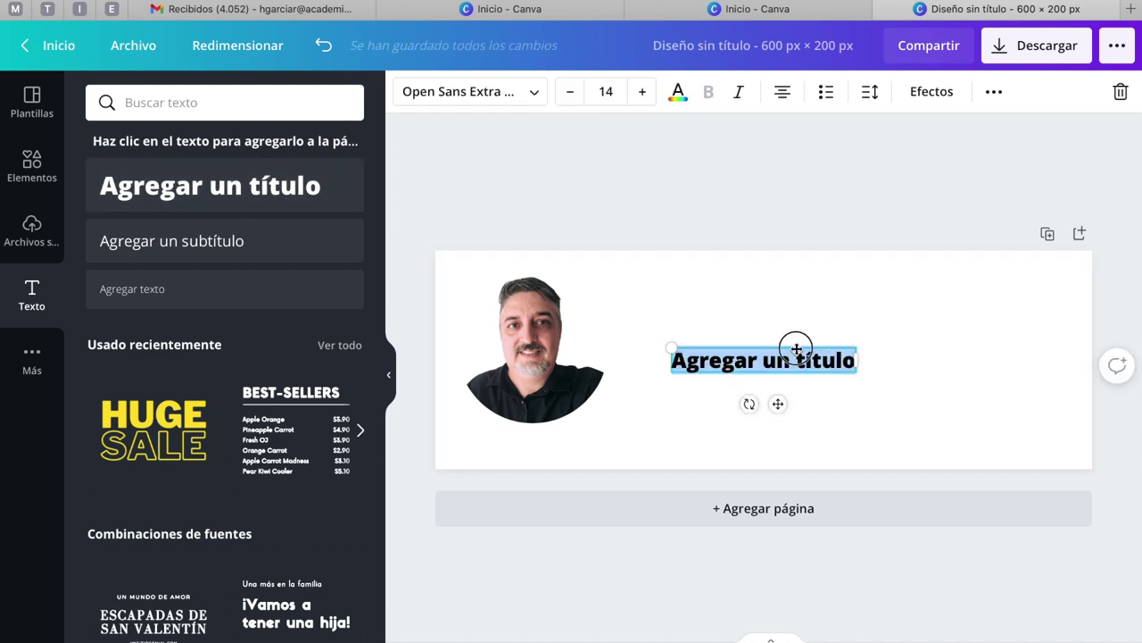
drag(797, 349, 797, 310)
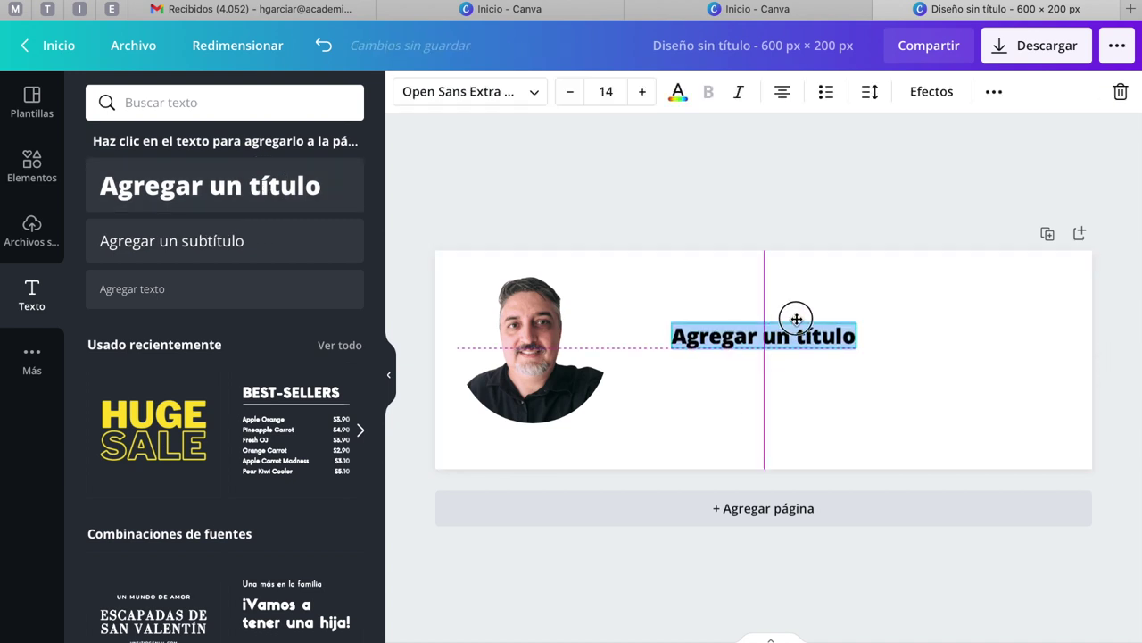
click(535, 98)
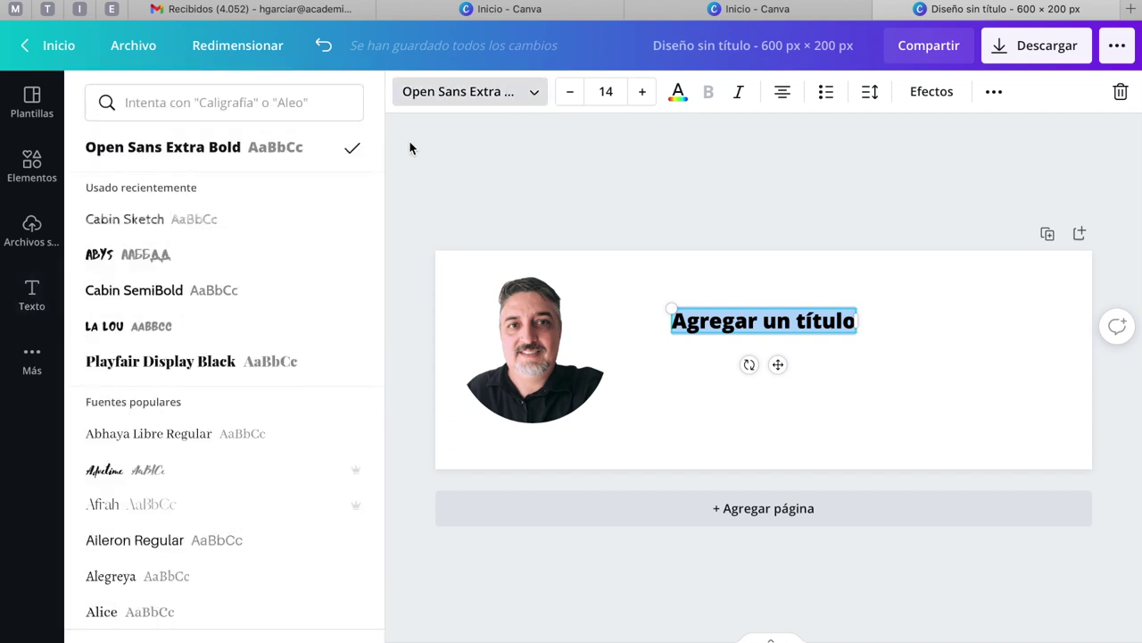
click(132, 220)
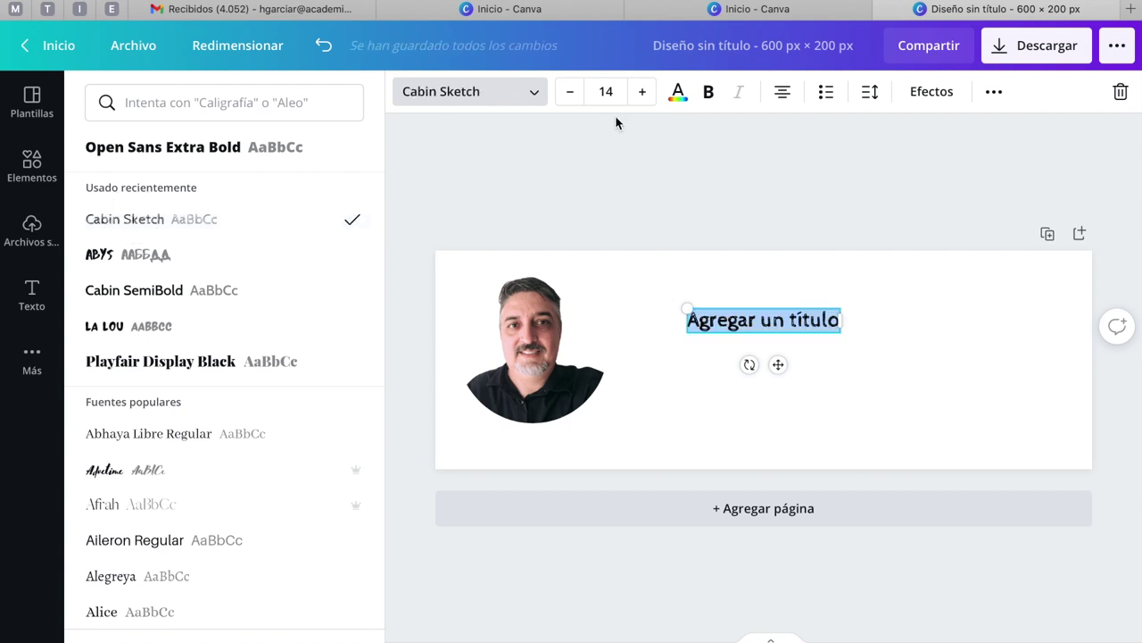
click(643, 93)
double_click(643, 93)
double_click(644, 93)
double_click(644, 93)
double_click(643, 93)
double_click(643, 92)
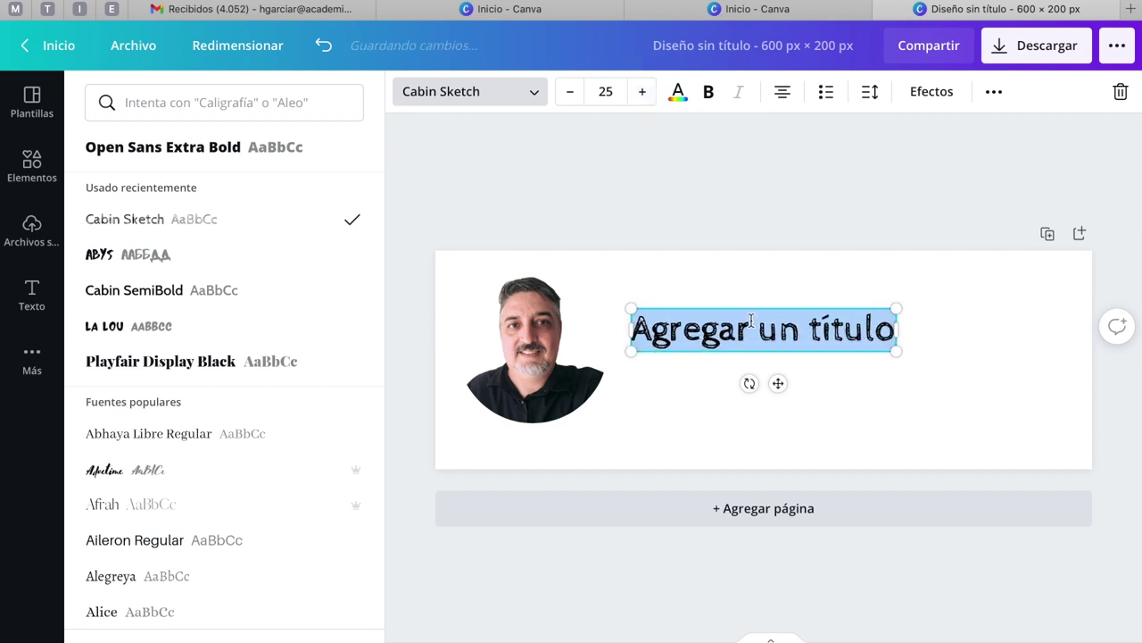
Replace the title with the person's full name, move it right of the photo, and set size 20.
drag(633, 327, 883, 330)
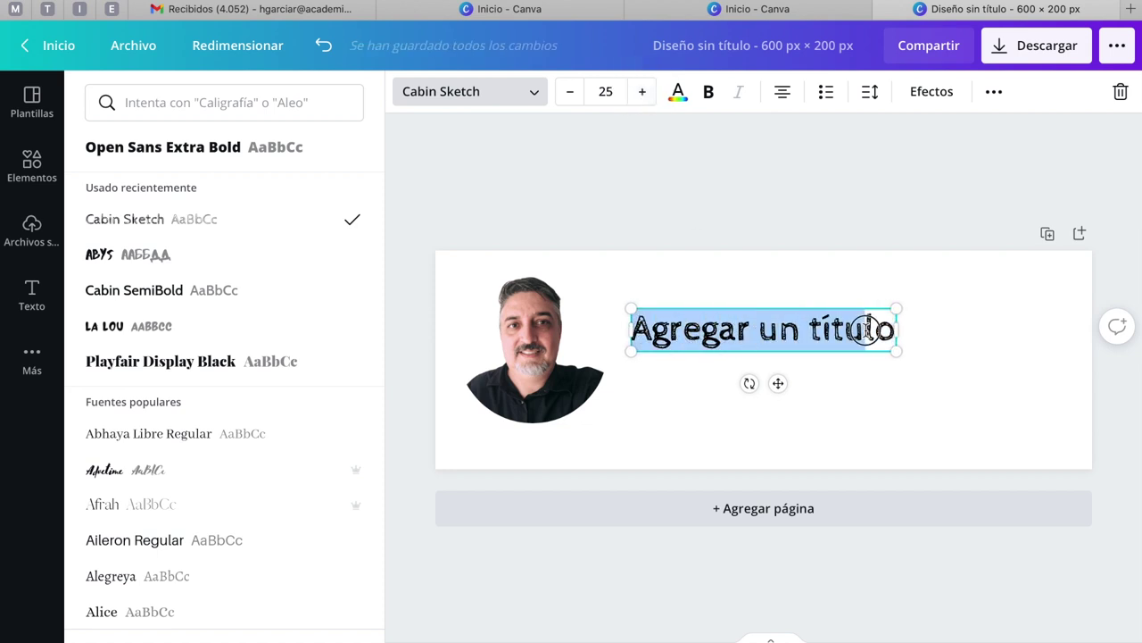
drag(884, 331, 888, 330)
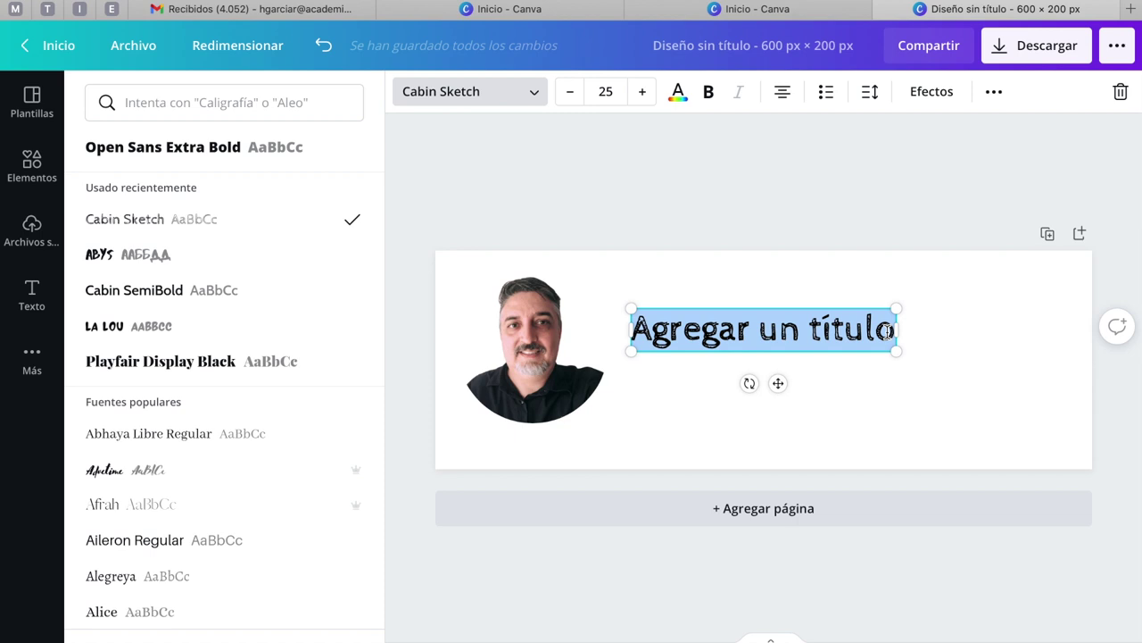
text(Héctor Salvador García Romo)
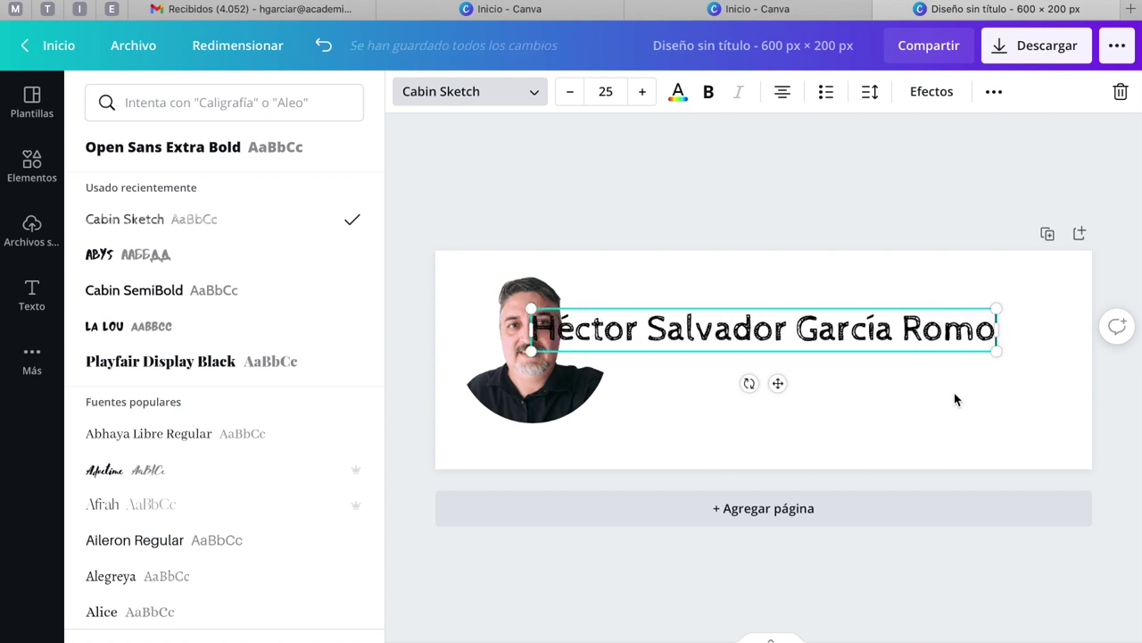
drag(777, 383, 853, 388)
click(675, 328)
drag(607, 331, 1092, 329)
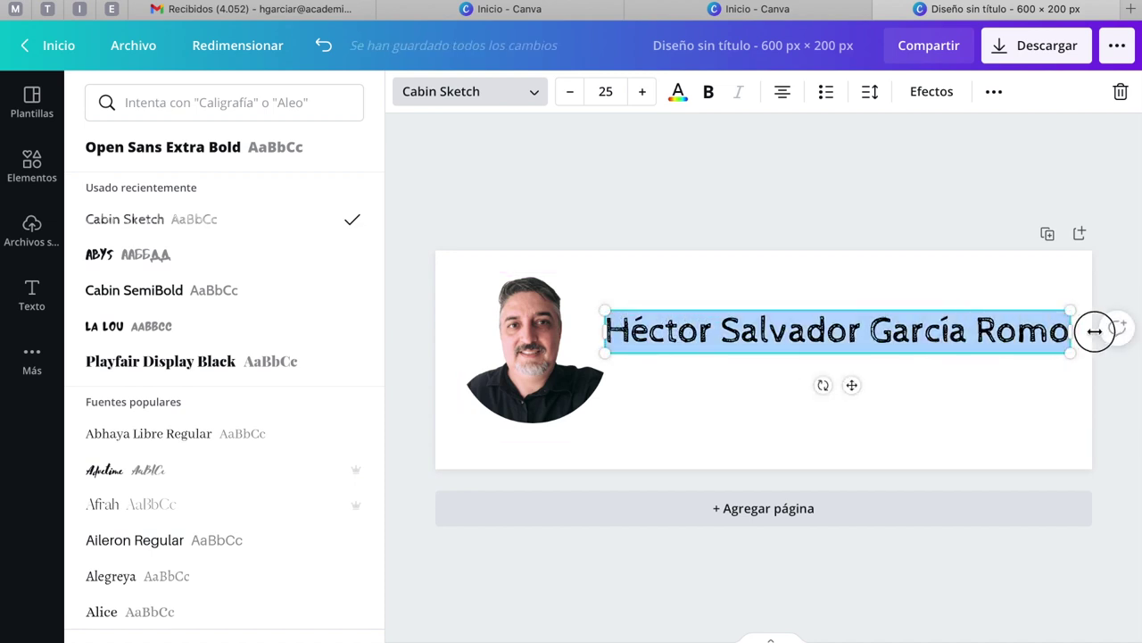
click(571, 92)
click(571, 92)
click(571, 92)
click(570, 92)
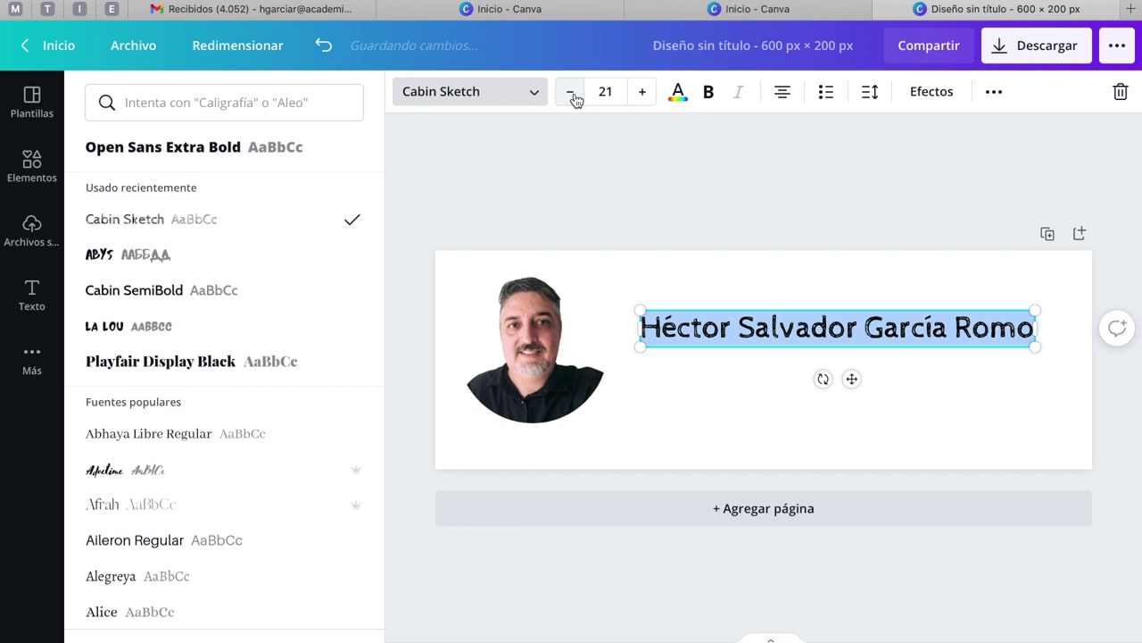
click(570, 92)
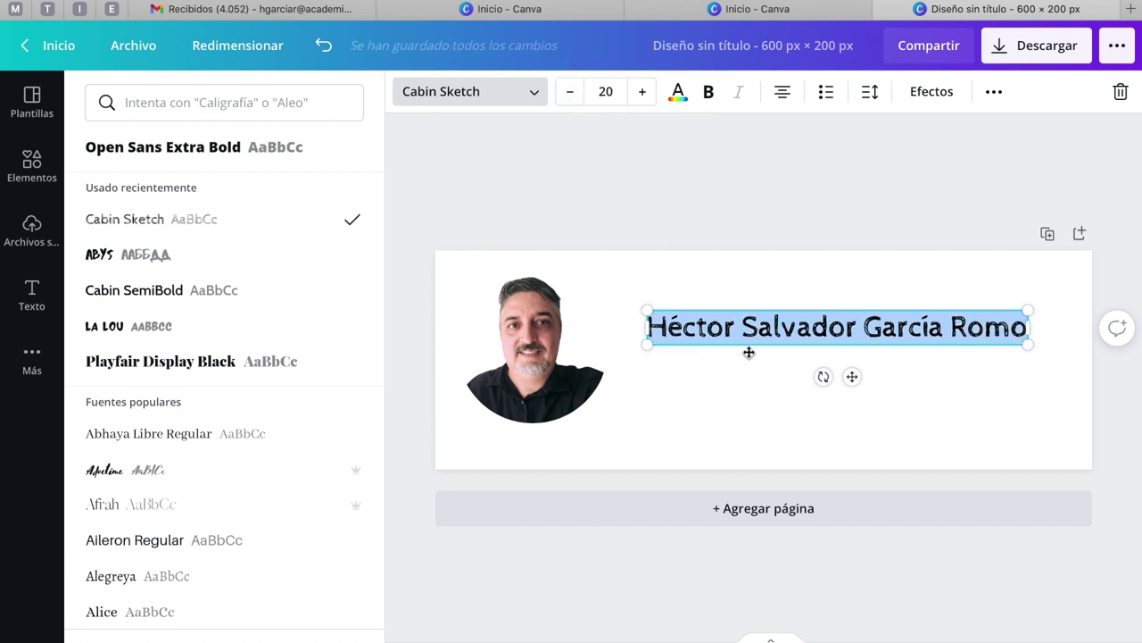
key(Escape)
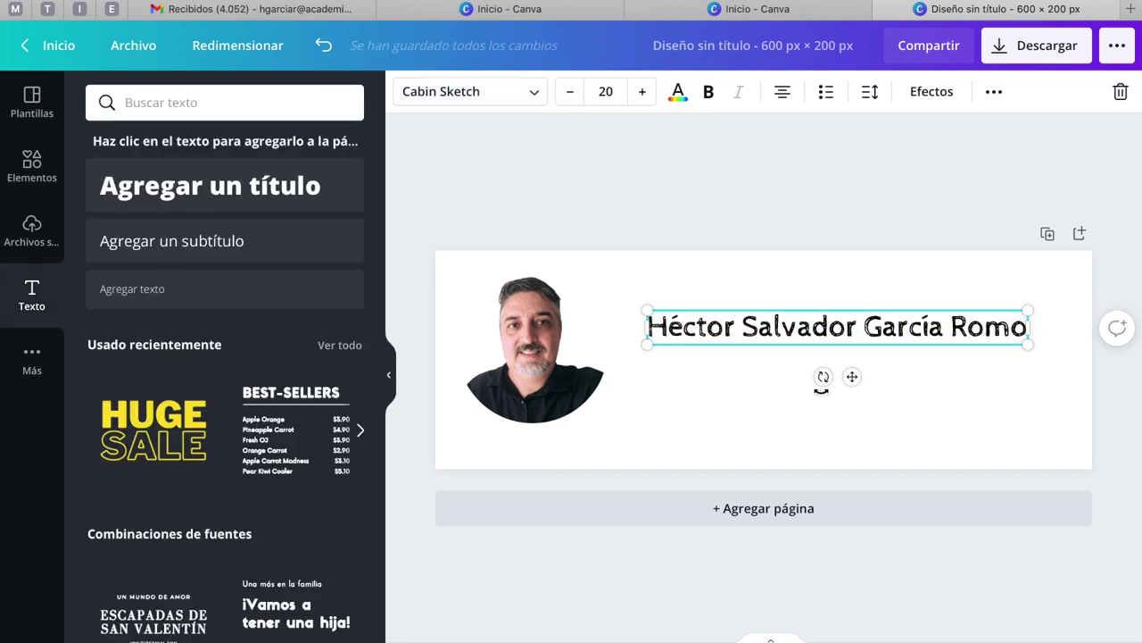
Add a subtitle below the name reading 'Google Educador Nivel 1'.
click(250, 243)
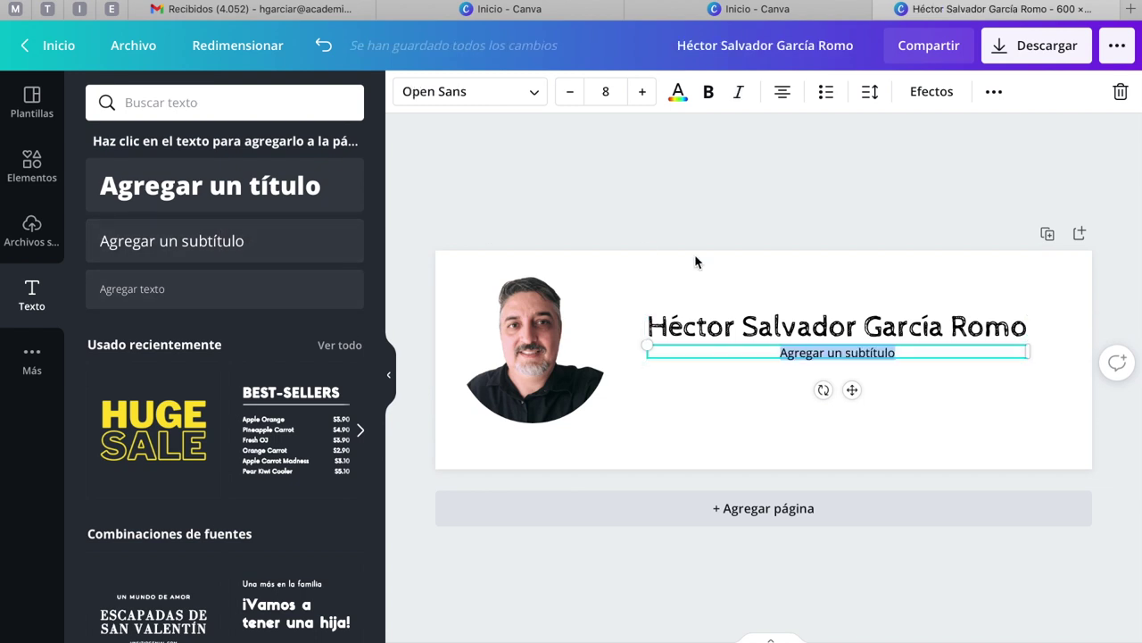
text(EDUC)
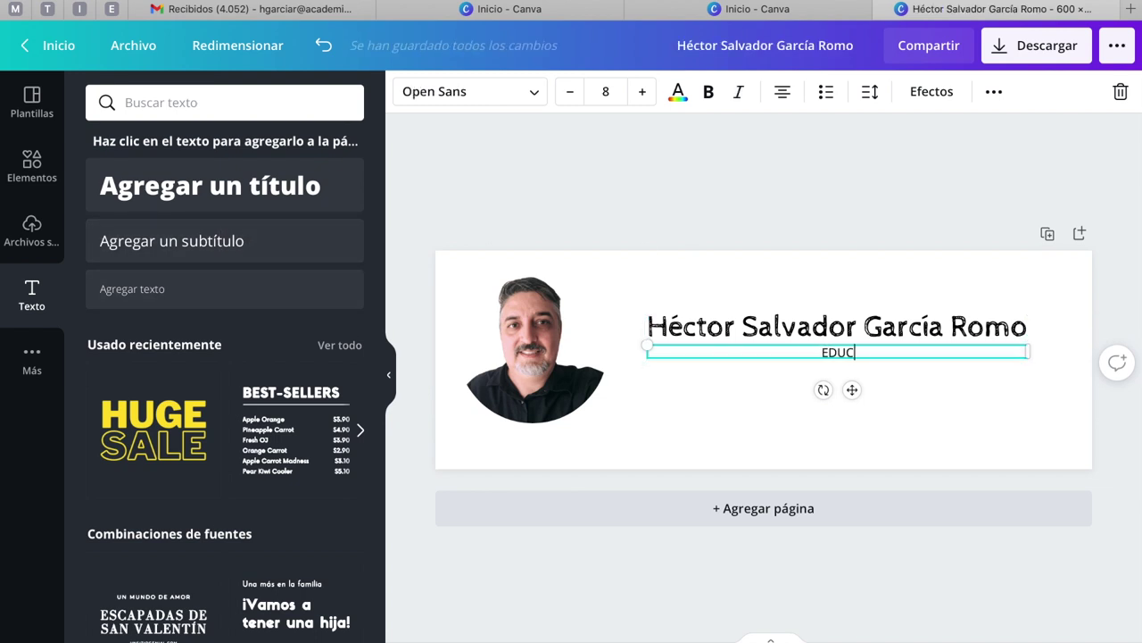
key(BackSpace)
key(BackSpace)
key(BackSpace)
key(BackSpace)
text(Google Ed)
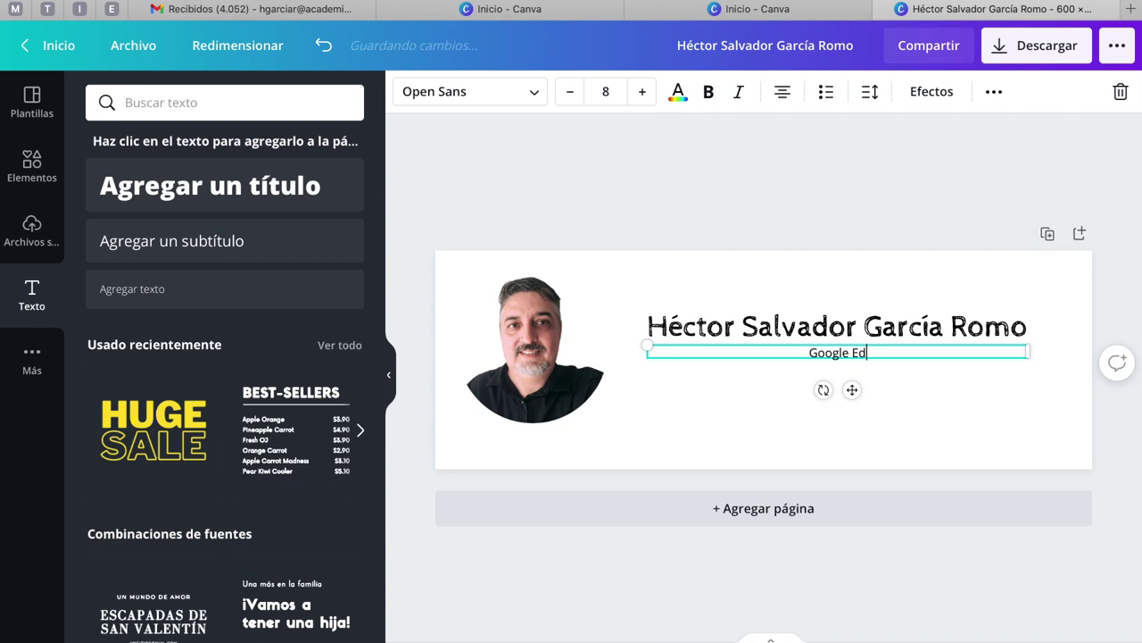
text(ucador Nivel 1)
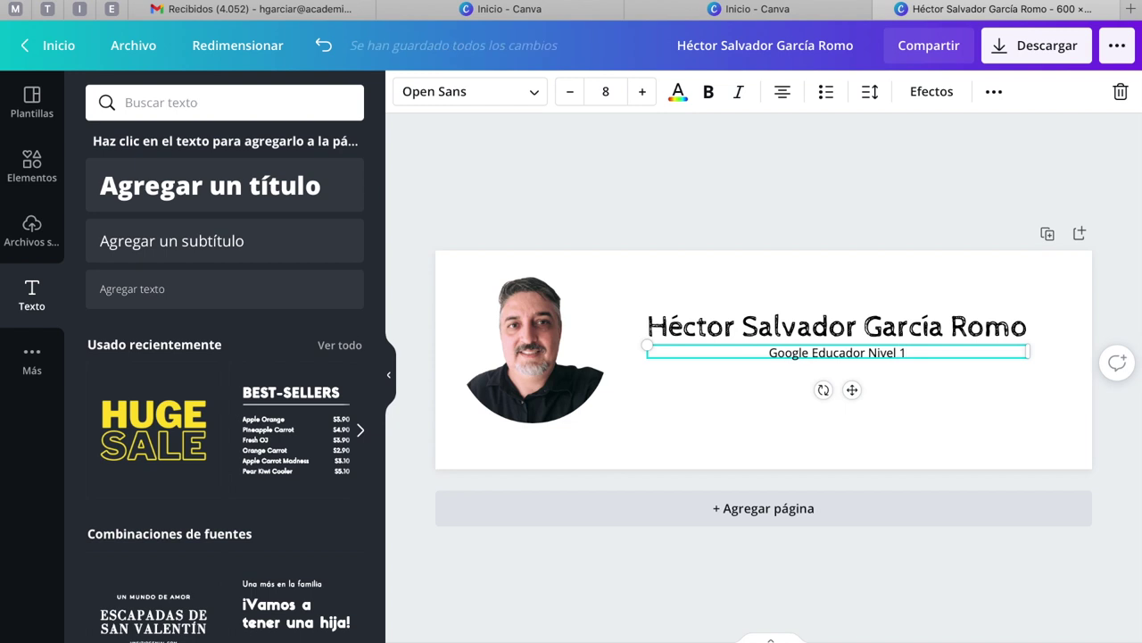
click(906, 426)
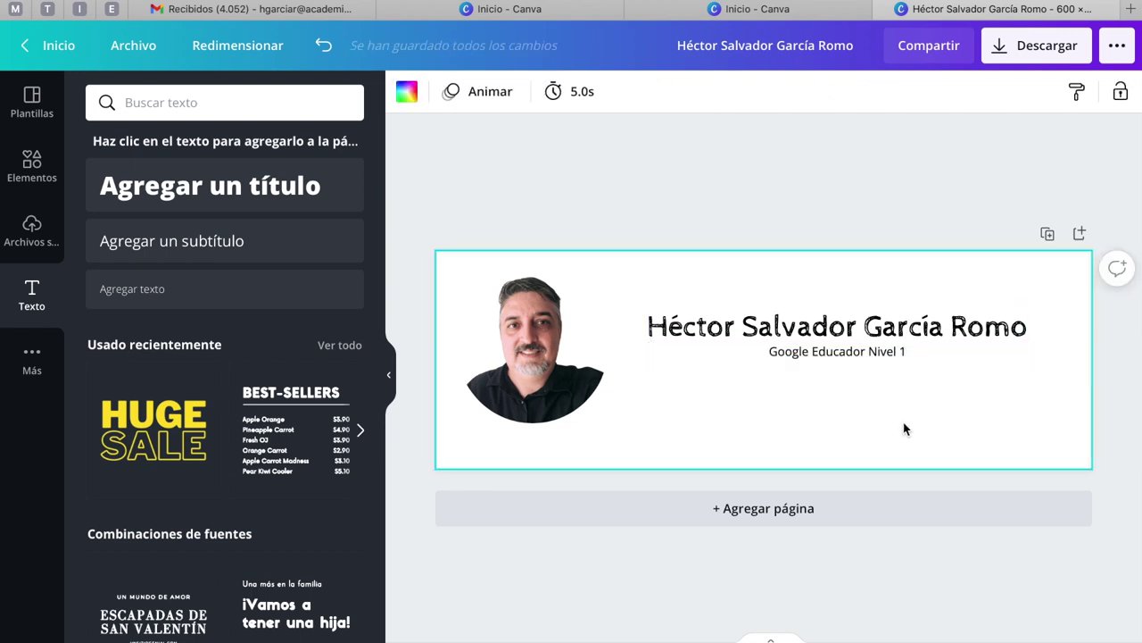
Colour the 'Google Educador Nivel 1' subtitle with the default blue swatch.
click(869, 356)
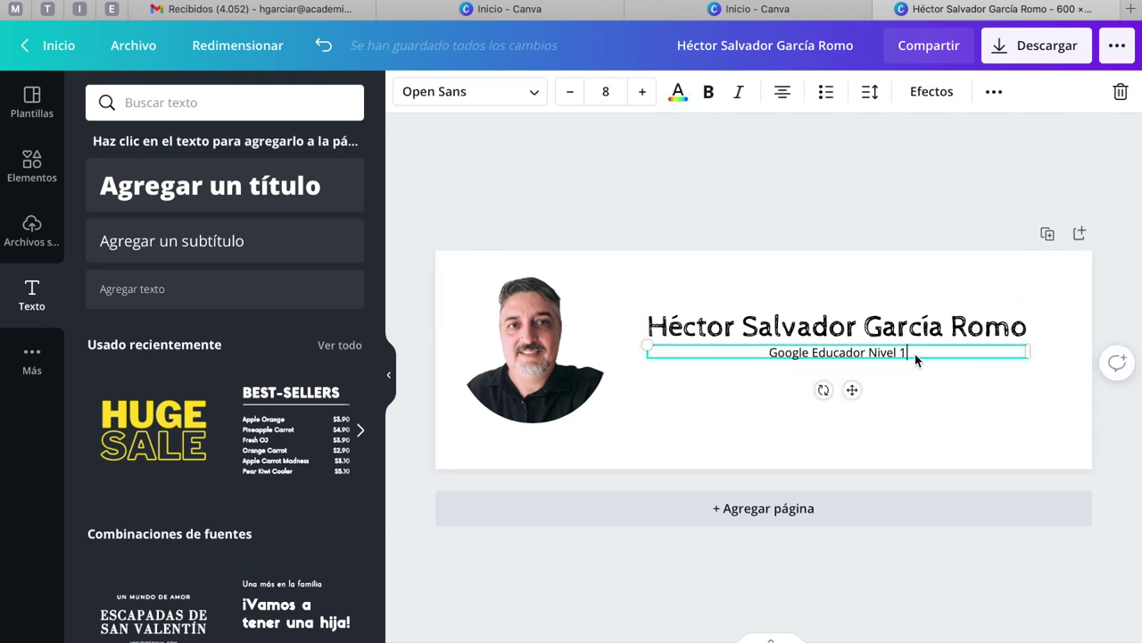
drag(907, 351, 765, 352)
click(679, 91)
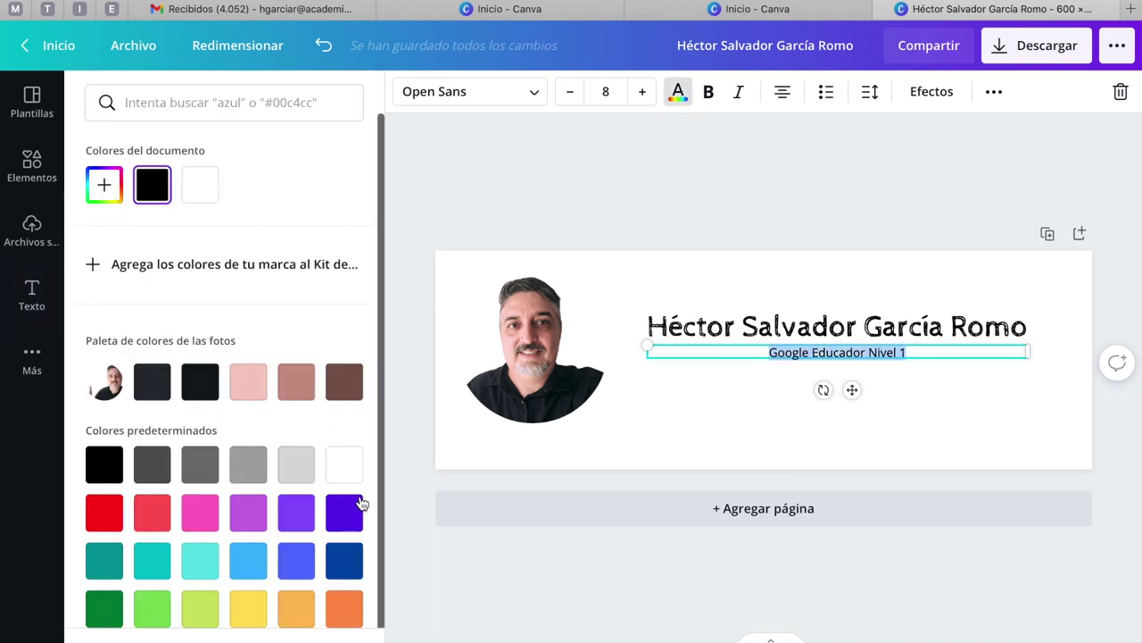
click(295, 560)
key(Escape)
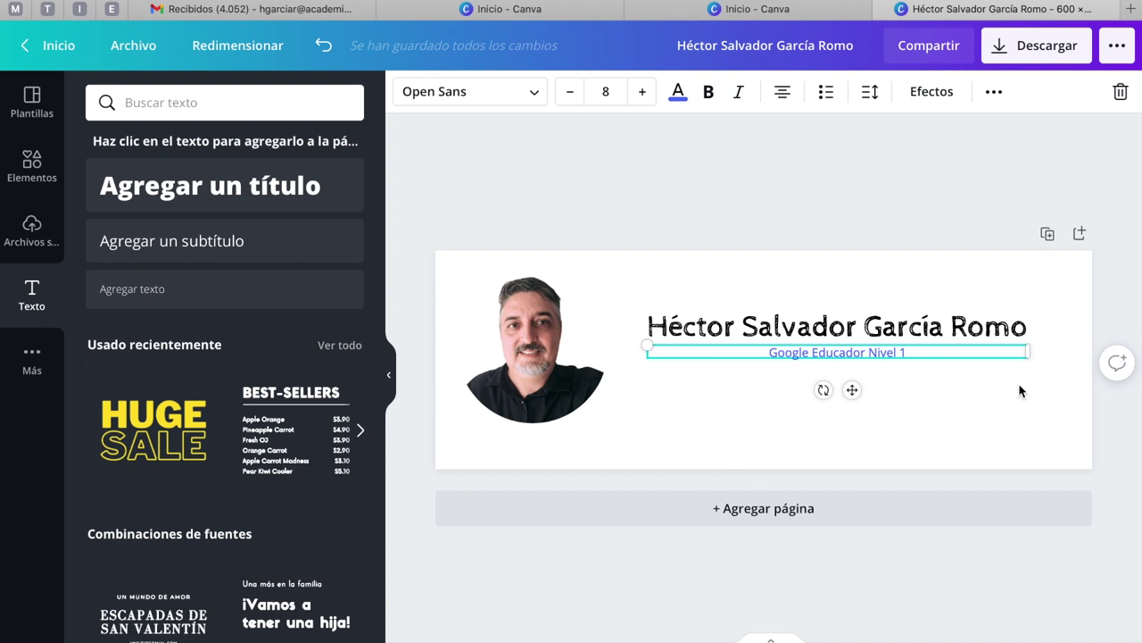
click(1052, 414)
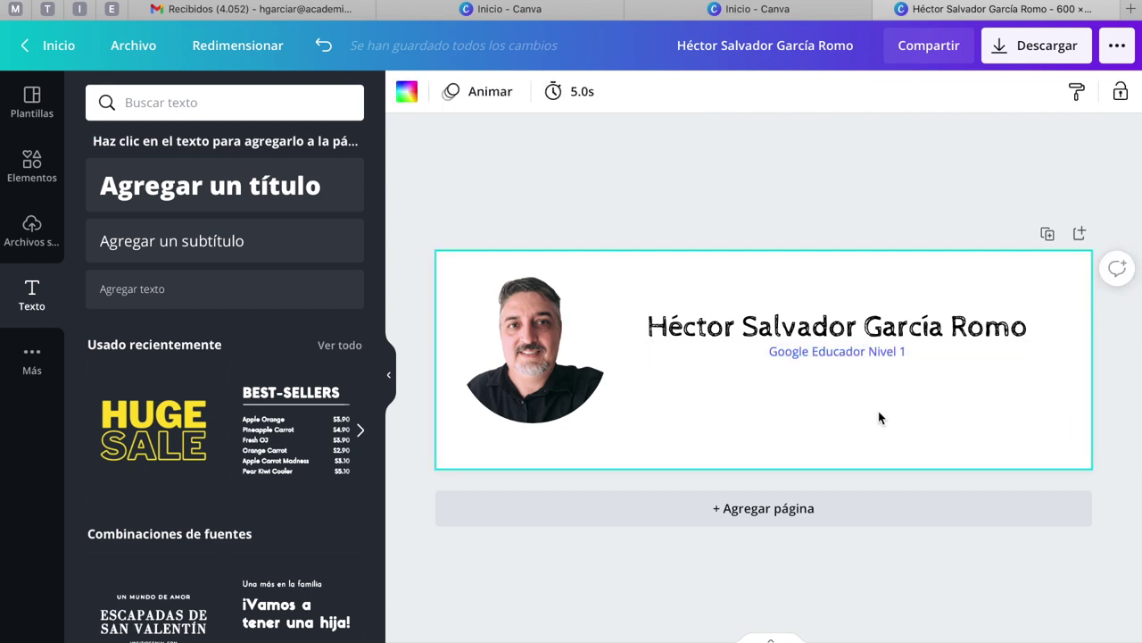
click(1042, 48)
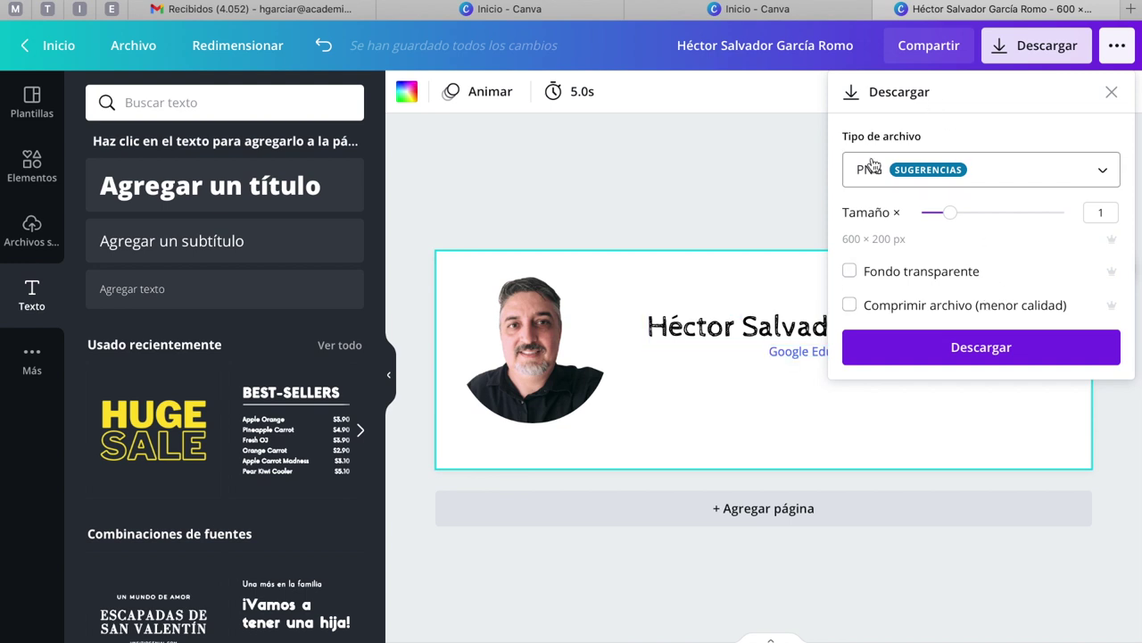
Download the banner as a PNG to the Desktop, replacing the existing file.
click(1000, 357)
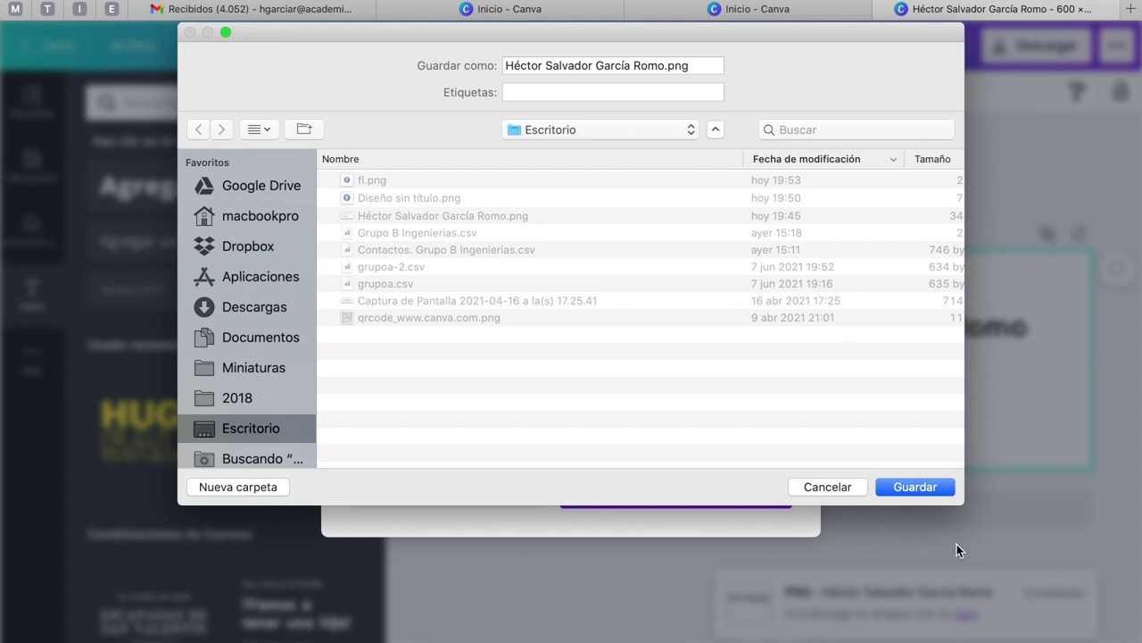
click(923, 488)
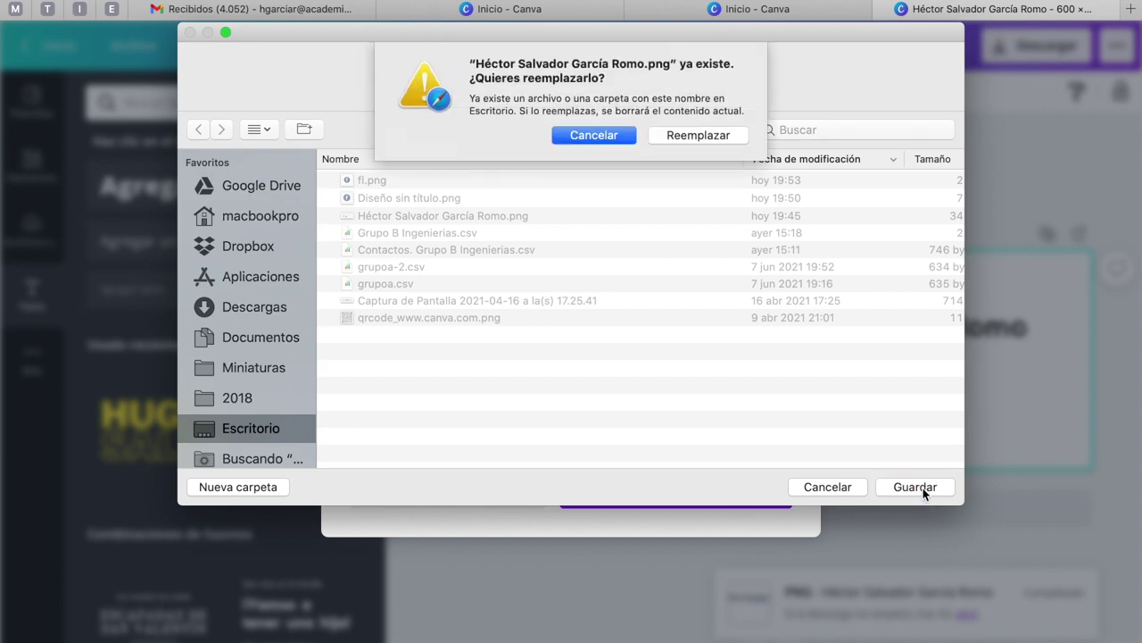
click(693, 135)
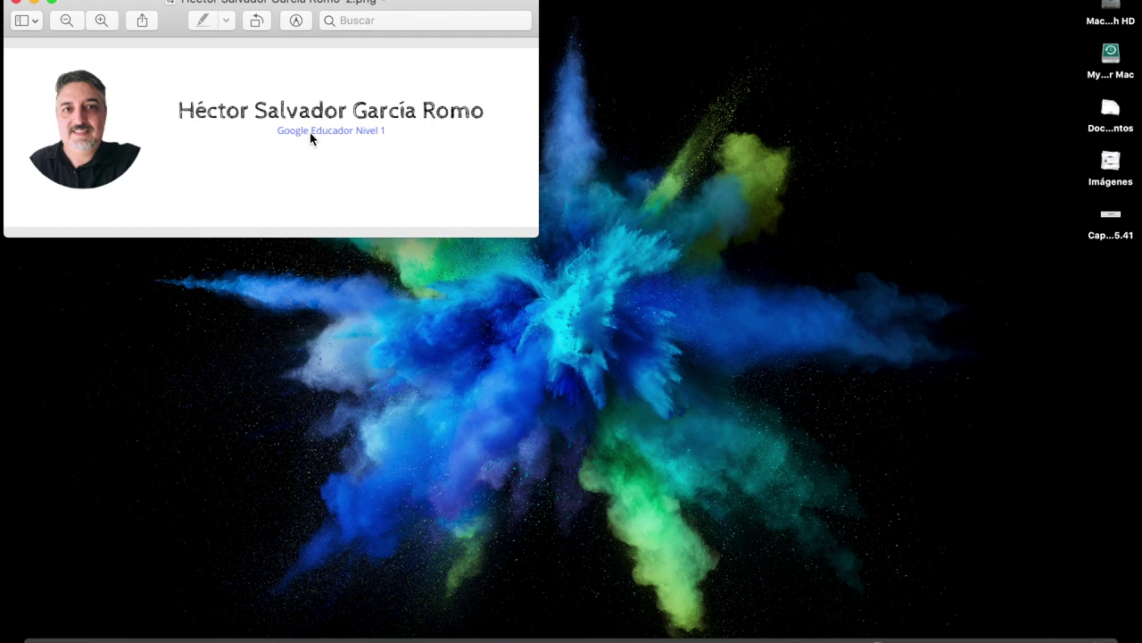
Bring the Gmail settings window with the Firma 1 signature back to the front.
key(ctrl+Up)
click(535, 21)
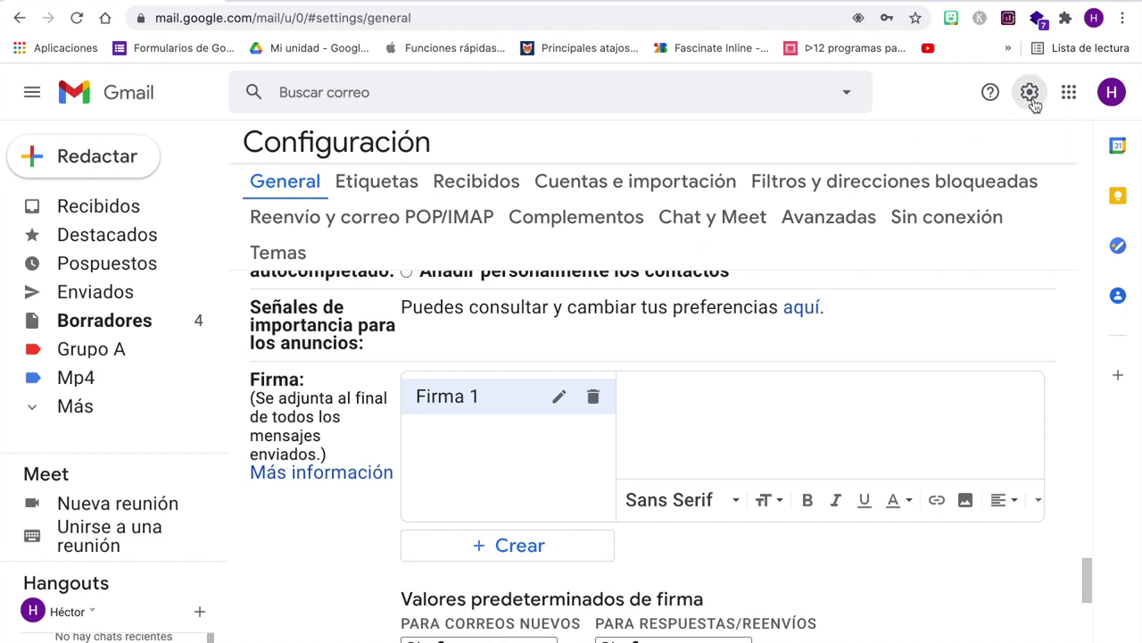
click(1033, 95)
Upload the Canva banner PNG from the computer into the Firma 1 signature.
key(ctrl+Up)
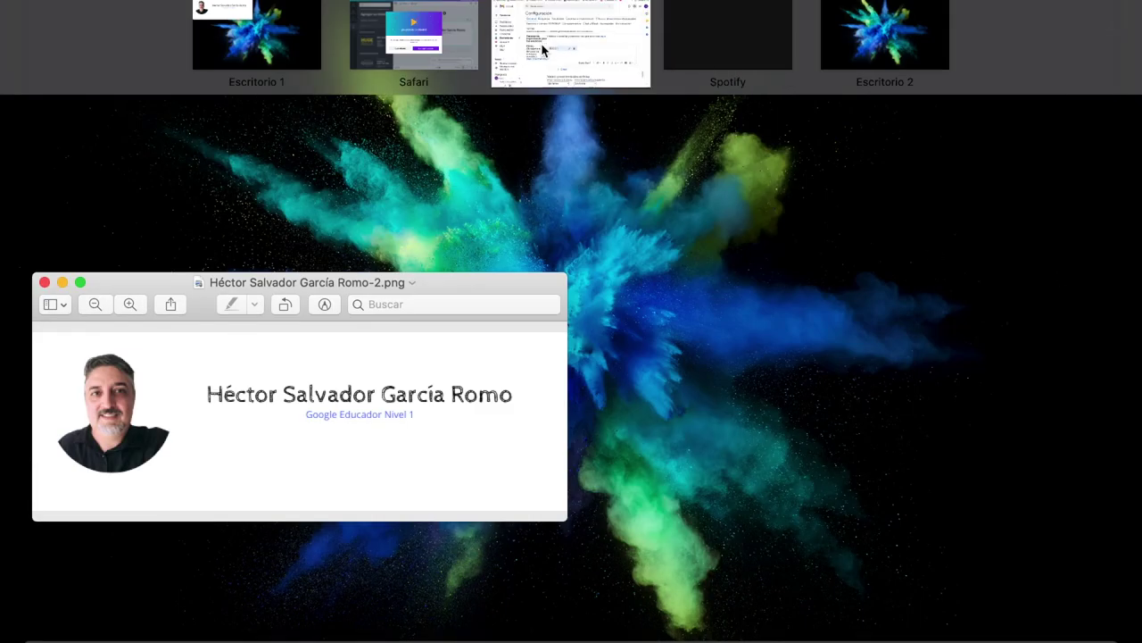
click(541, 43)
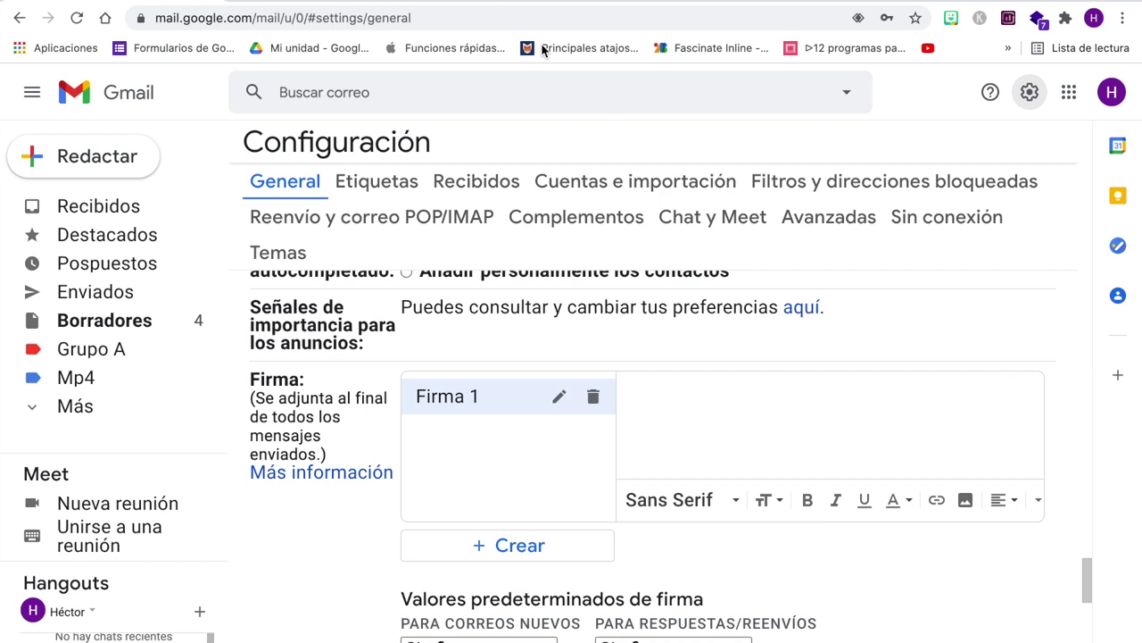
click(677, 396)
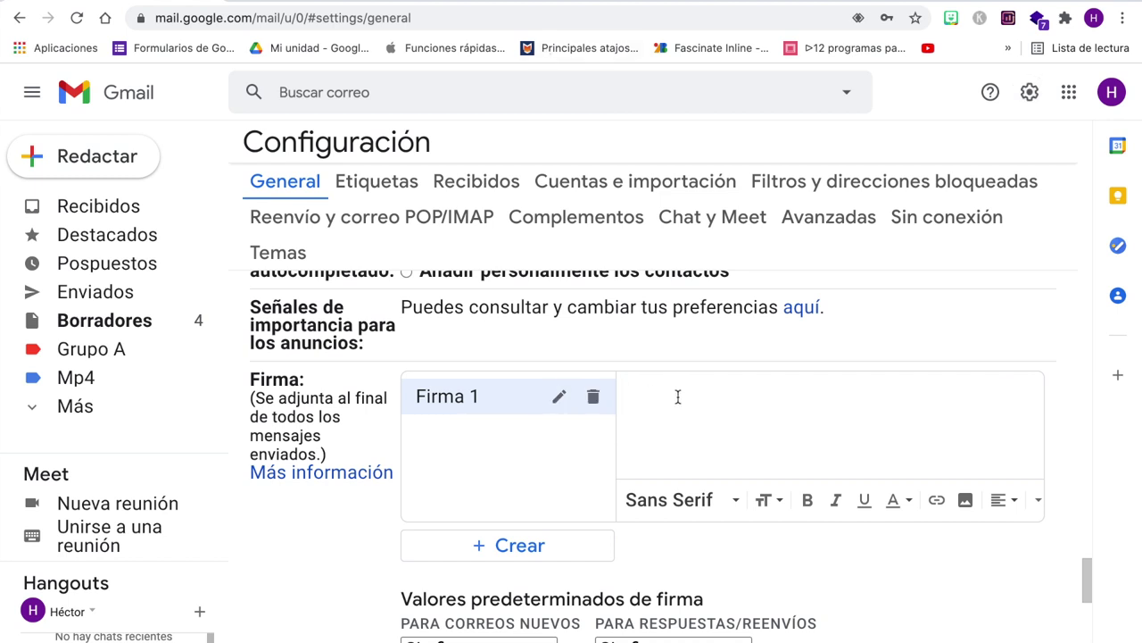
click(966, 502)
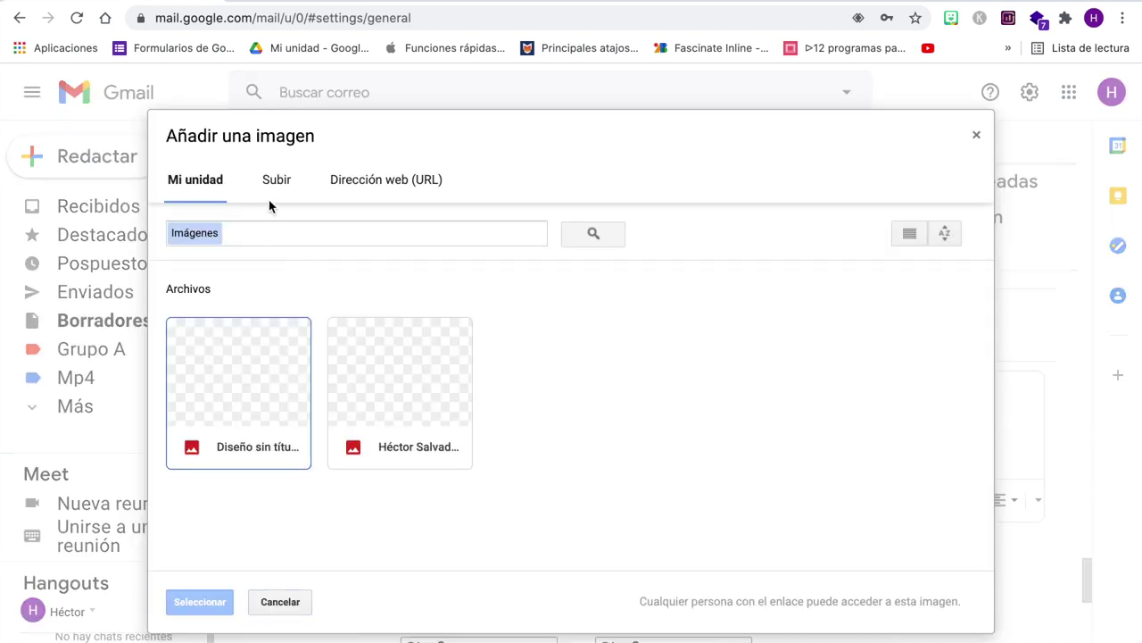
click(275, 181)
click(579, 416)
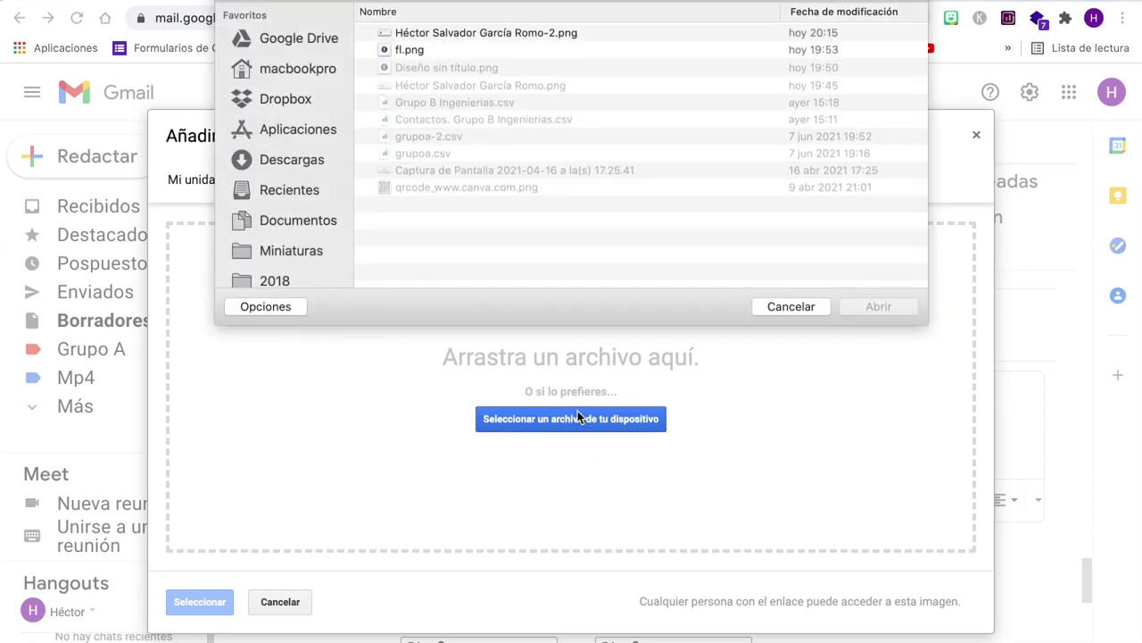
click(505, 33)
click(884, 306)
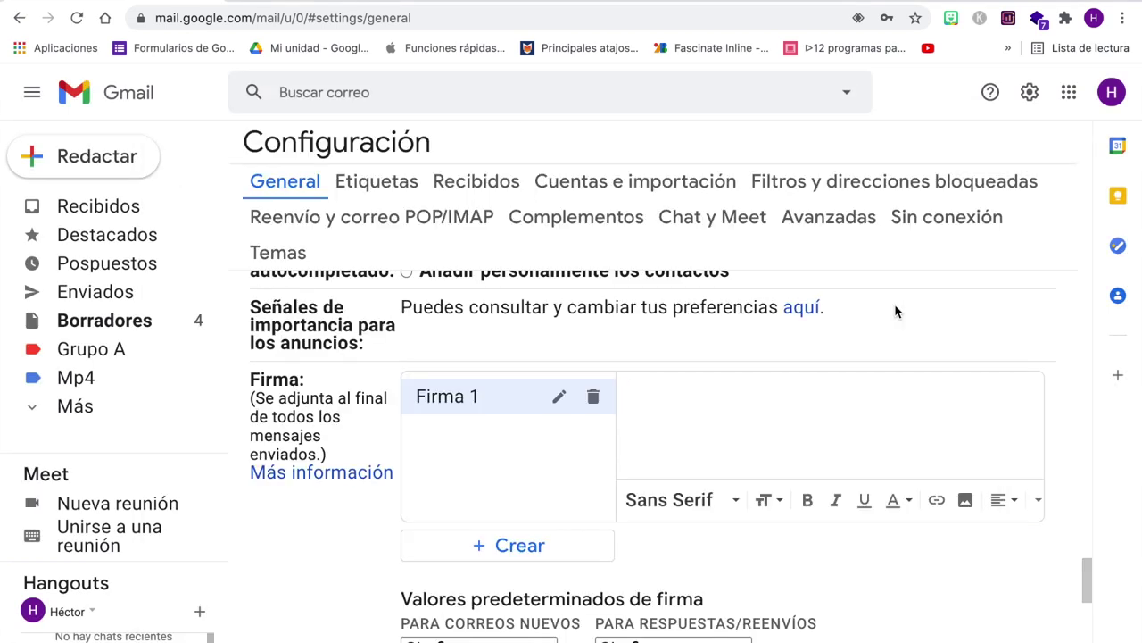
Set the Firma 1 banner image to Grande size and place the cursor after it.
scroll(874, 407, down, 2)
scroll(874, 407, down, 2)
scroll(873, 407, up, 5)
scroll(874, 407, down, 2)
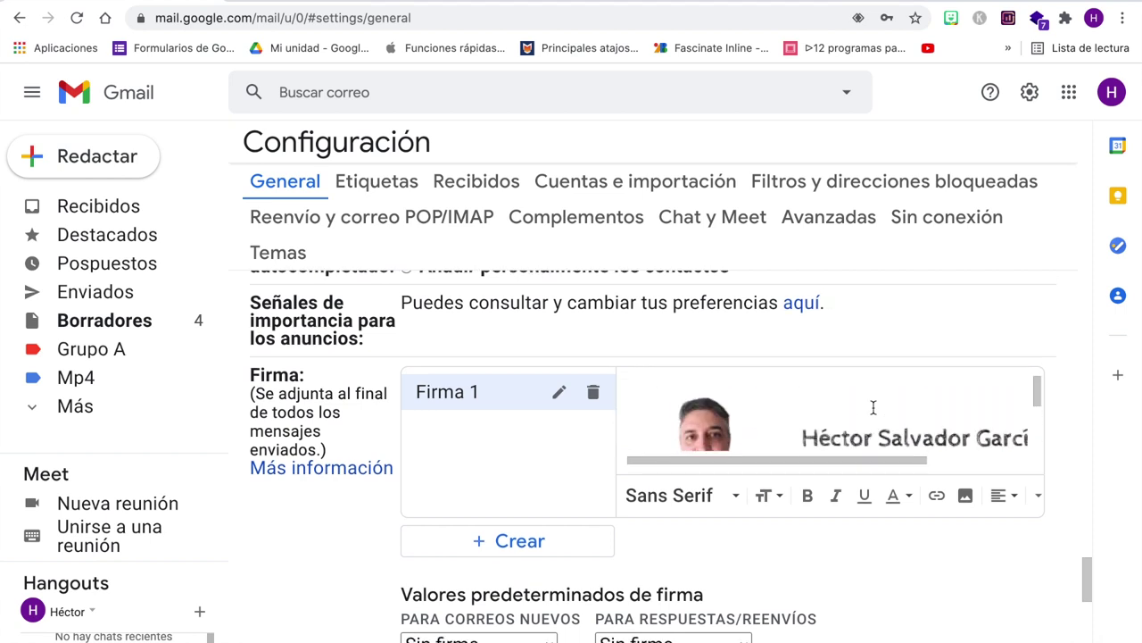
scroll(873, 407, down, 1)
scroll(873, 407, down, 1)
scroll(874, 407, down, 1)
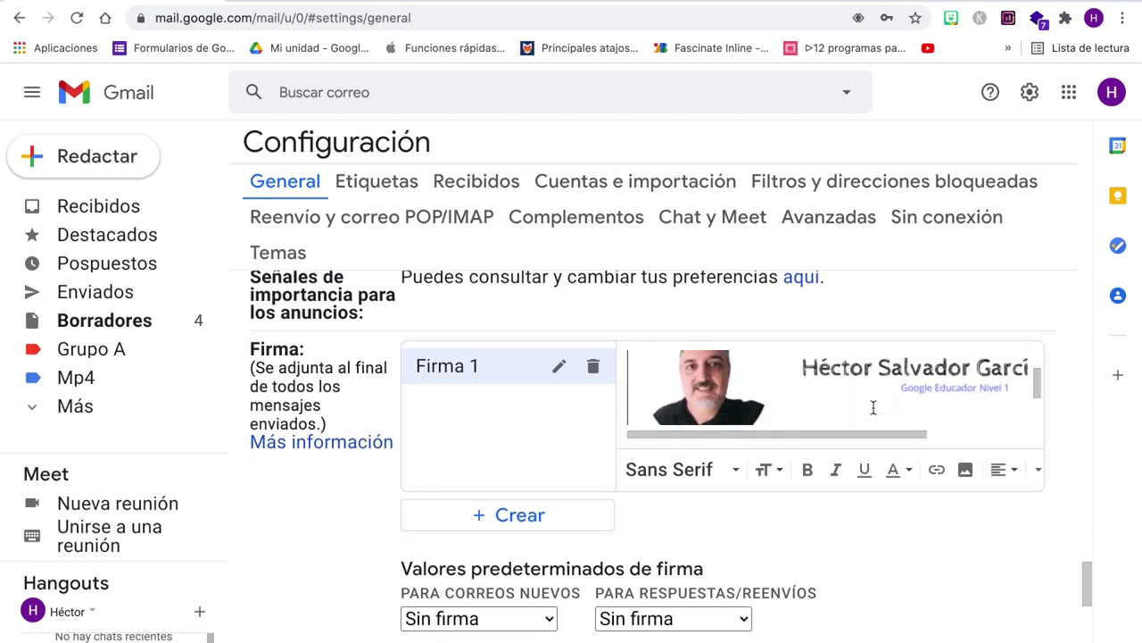
click(835, 380)
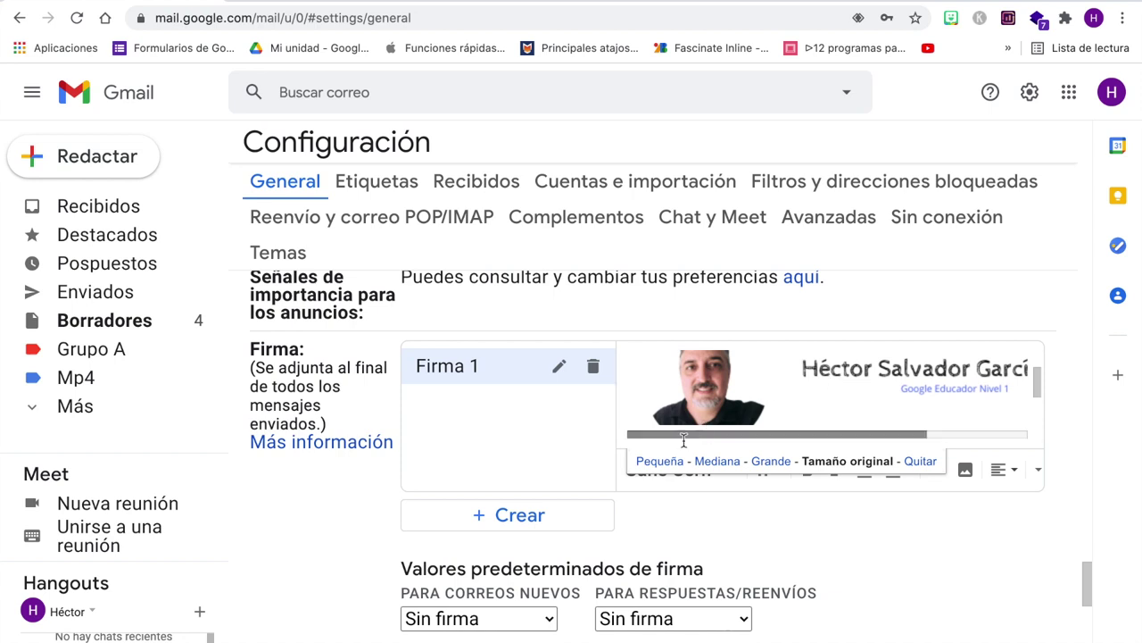
click(663, 462)
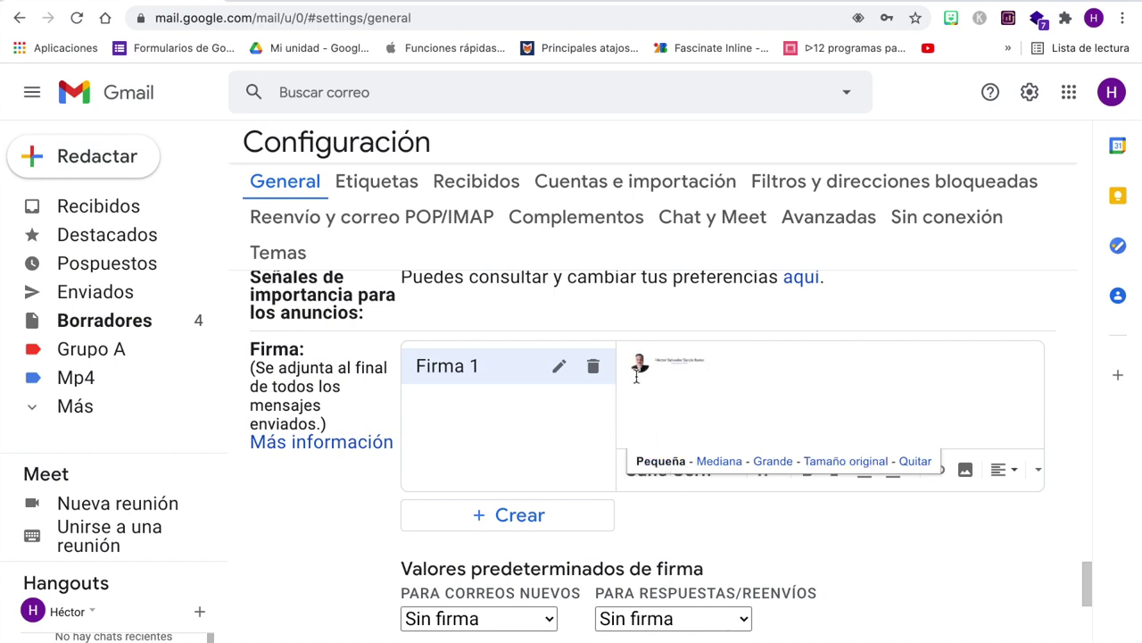
click(719, 461)
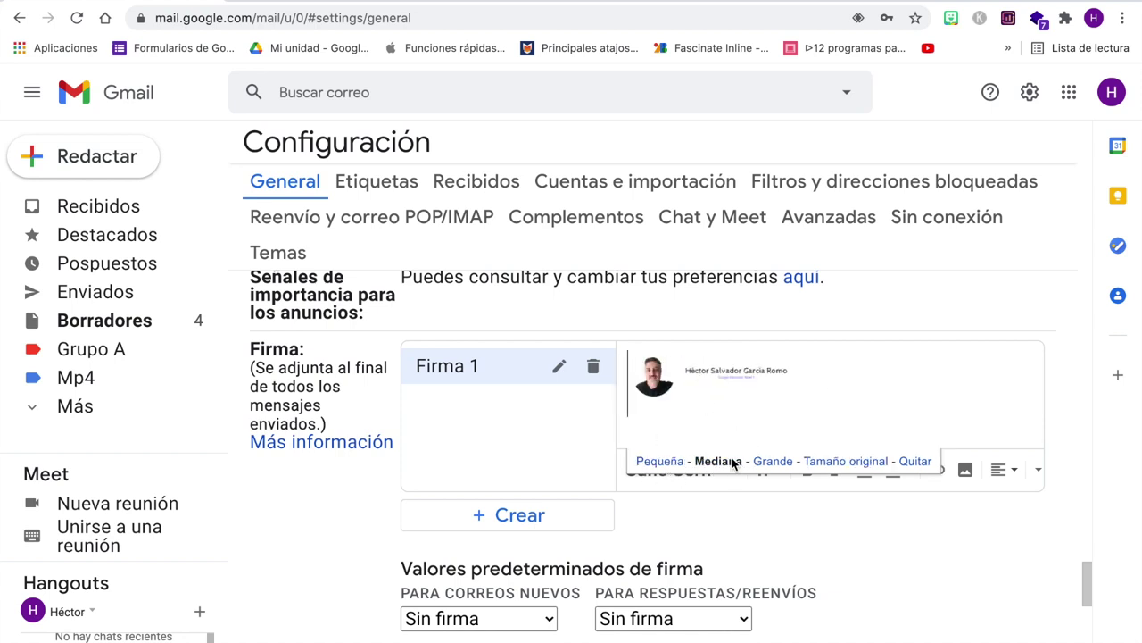
click(773, 461)
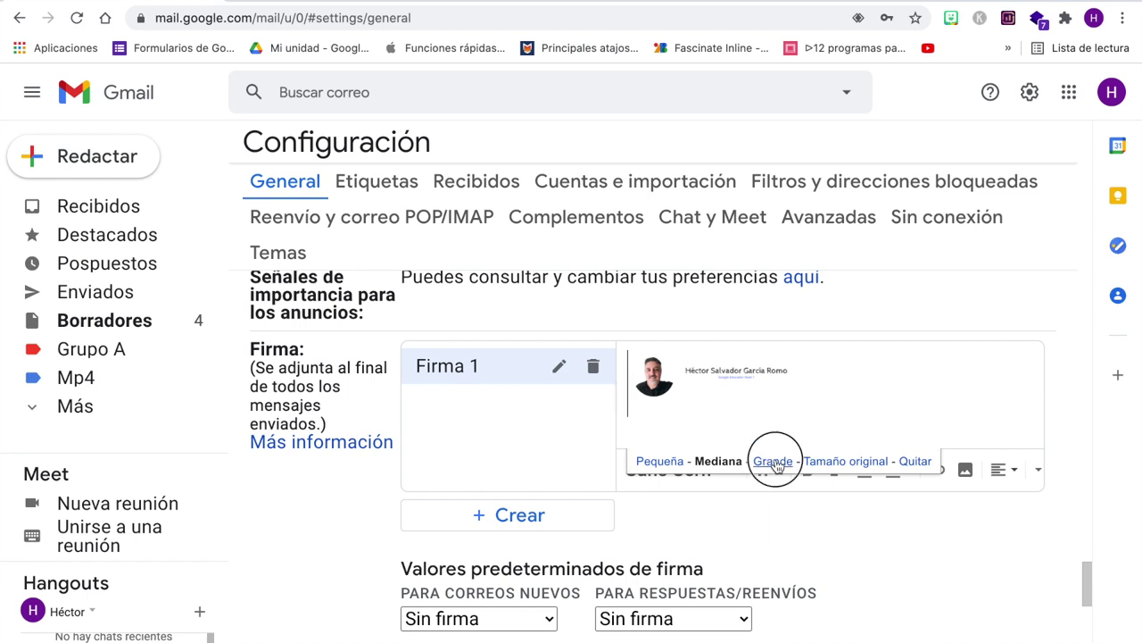
click(843, 466)
click(773, 463)
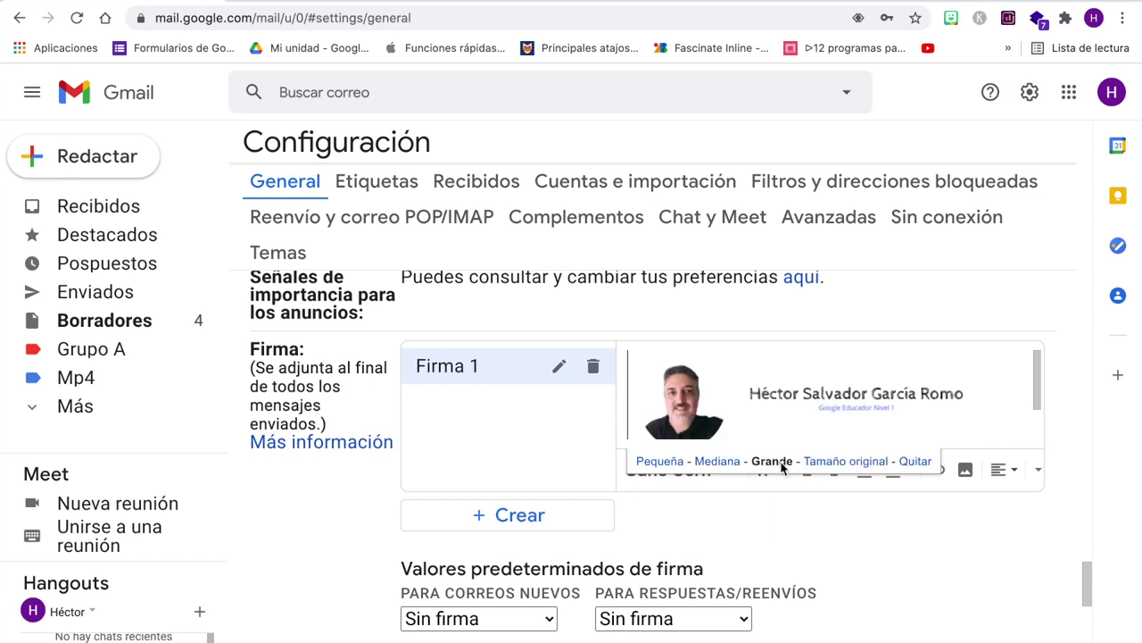
drag(1035, 382, 1036, 404)
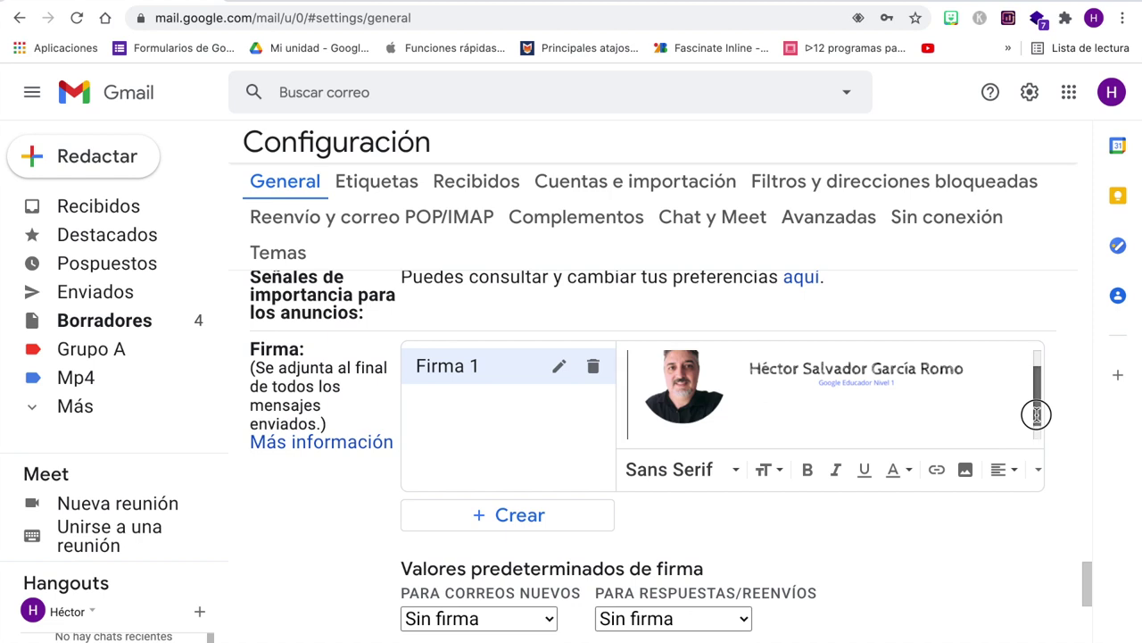
click(997, 382)
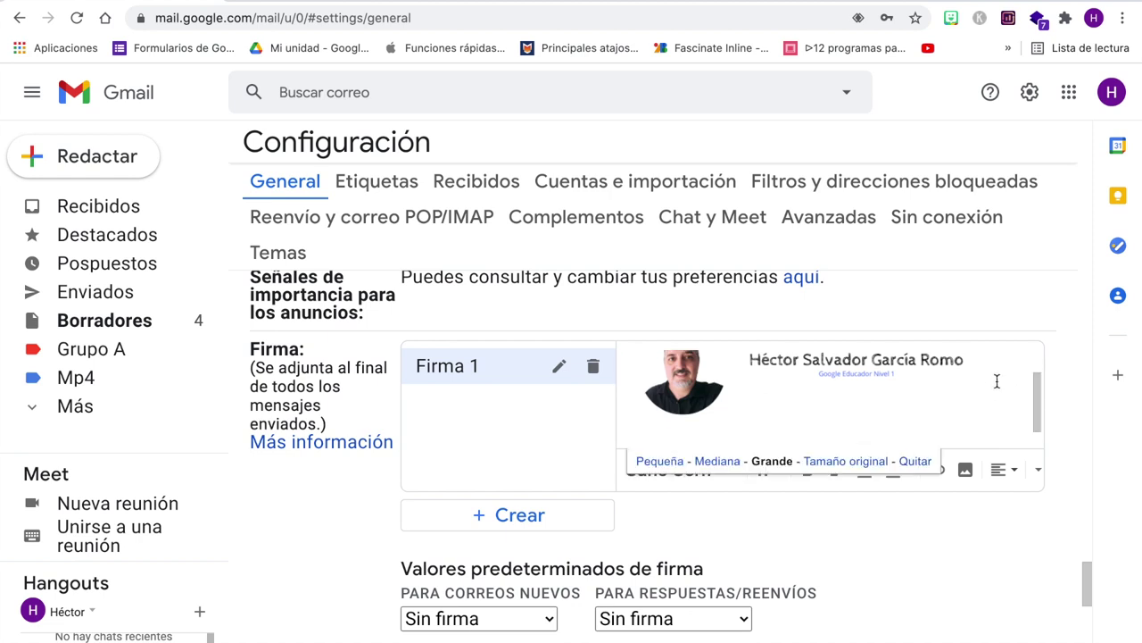
click(1001, 387)
scroll(1002, 387, down, 1)
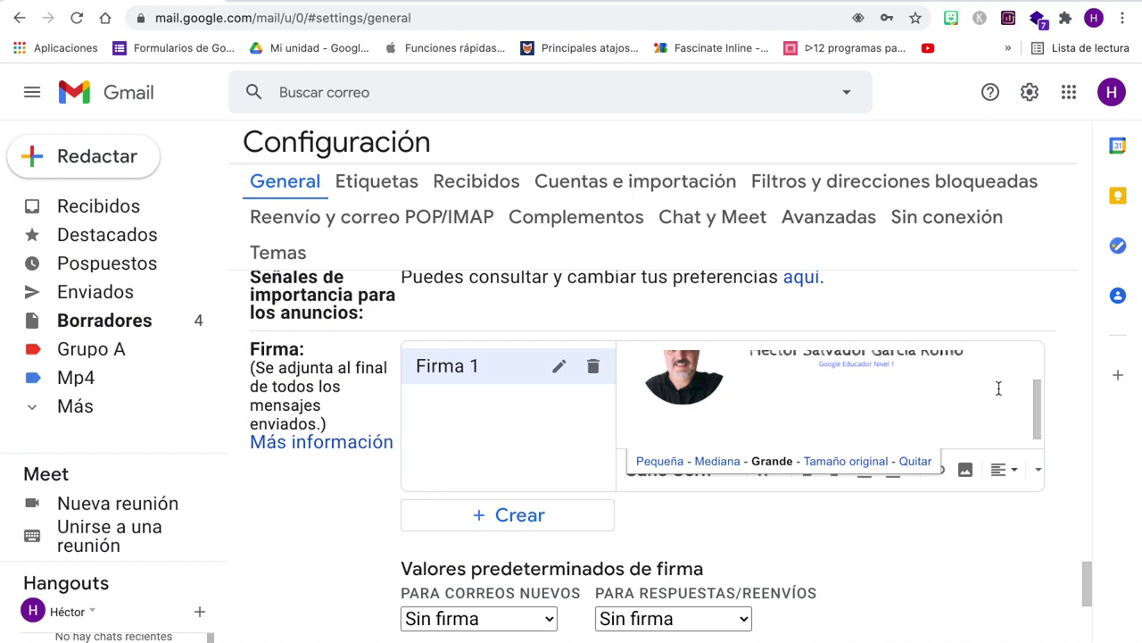
click(998, 387)
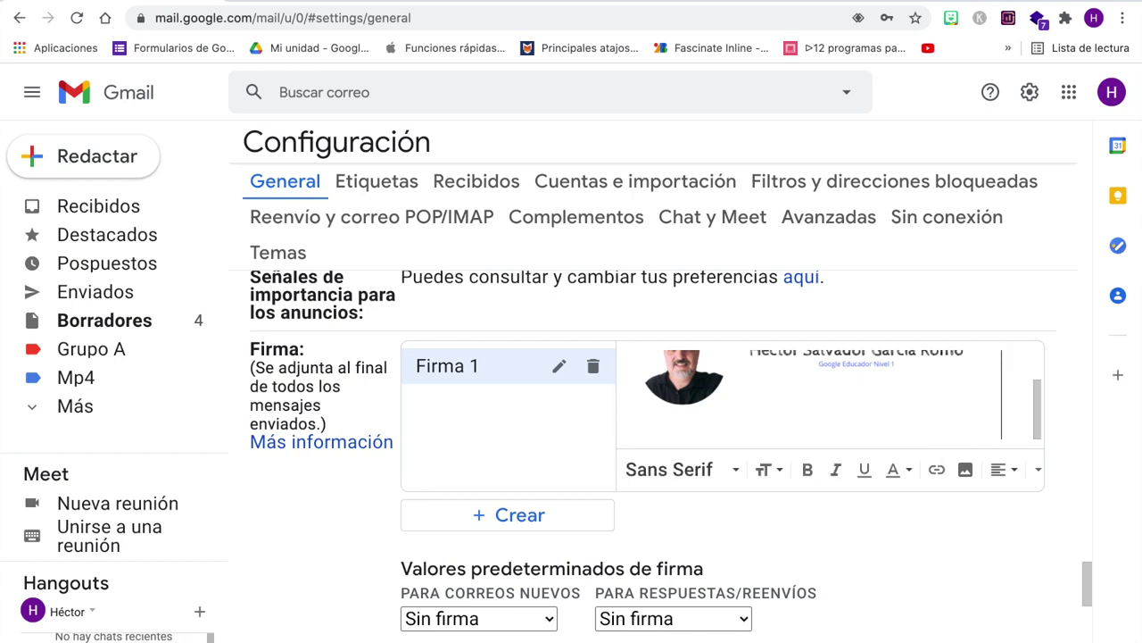
scroll(830, 393, down, 1)
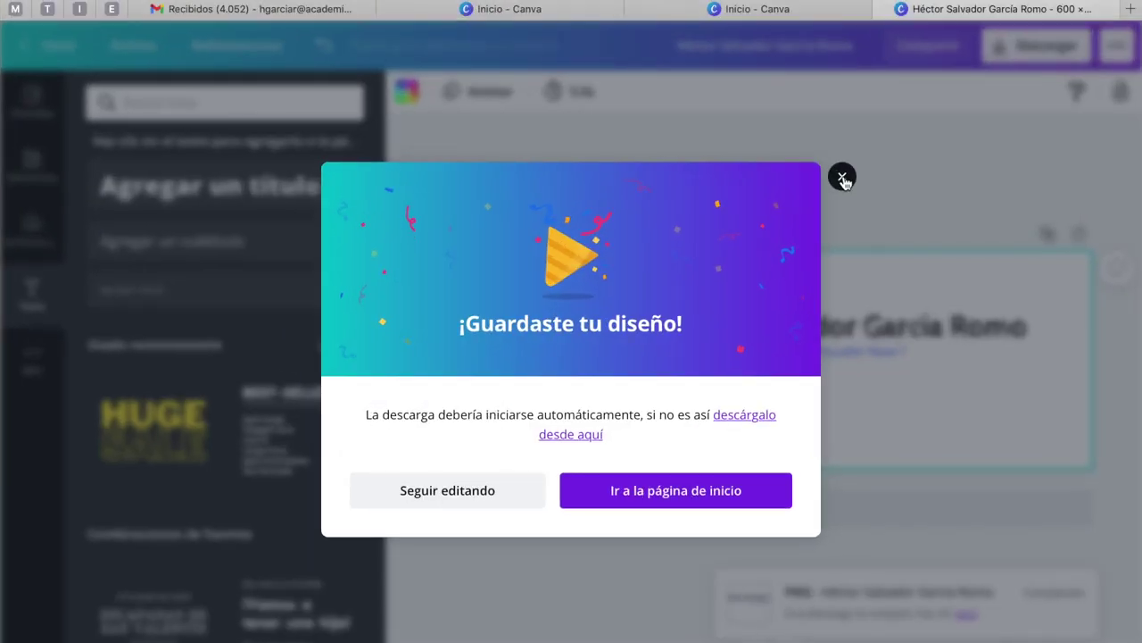
Dismiss the saved-design notice and start a new blank 40 × 40 px Canva design.
click(841, 176)
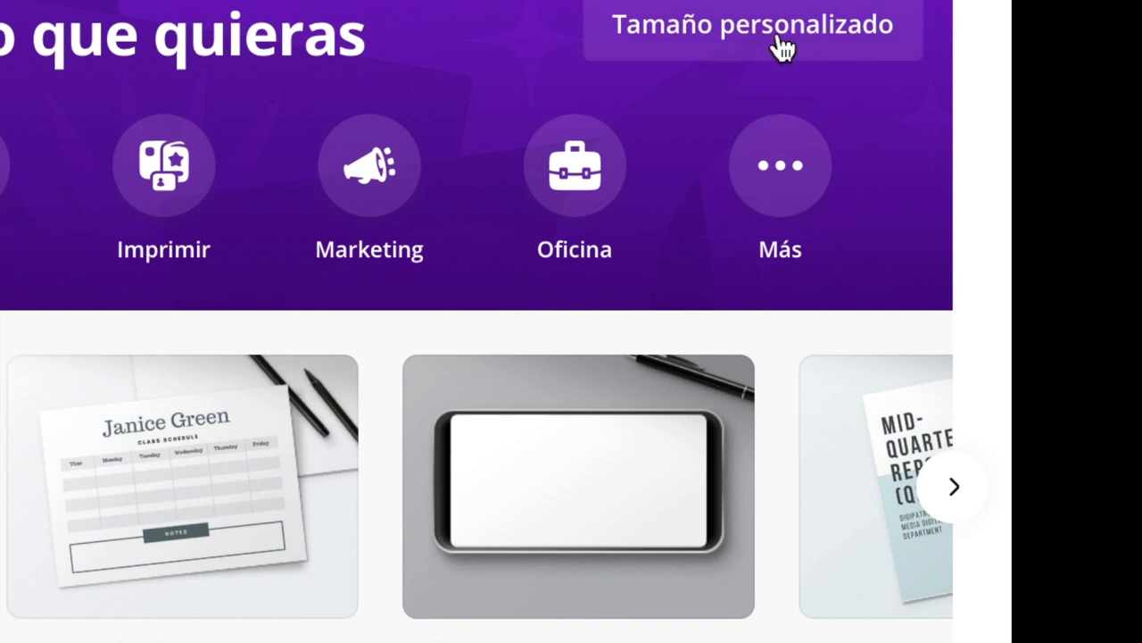
click(778, 30)
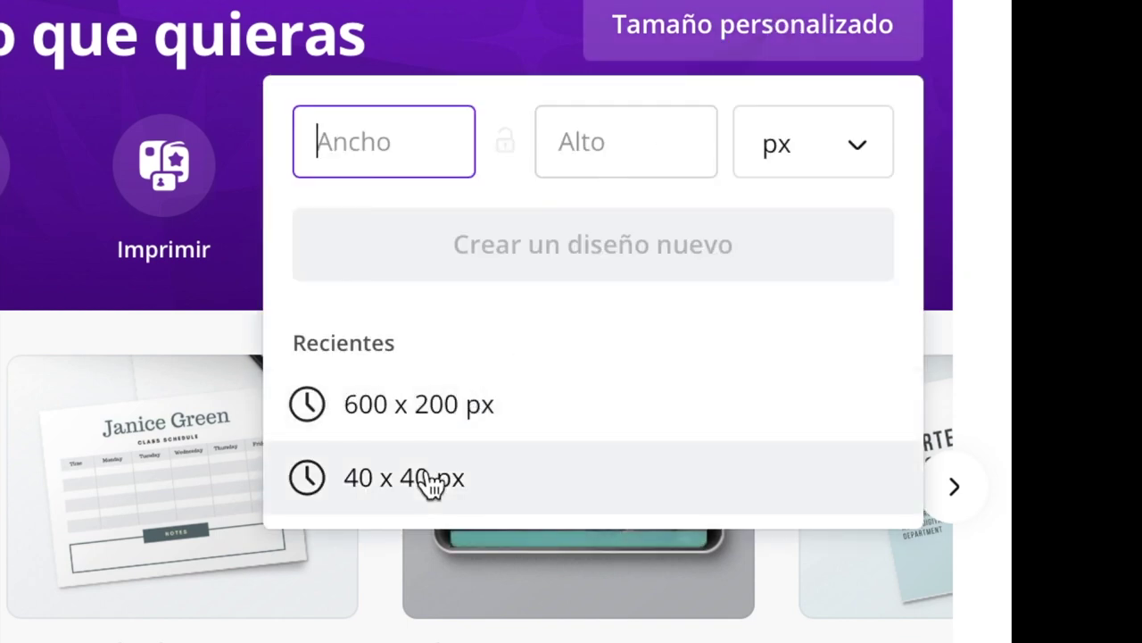
click(428, 480)
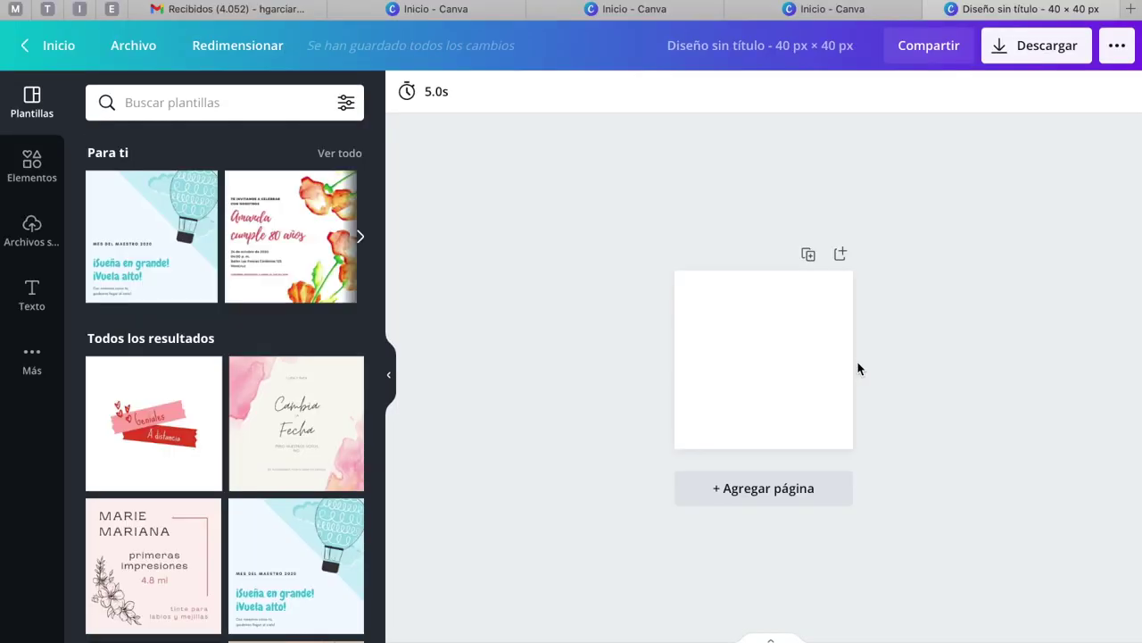
click(36, 168)
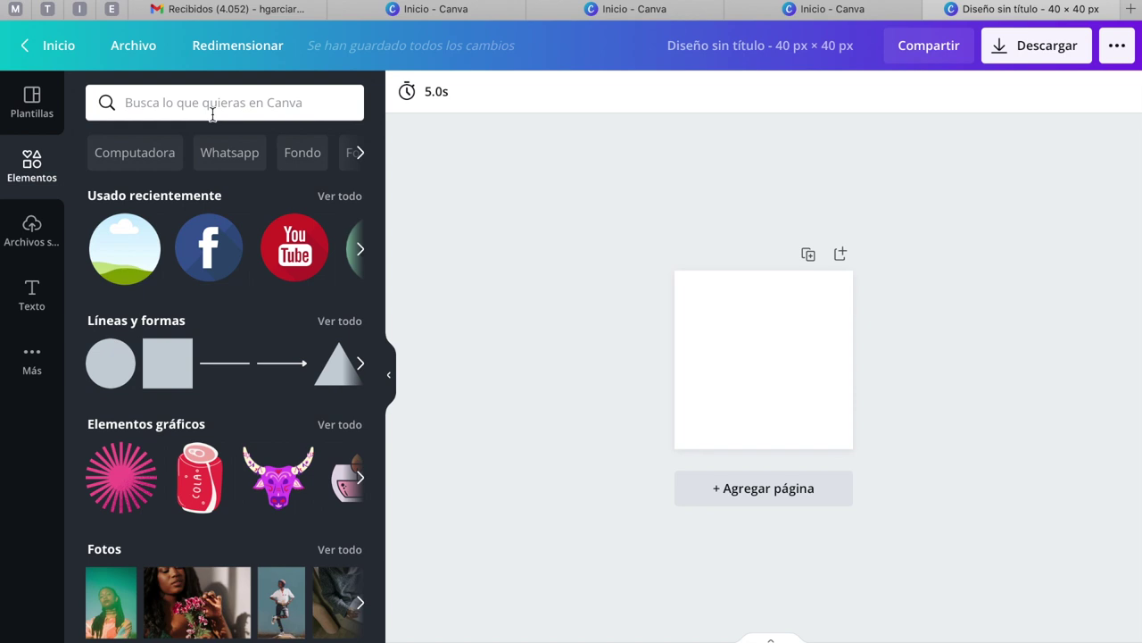
Place a YouTube icon on page 1 and a Facebook icon on a new page 2.
click(263, 103)
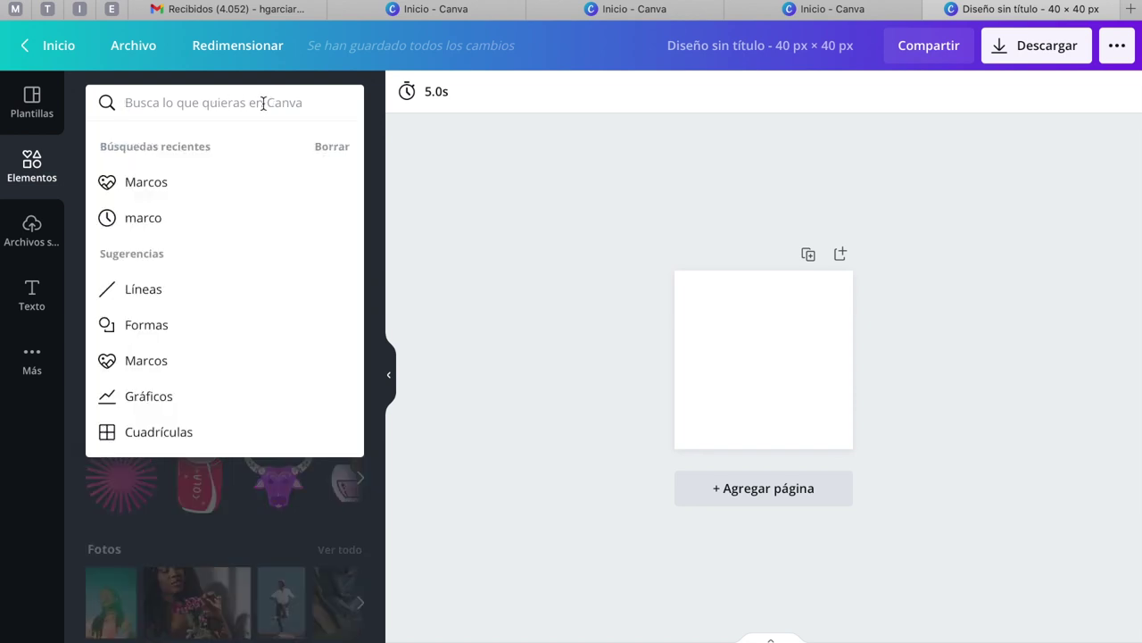
click(515, 226)
mouse_move(377, 241)
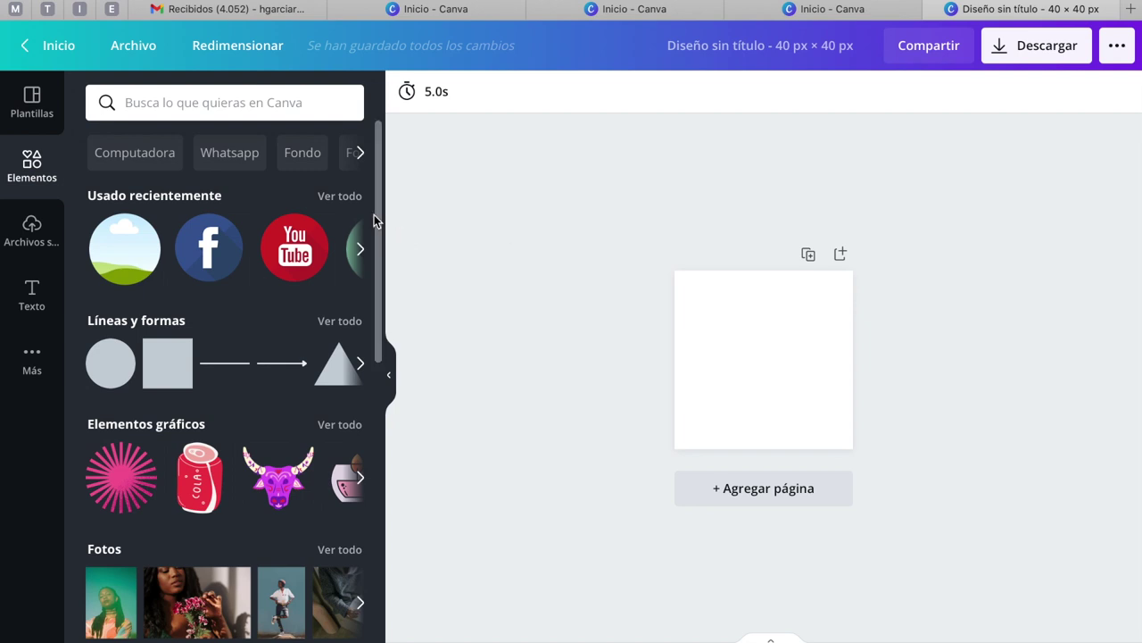
click(295, 249)
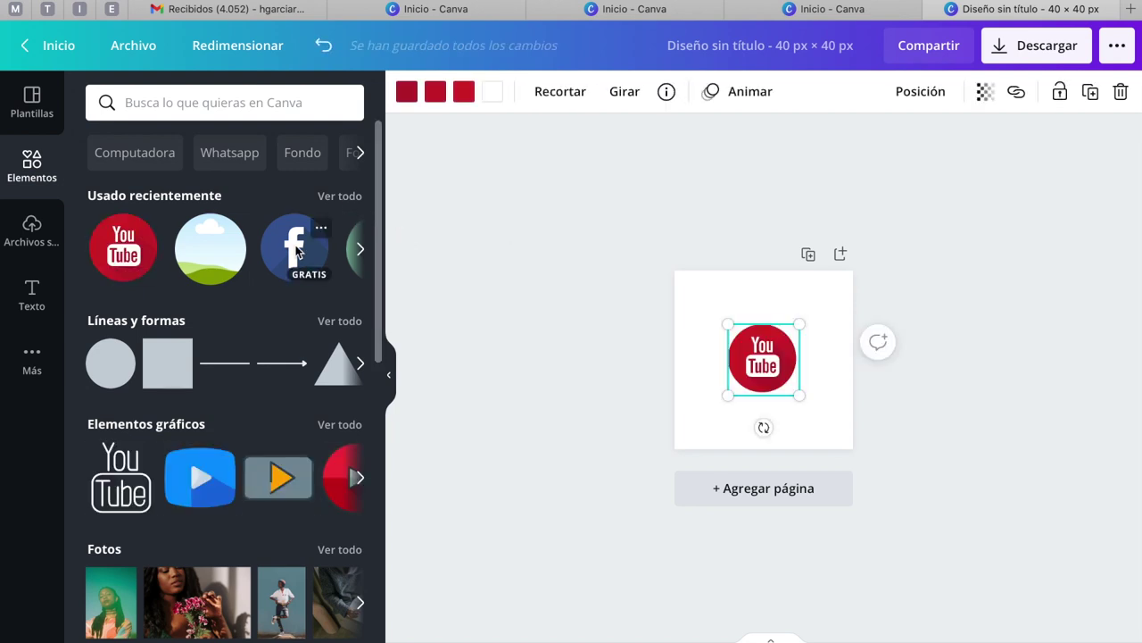
drag(728, 327, 707, 304)
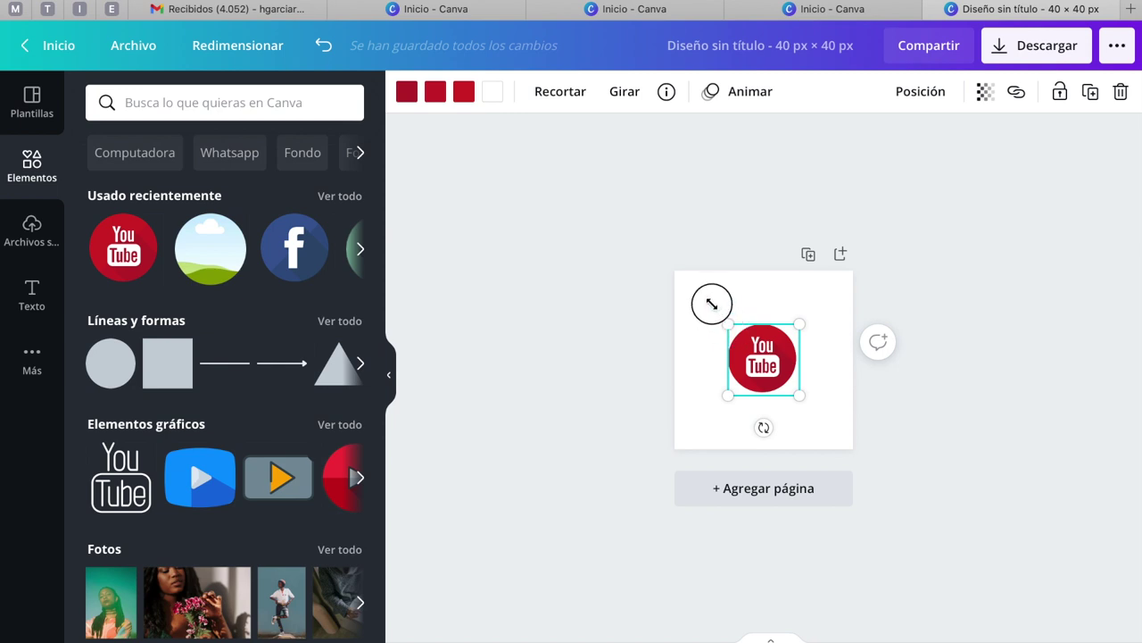
drag(801, 400, 831, 414)
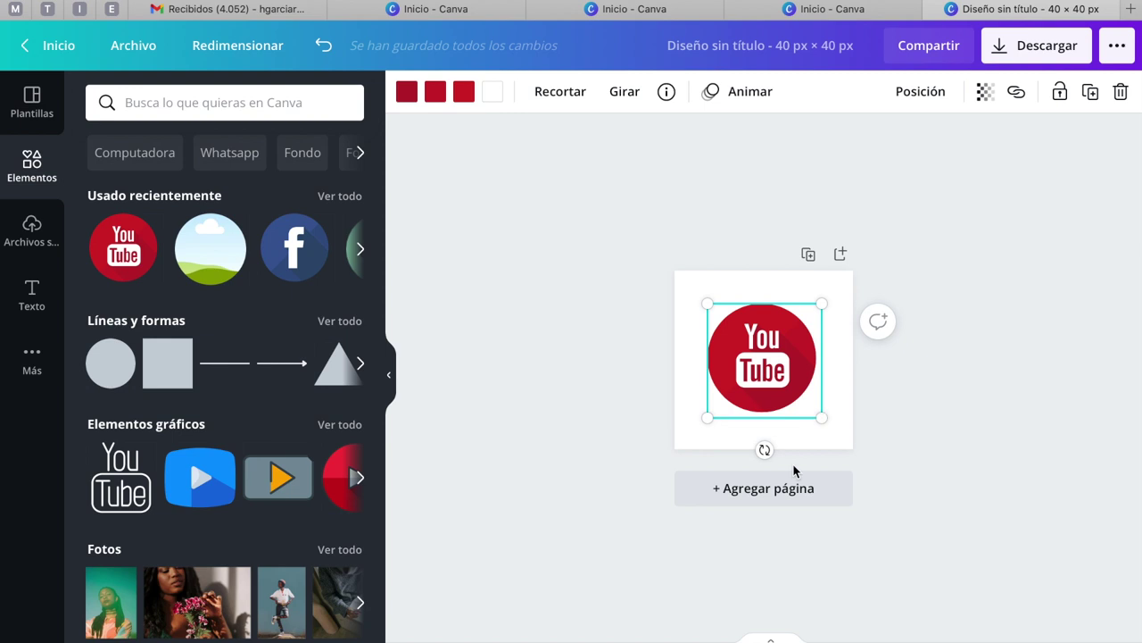
click(786, 491)
click(303, 250)
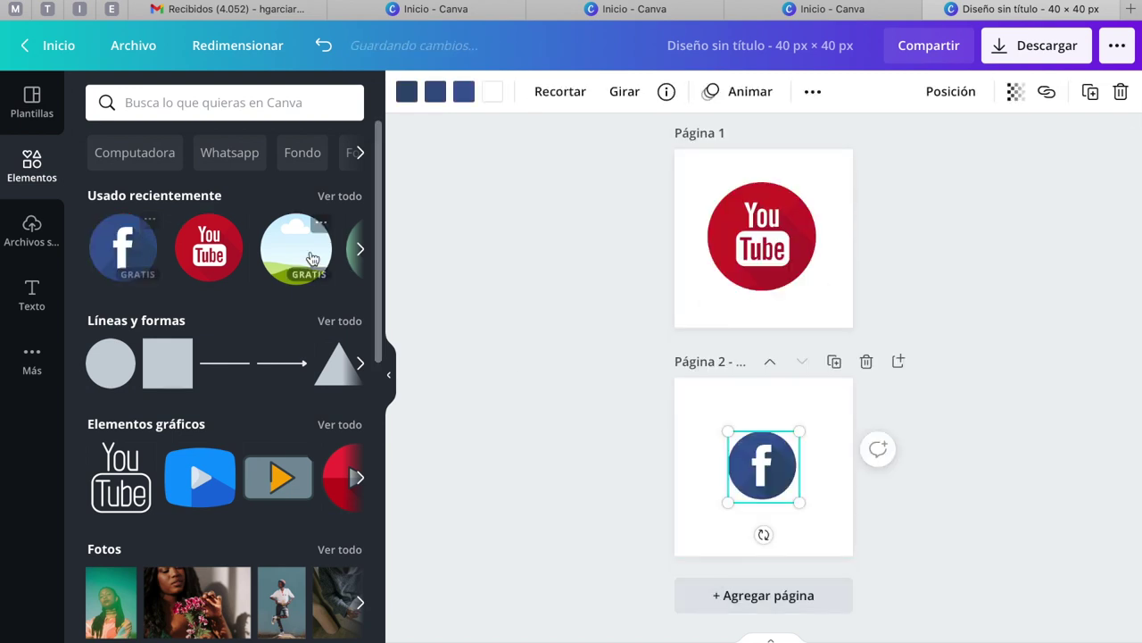
drag(800, 431, 825, 413)
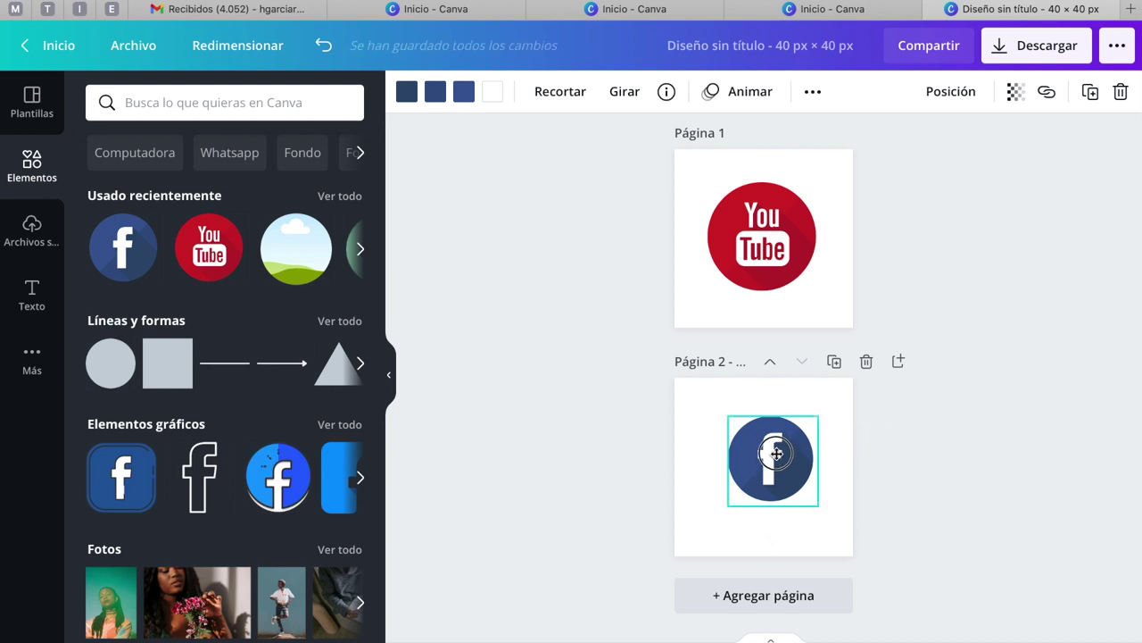
Resize both icons to 24 × 24 px and centre the Facebook icon on page 2.
click(759, 248)
drag(826, 182, 819, 190)
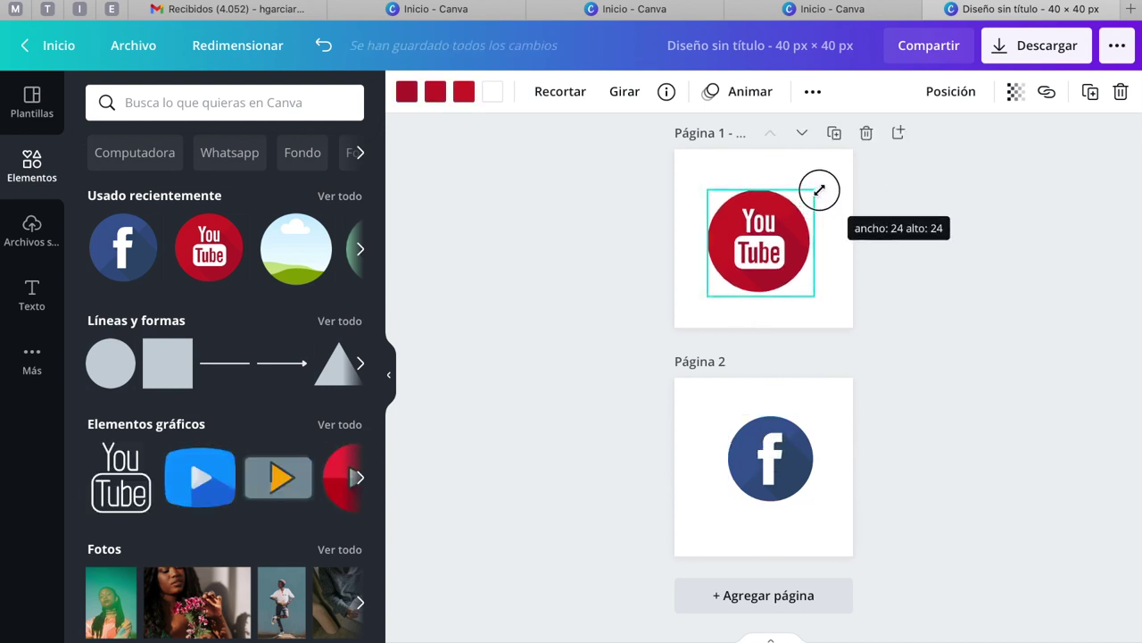
click(803, 427)
drag(824, 412, 839, 404)
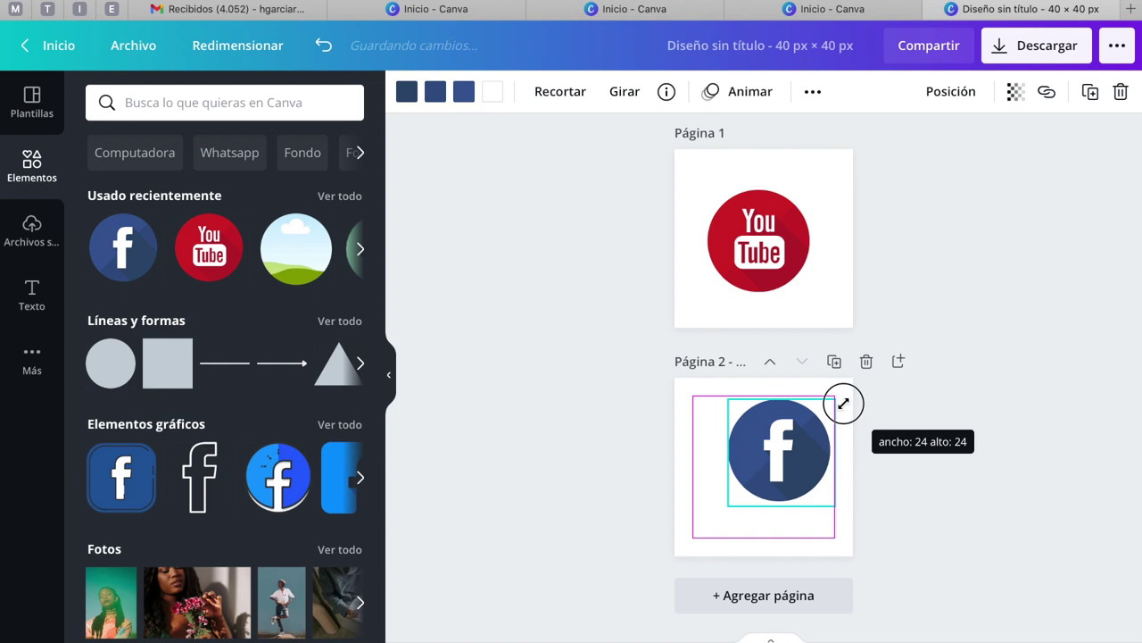
drag(842, 404, 845, 401)
click(773, 460)
drag(773, 459, 775, 464)
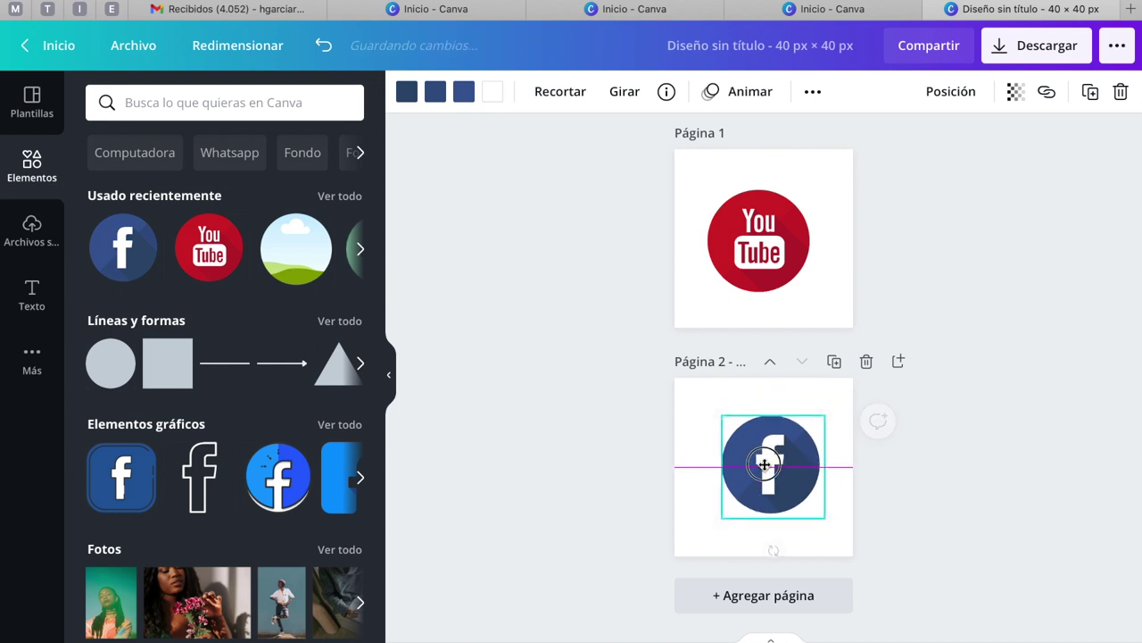
click(954, 442)
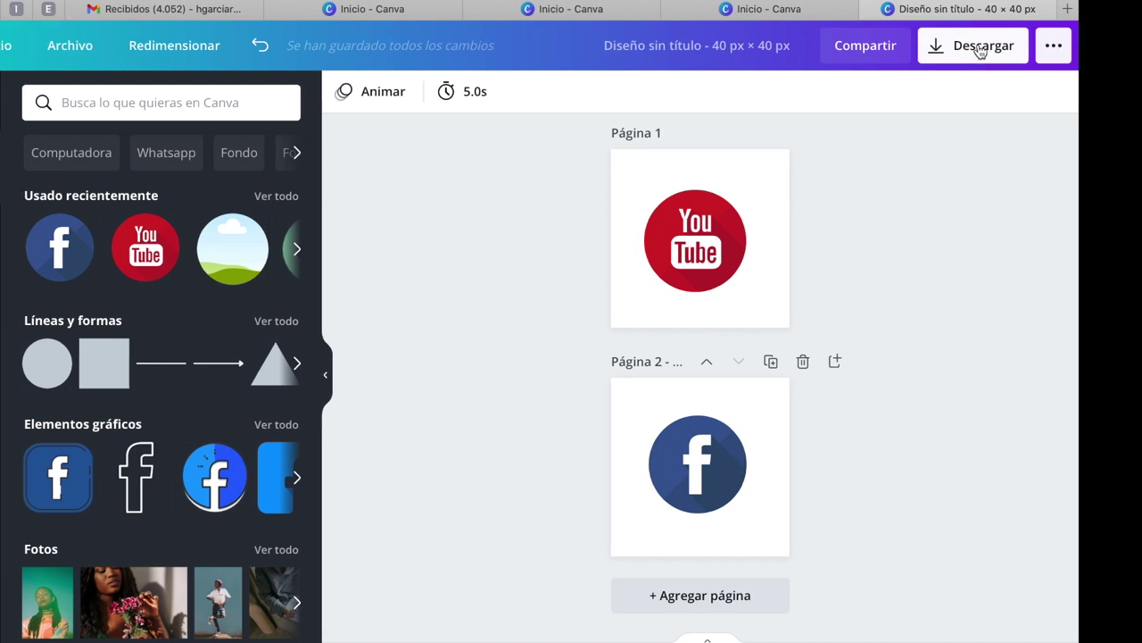
Download only Página 1 of the design as a PNG.
click(1035, 46)
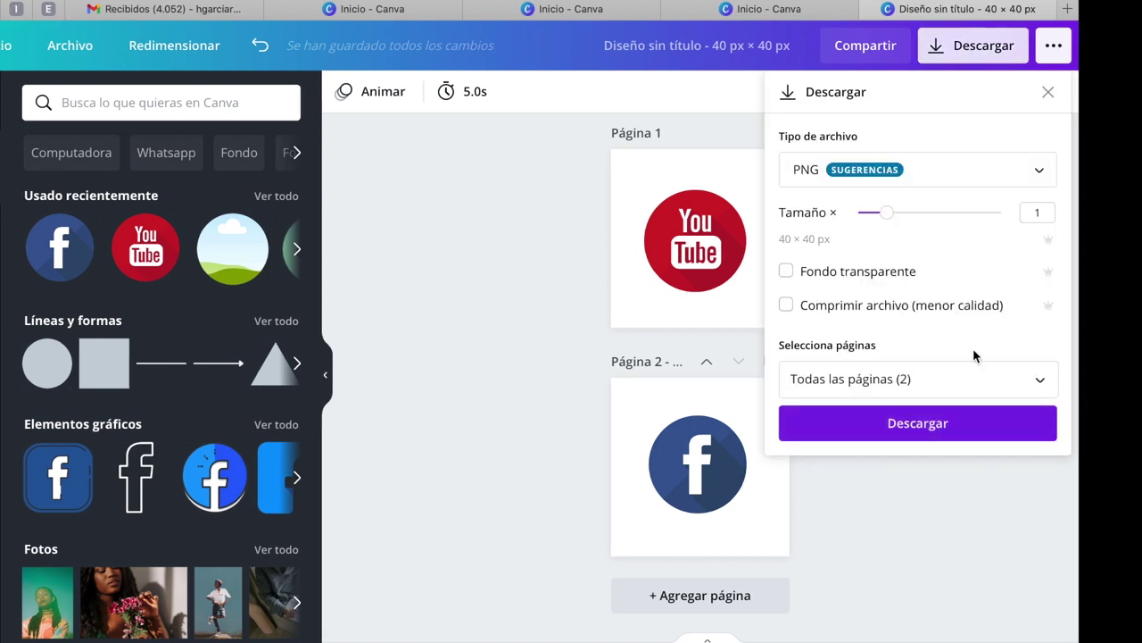
click(954, 385)
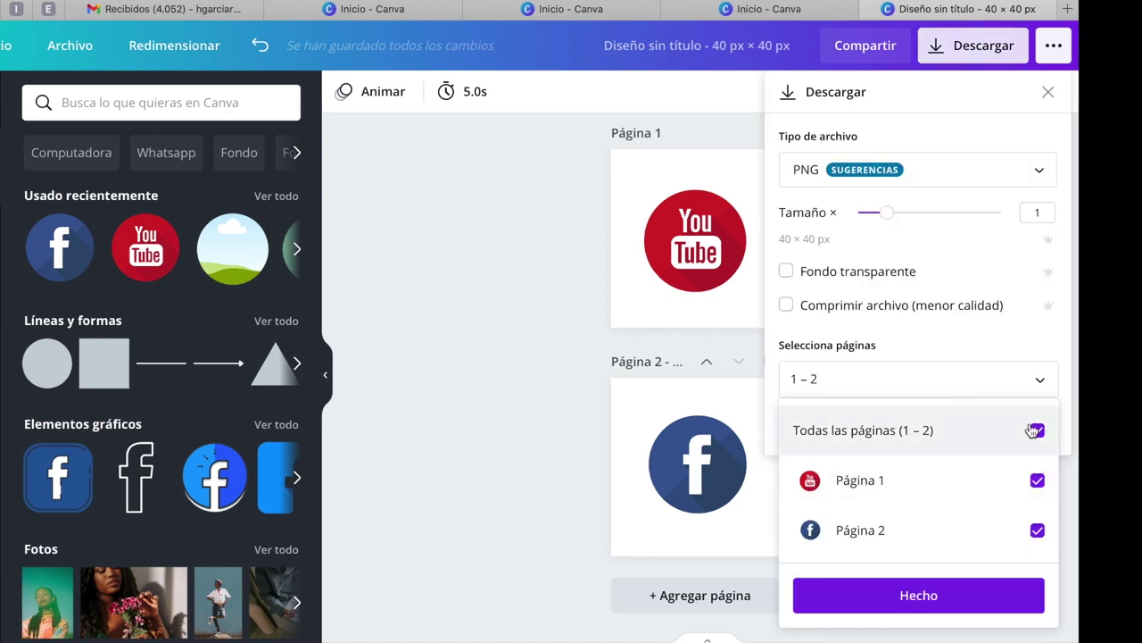
click(1037, 431)
click(1037, 482)
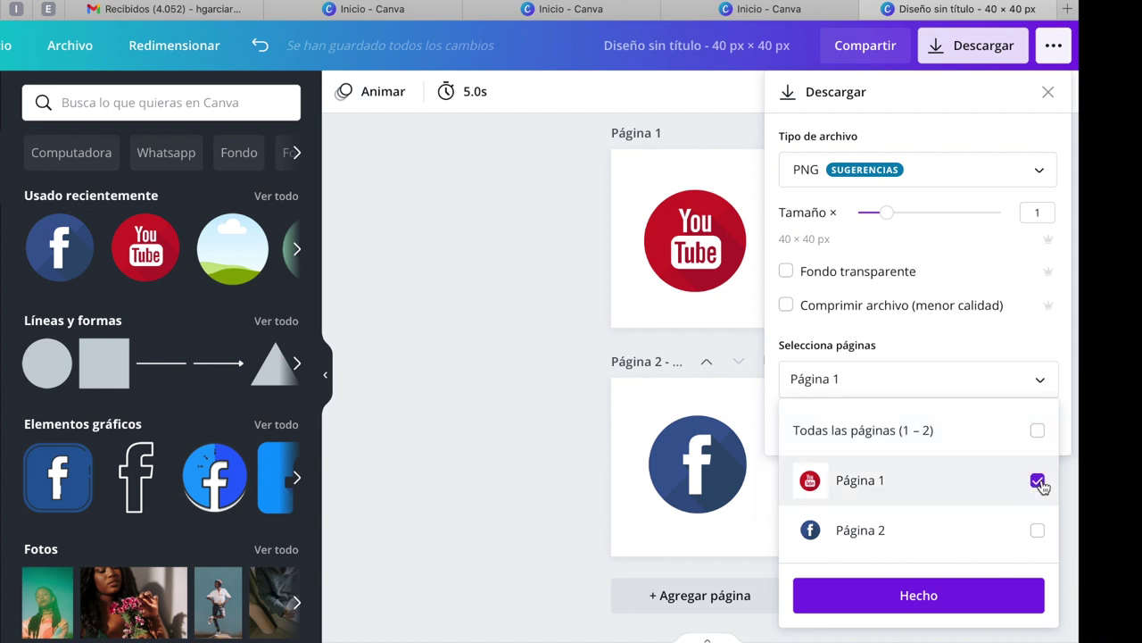
click(956, 596)
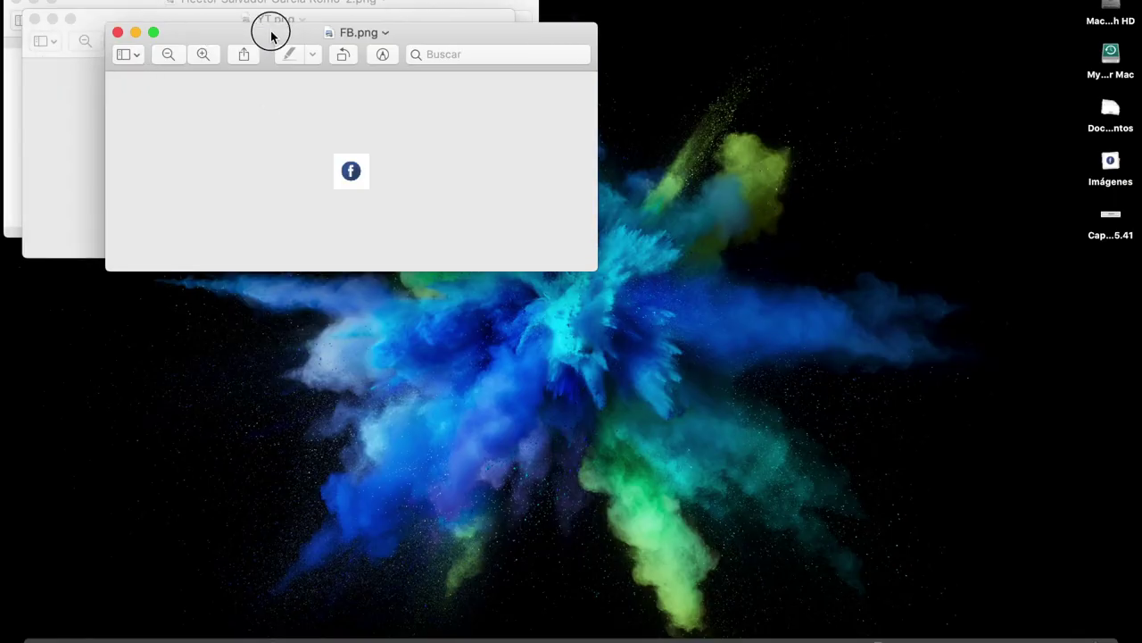
Check the YT.png and FB.png previews, then return to Gmail's signature settings.
drag(153, 38, 485, 36)
click(34, 19)
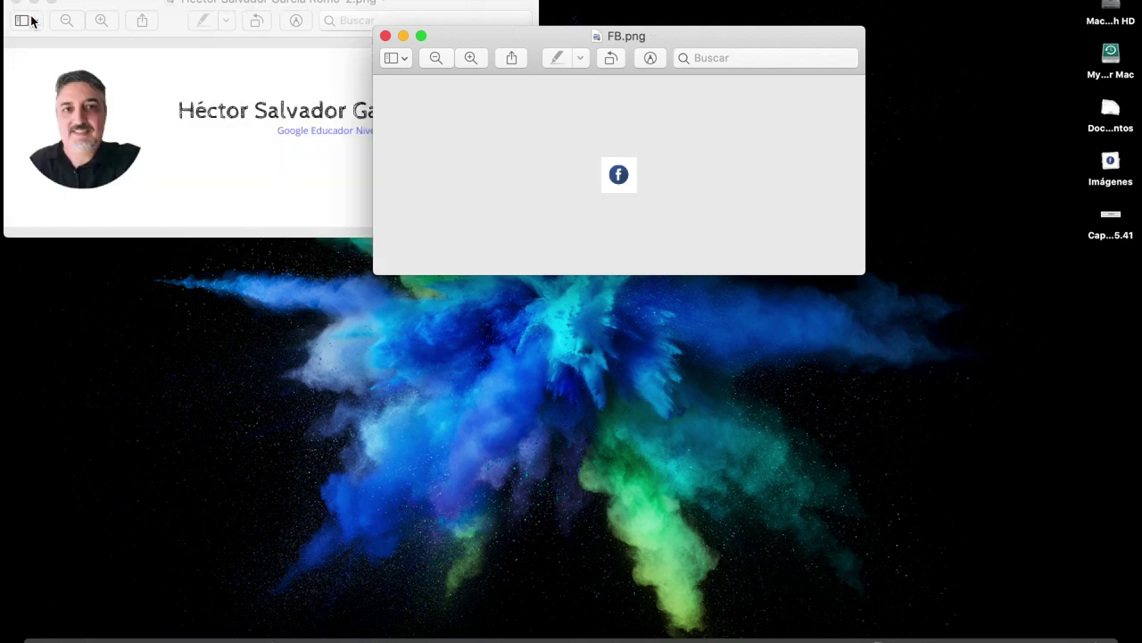
key(ctrl+Up)
click(421, 14)
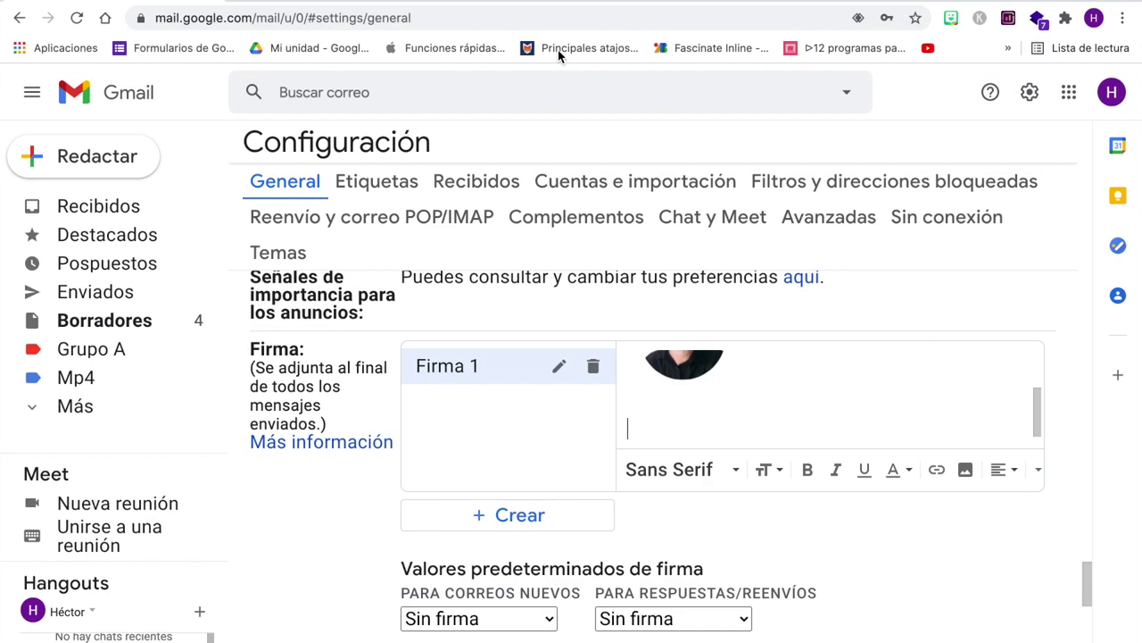
Upload YT.png into Firma 1 and set it to Tamaño original.
click(965, 471)
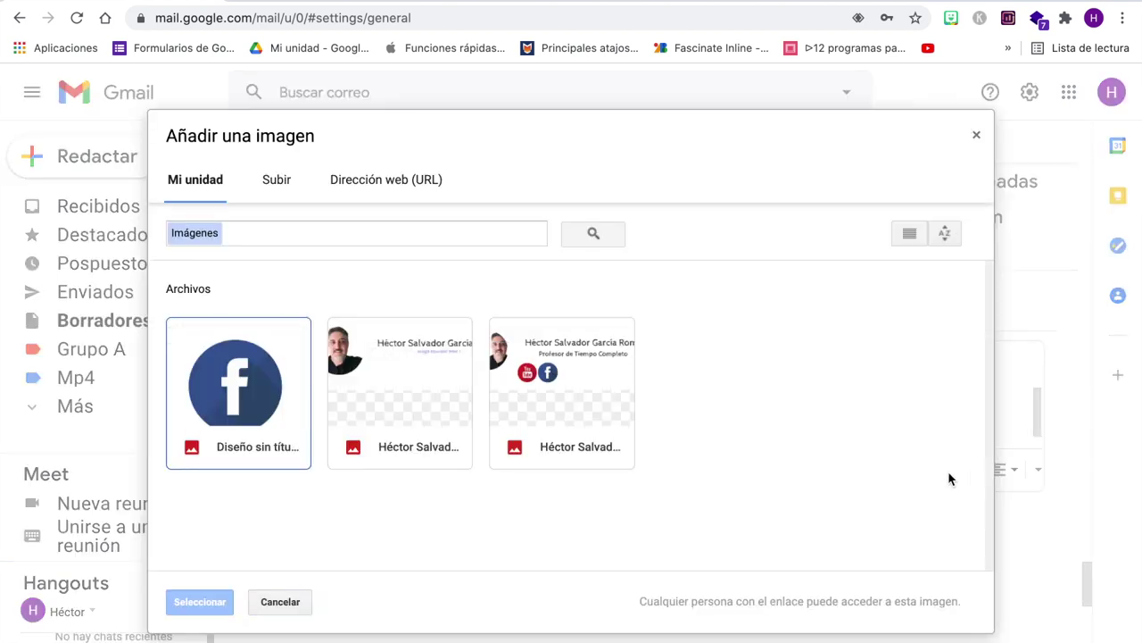
click(292, 190)
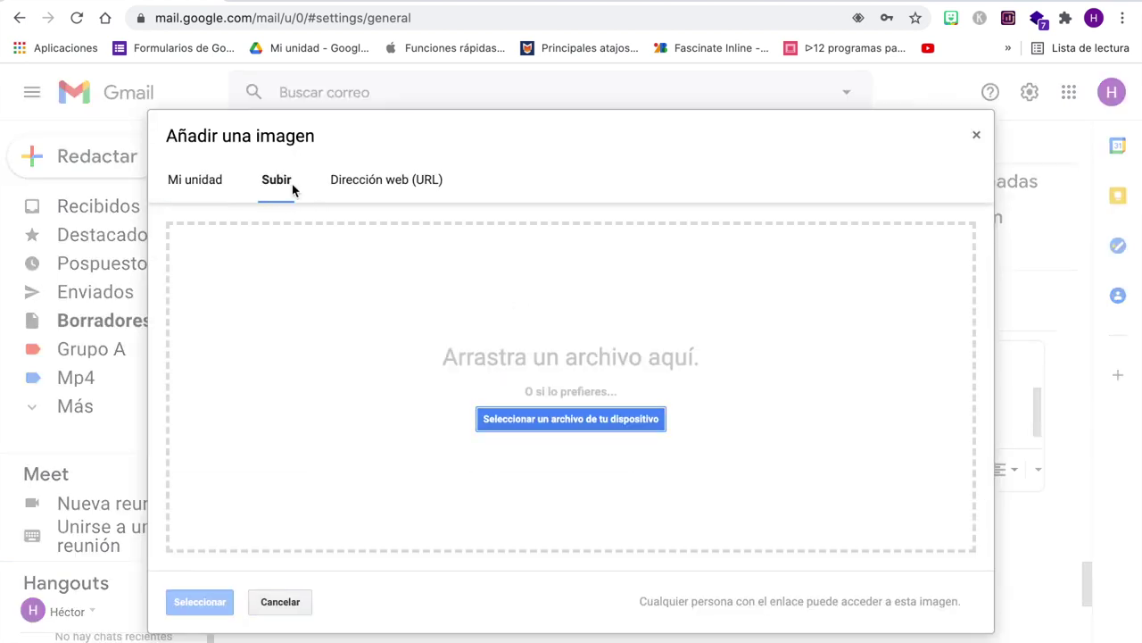
click(625, 421)
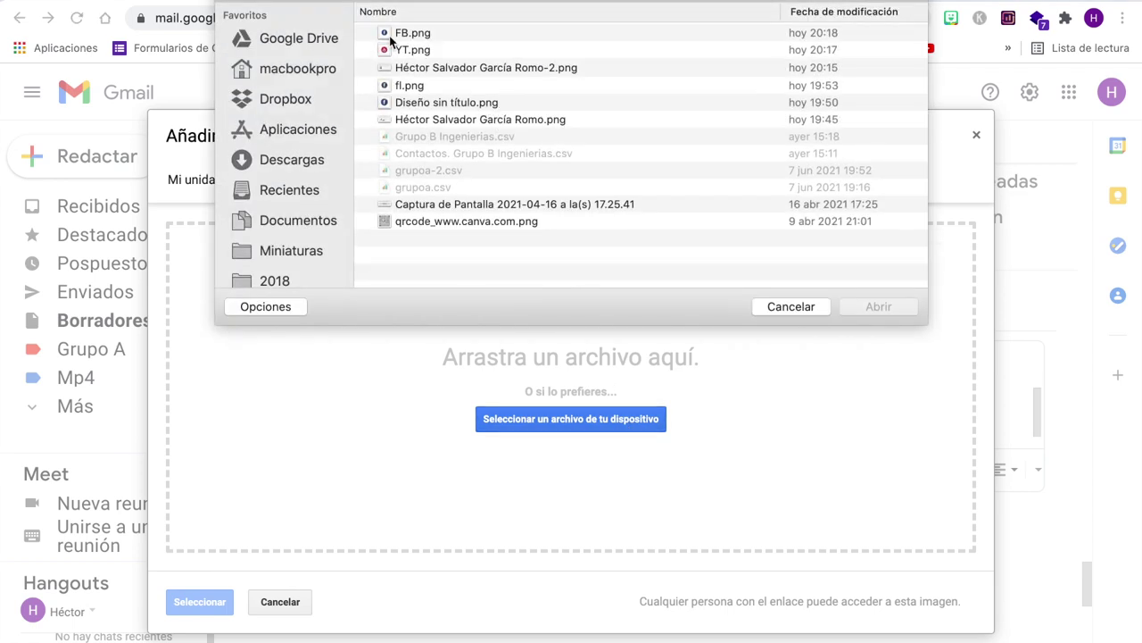
click(383, 55)
click(889, 306)
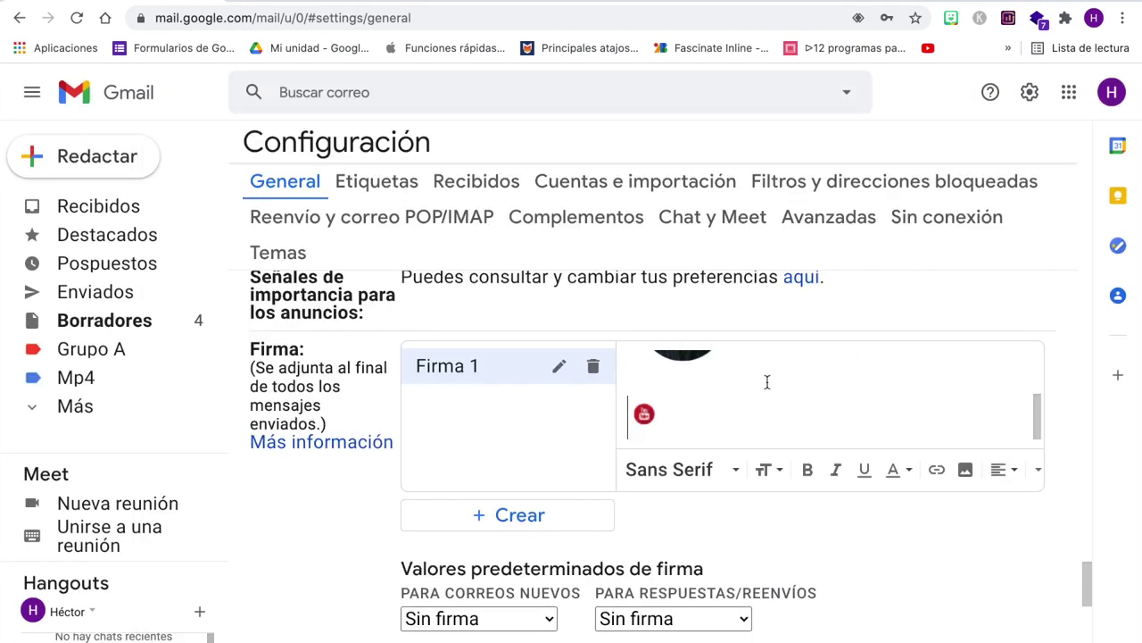
click(644, 413)
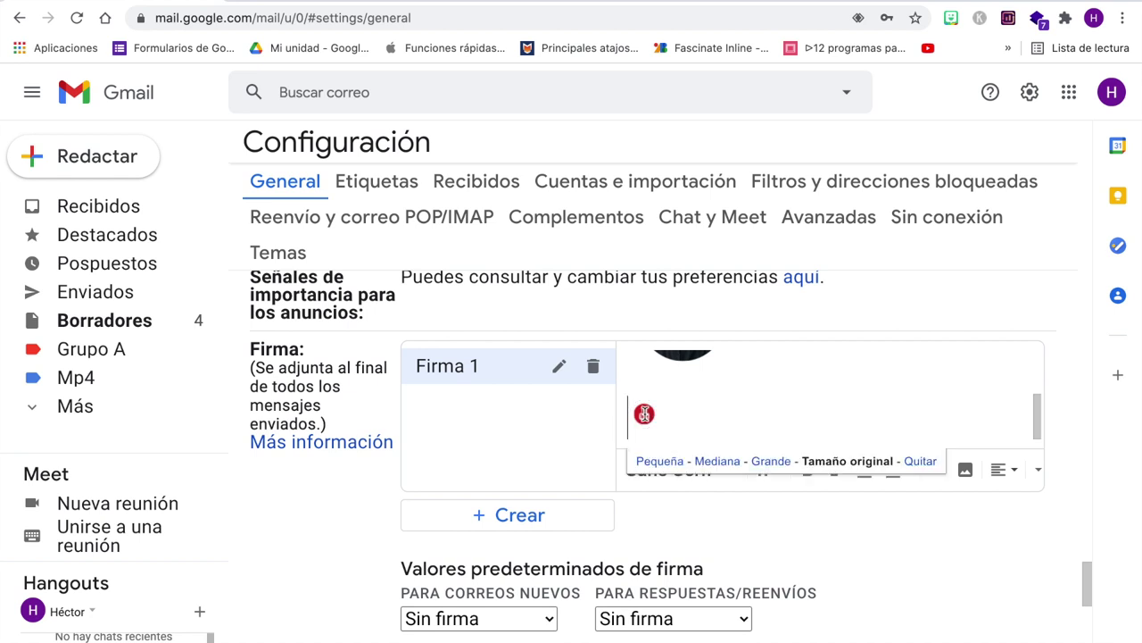
click(772, 461)
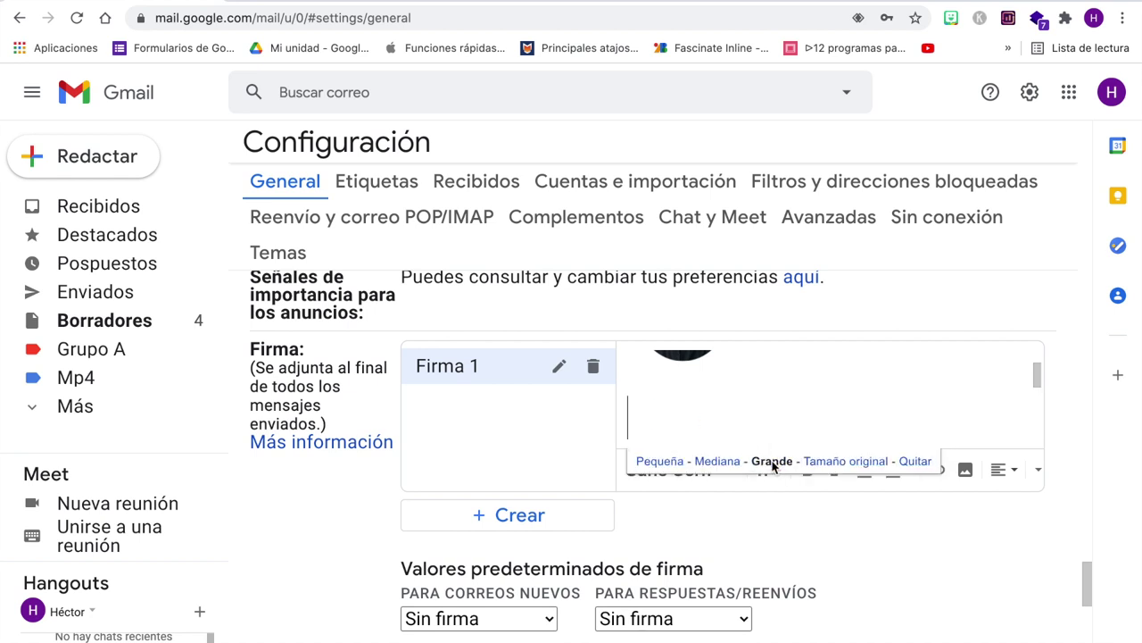
click(716, 461)
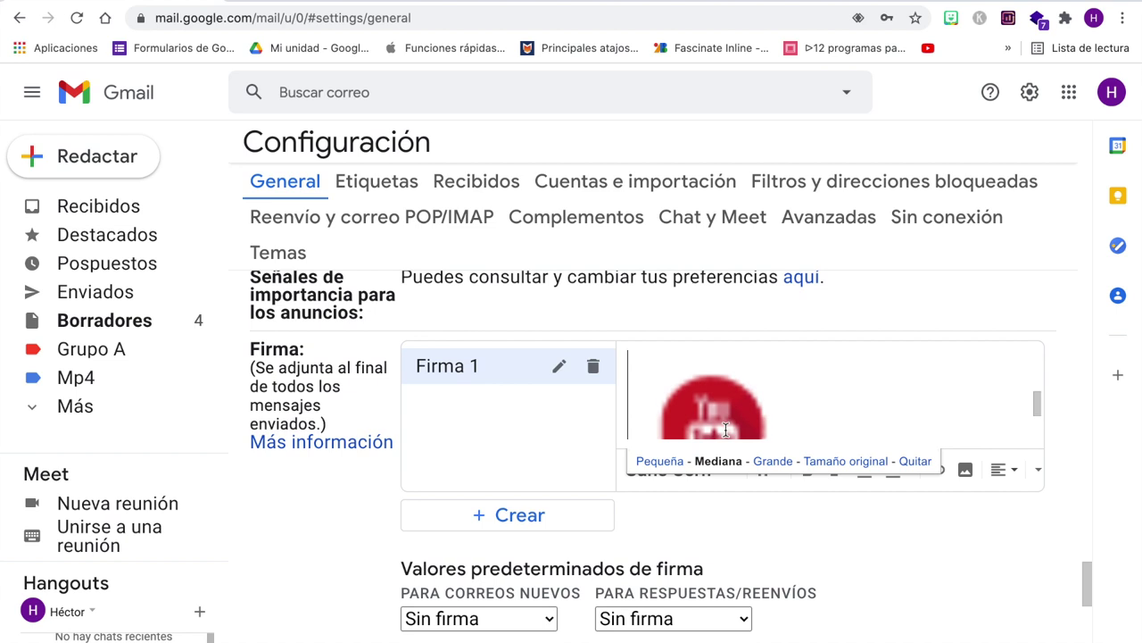
click(772, 462)
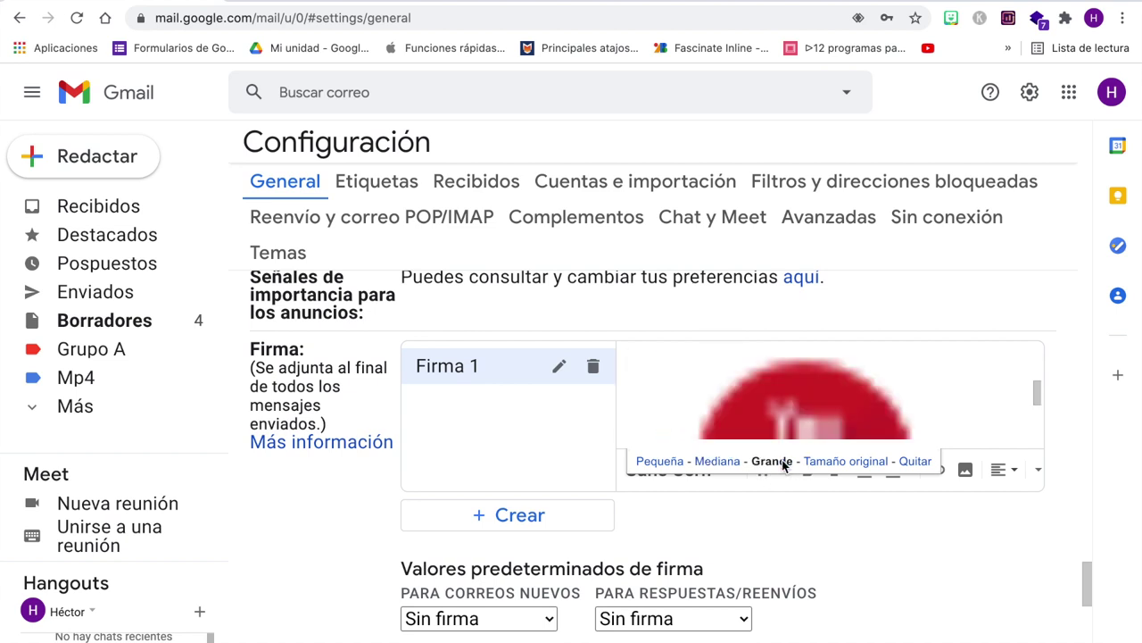
click(832, 461)
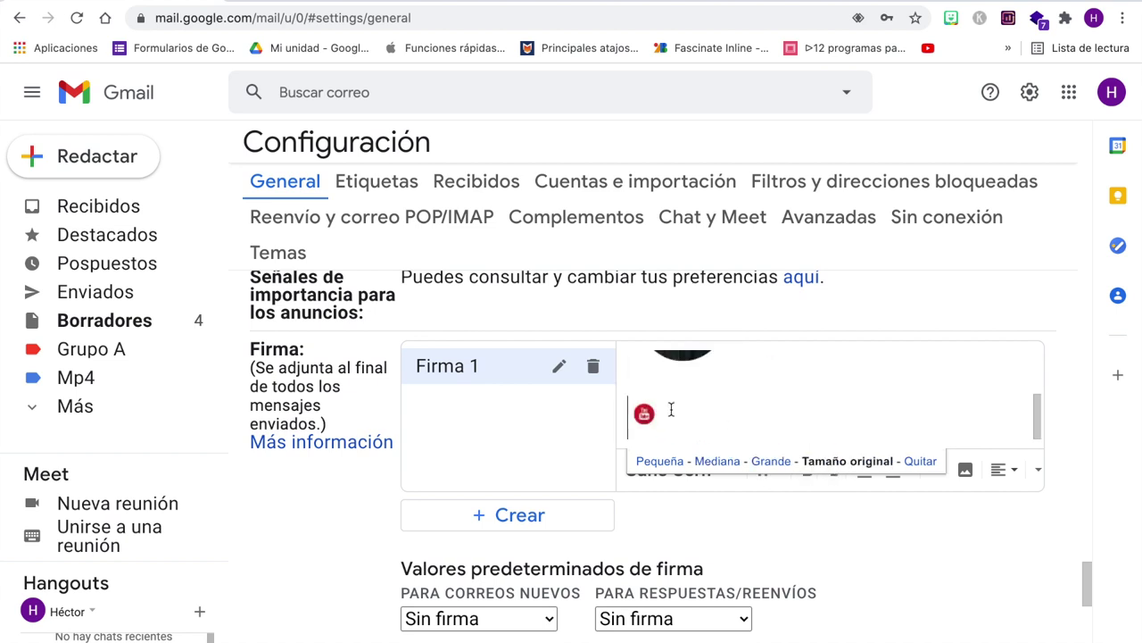
click(755, 415)
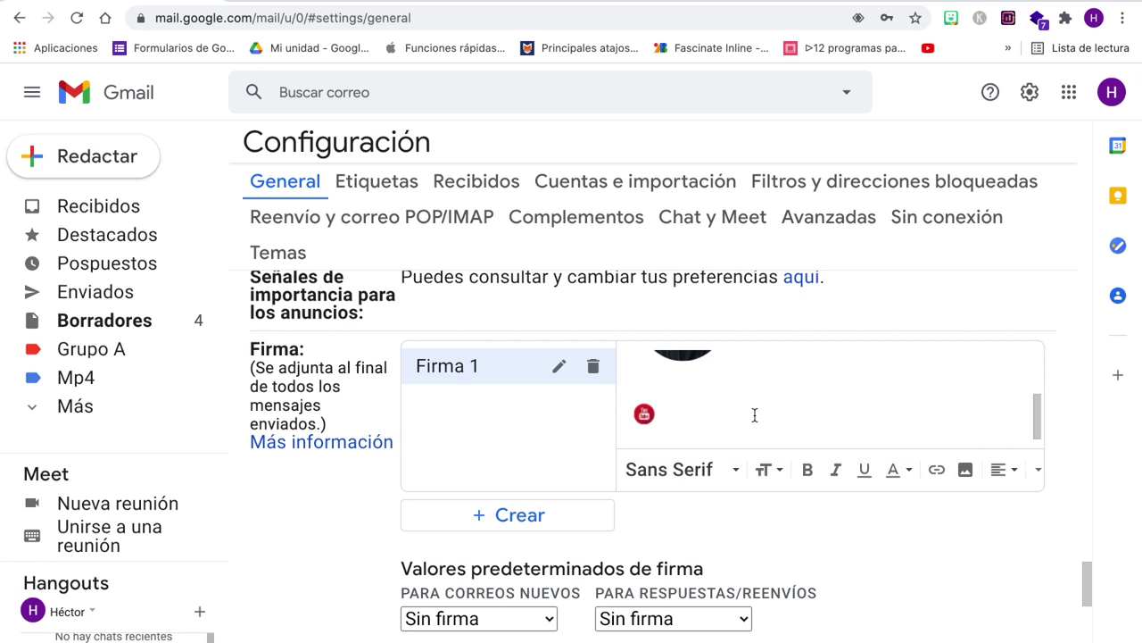
Upload the FB.png Facebook icon into Firma 1 beside the YouTube icon.
click(965, 469)
click(276, 184)
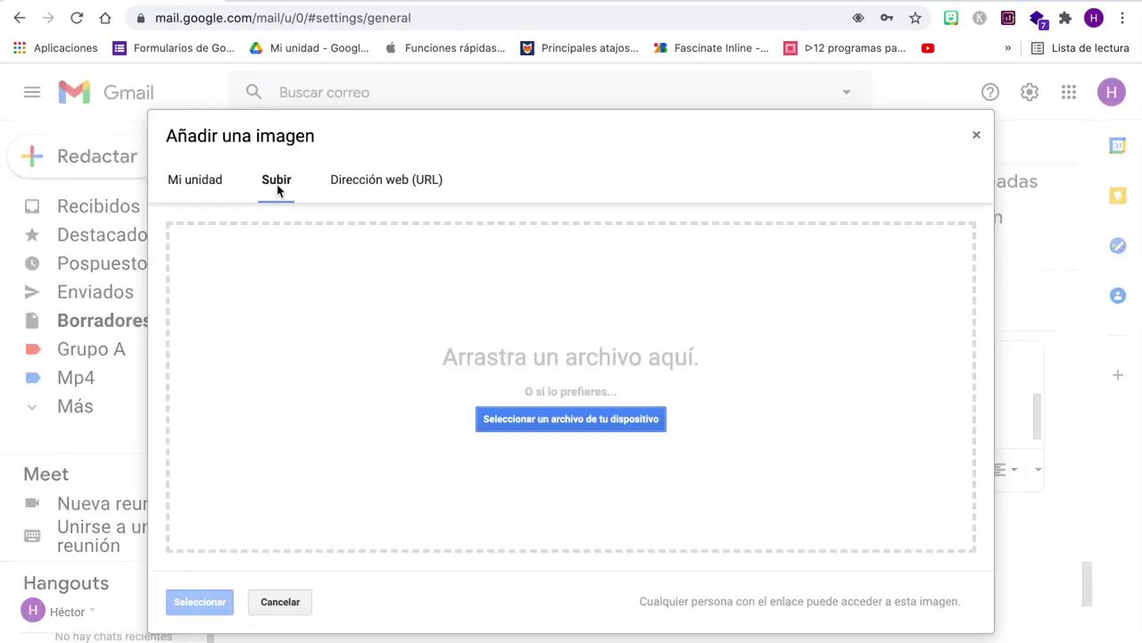
click(611, 421)
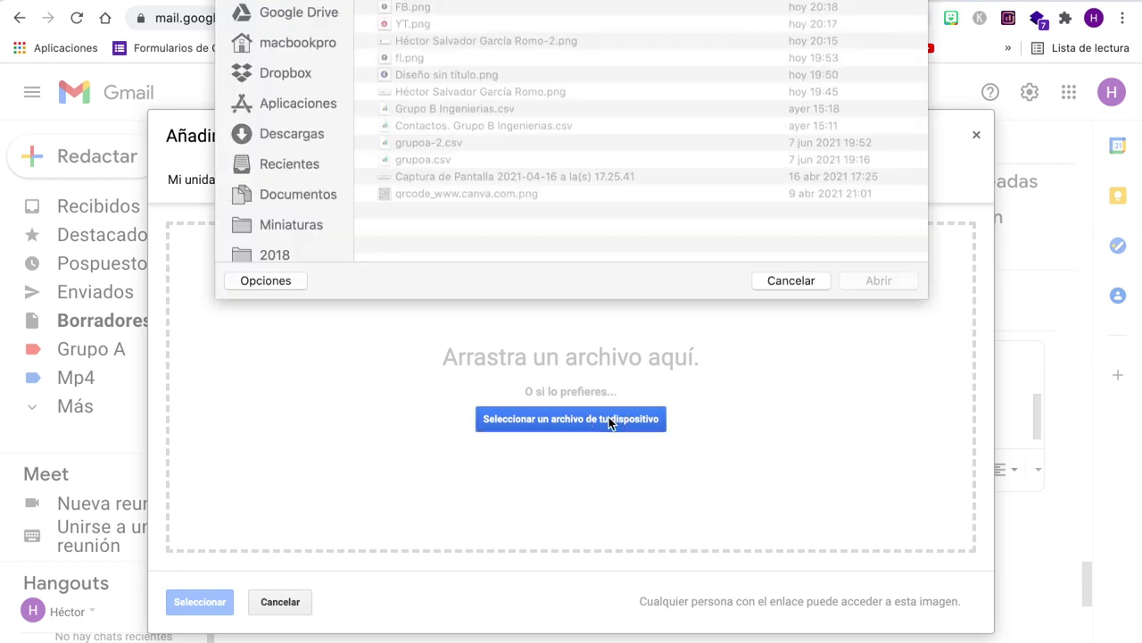
click(399, 33)
click(877, 308)
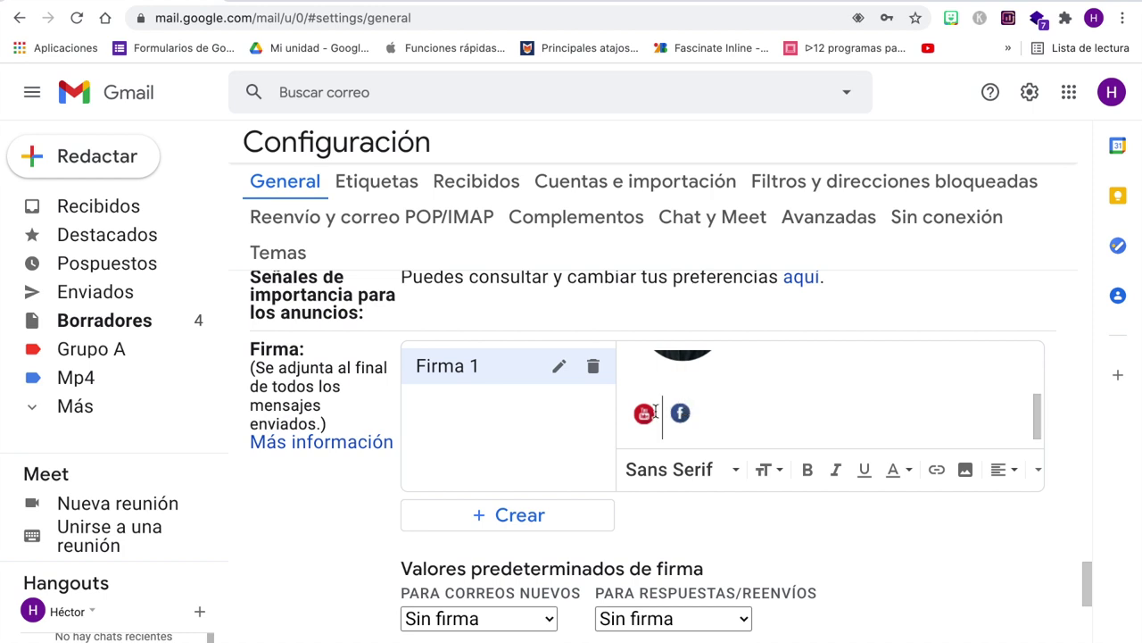
double_click(642, 412)
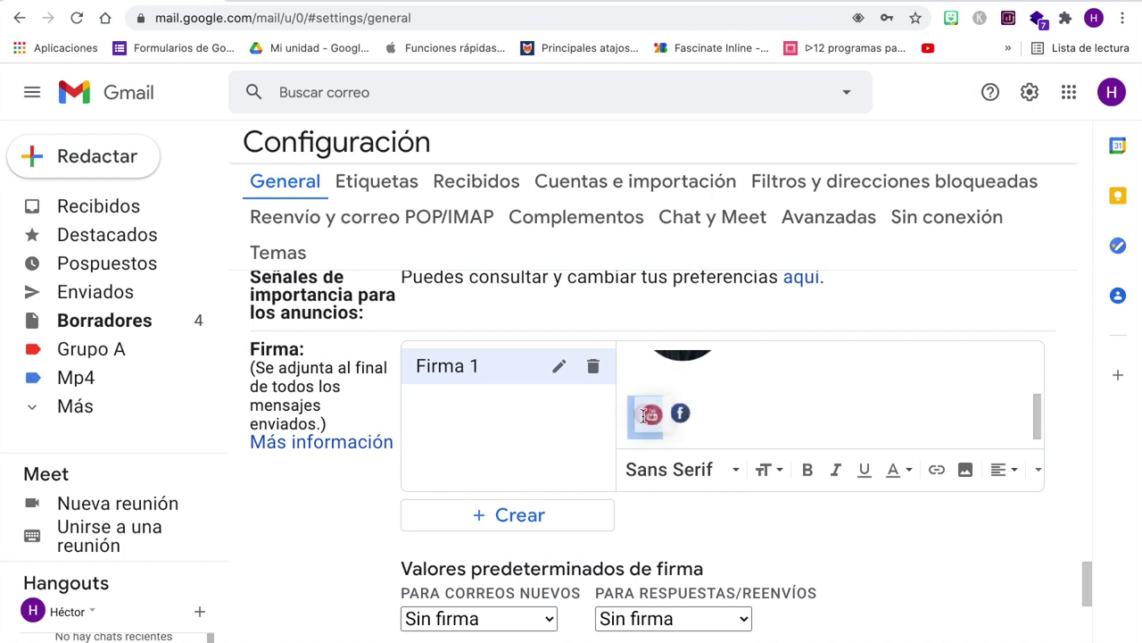
click(937, 477)
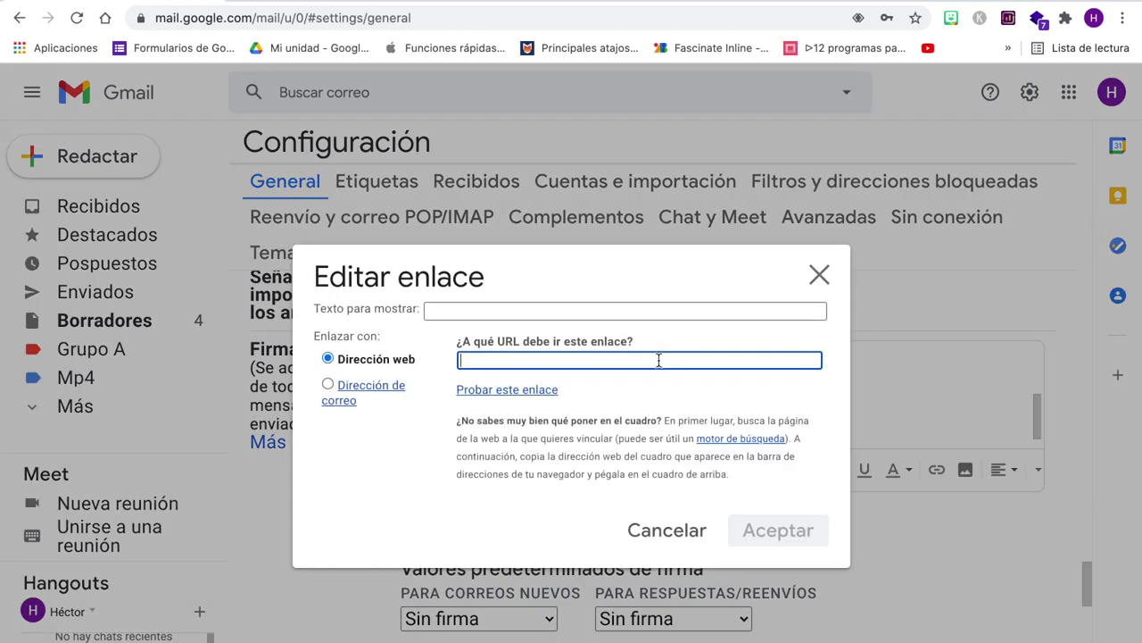
text(www.youtube.com/c/aprenden5)
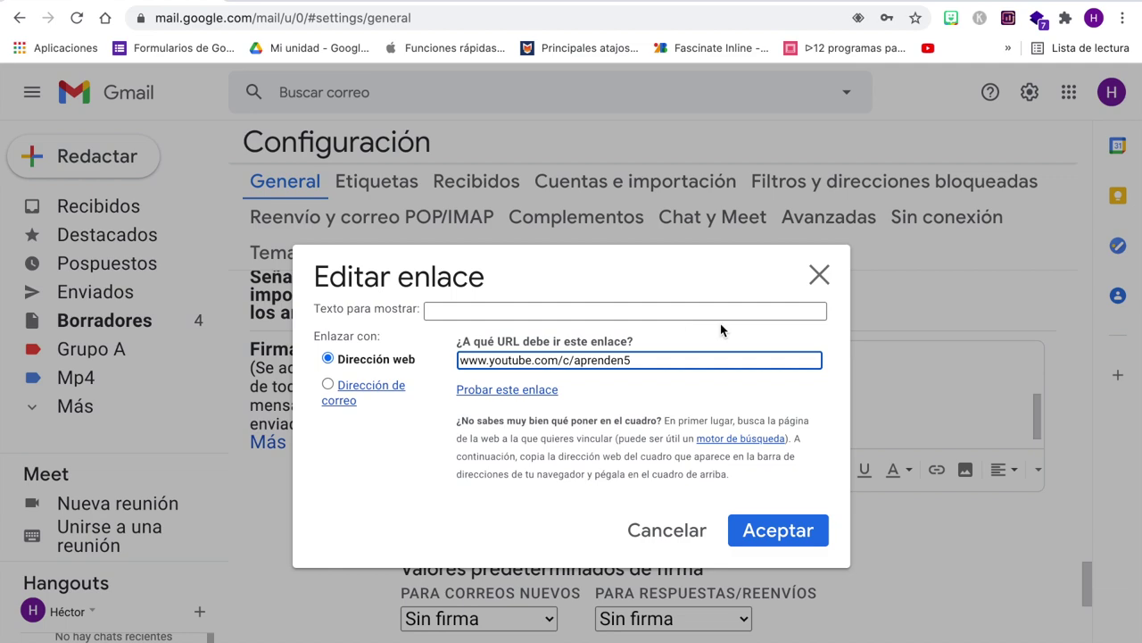
click(790, 533)
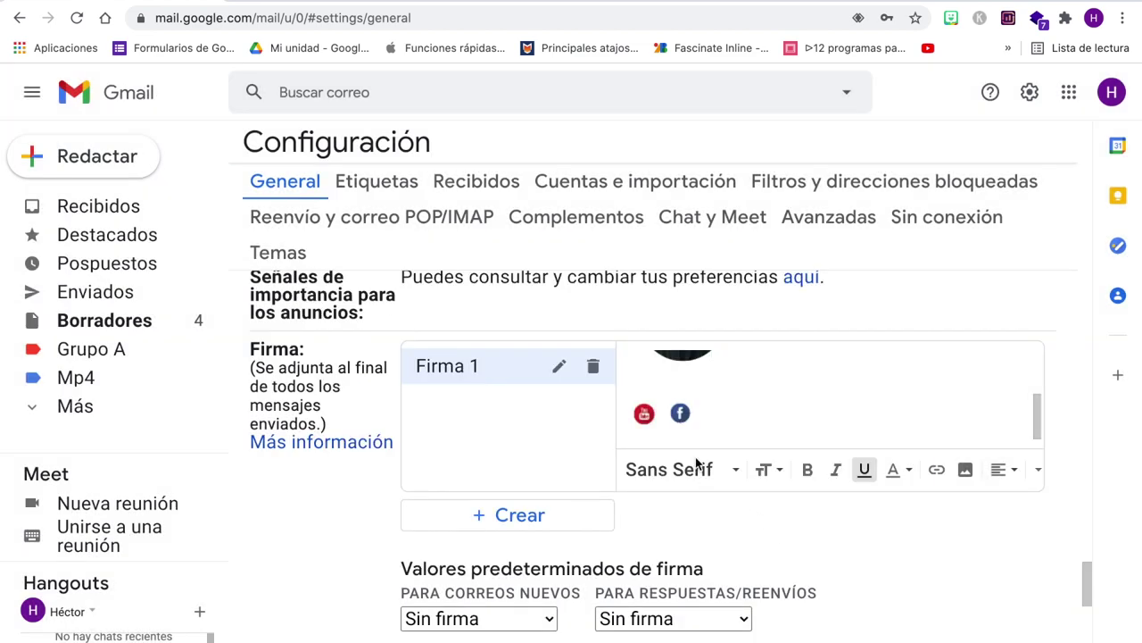
drag(668, 411, 683, 416)
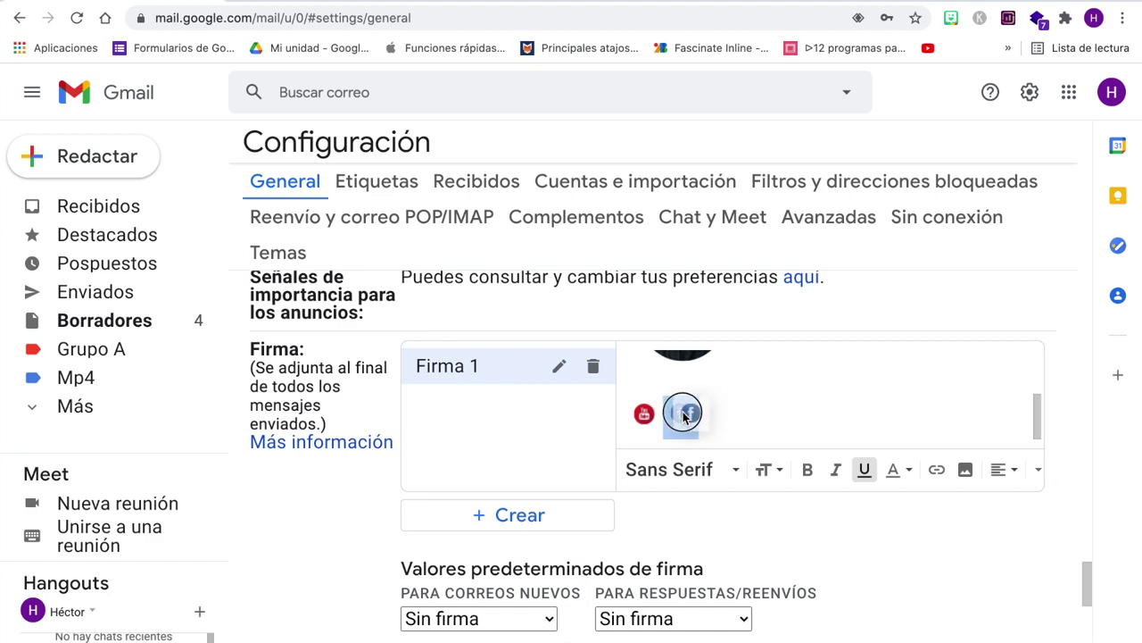
click(937, 470)
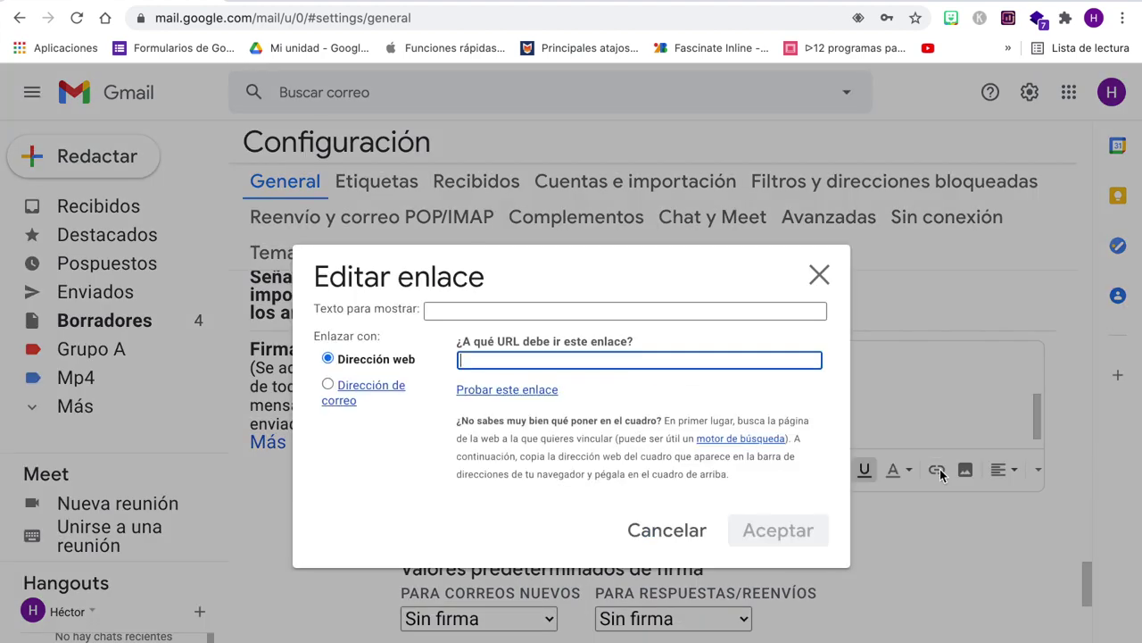
text(http://facebook.com)
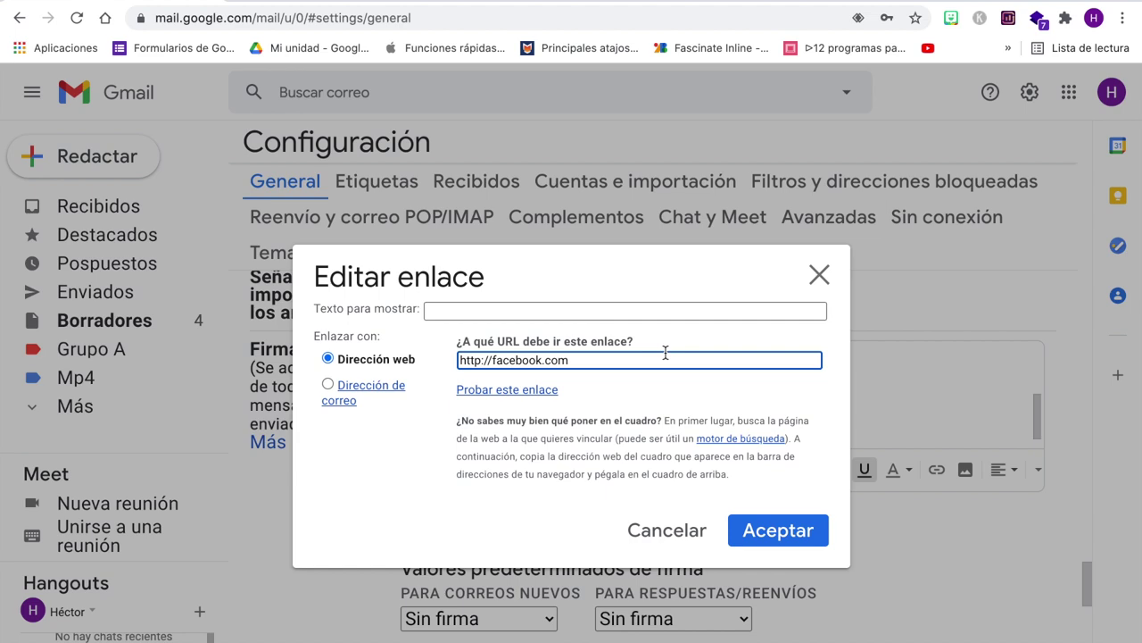
click(790, 532)
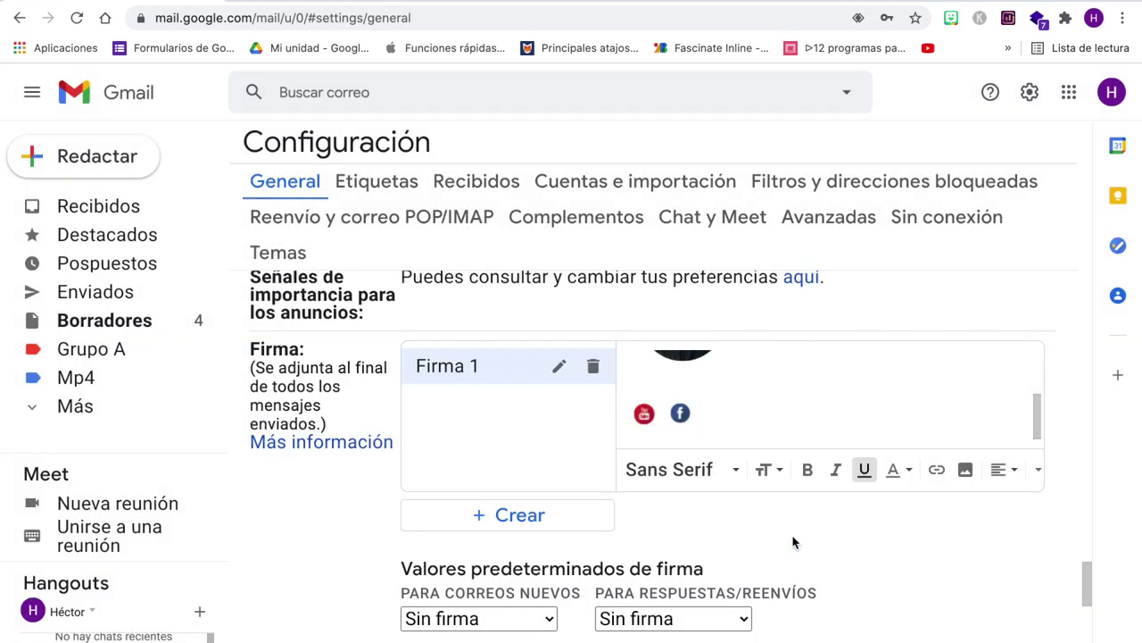
Save the signature settings with Guardar cambios.
scroll(795, 462, down, 2)
scroll(795, 463, down, 5)
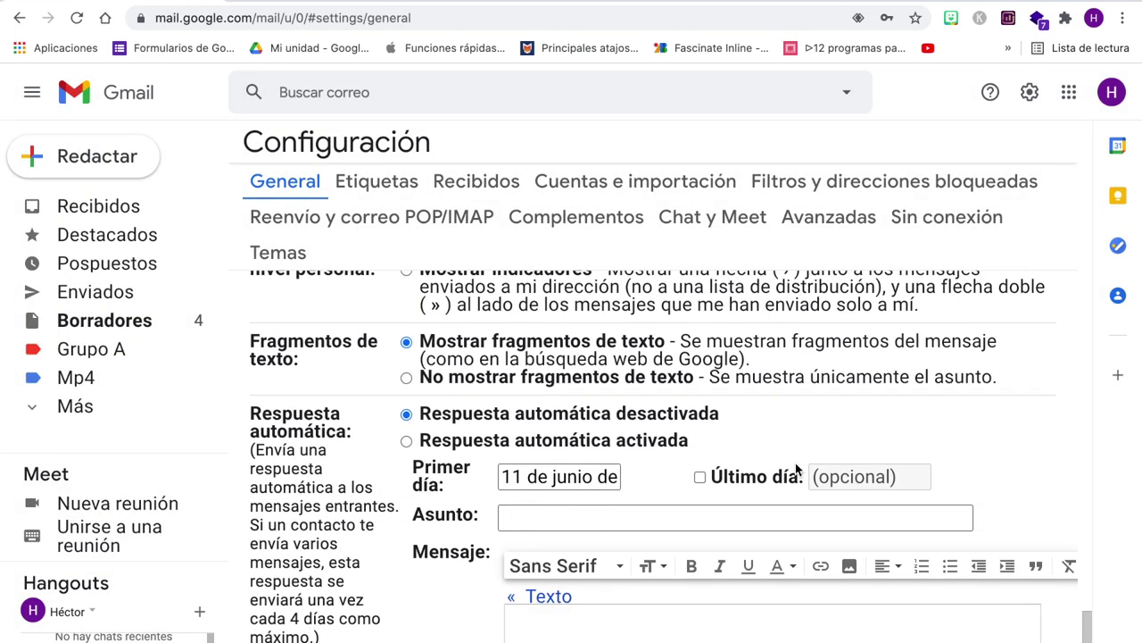
scroll(795, 462, down, 2)
click(641, 559)
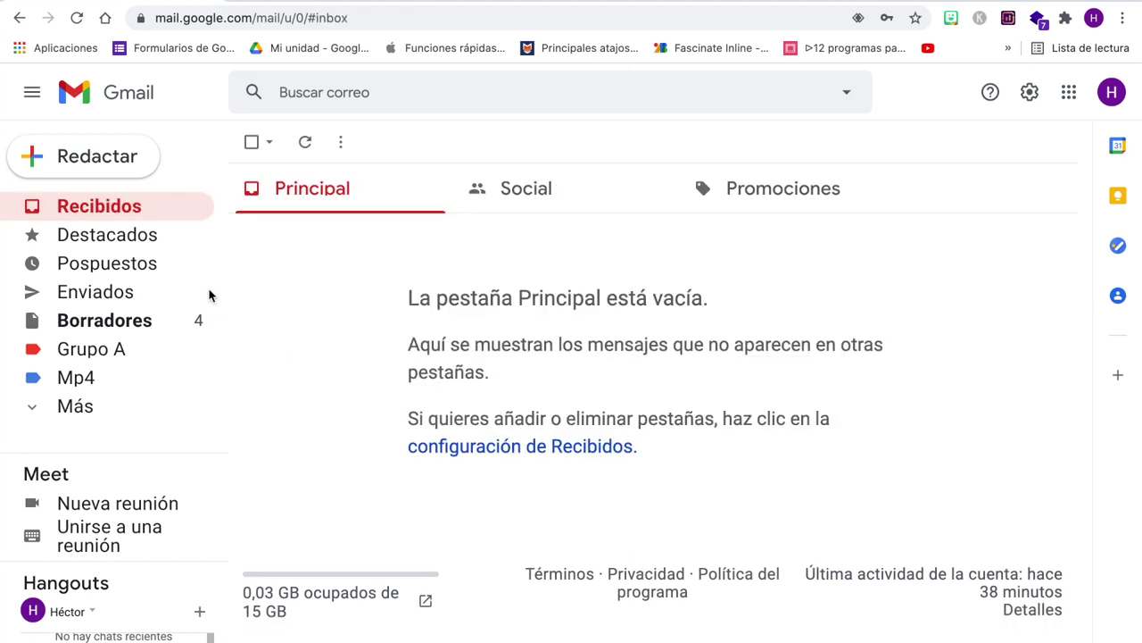
Insert Firma 1 into a full-screen test message and test the YouTube icon's link.
click(112, 166)
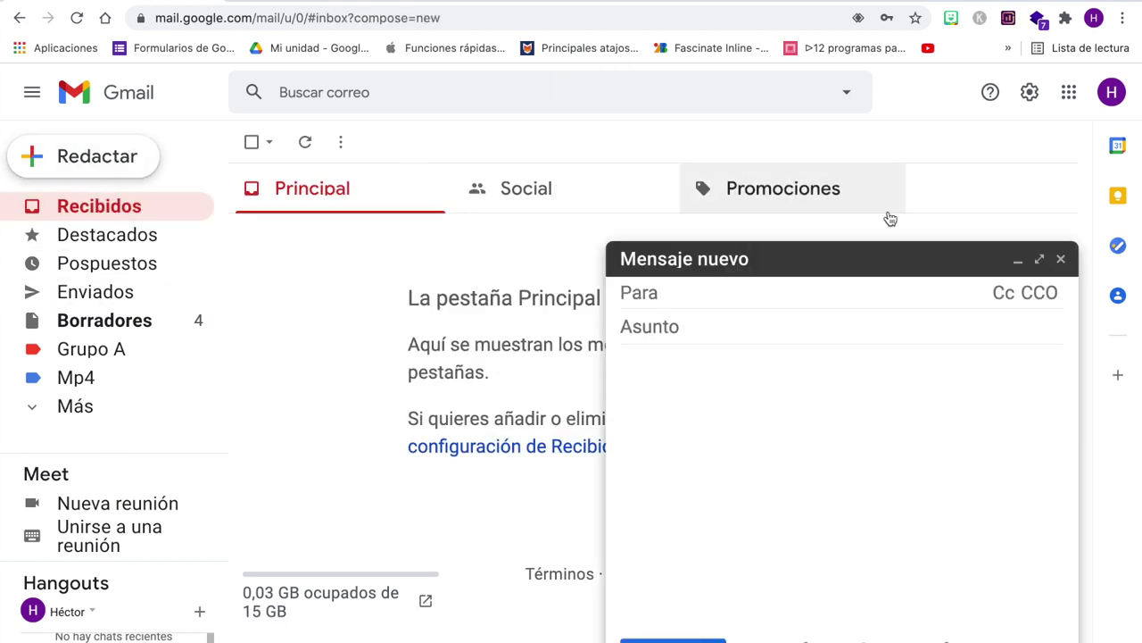
click(1040, 259)
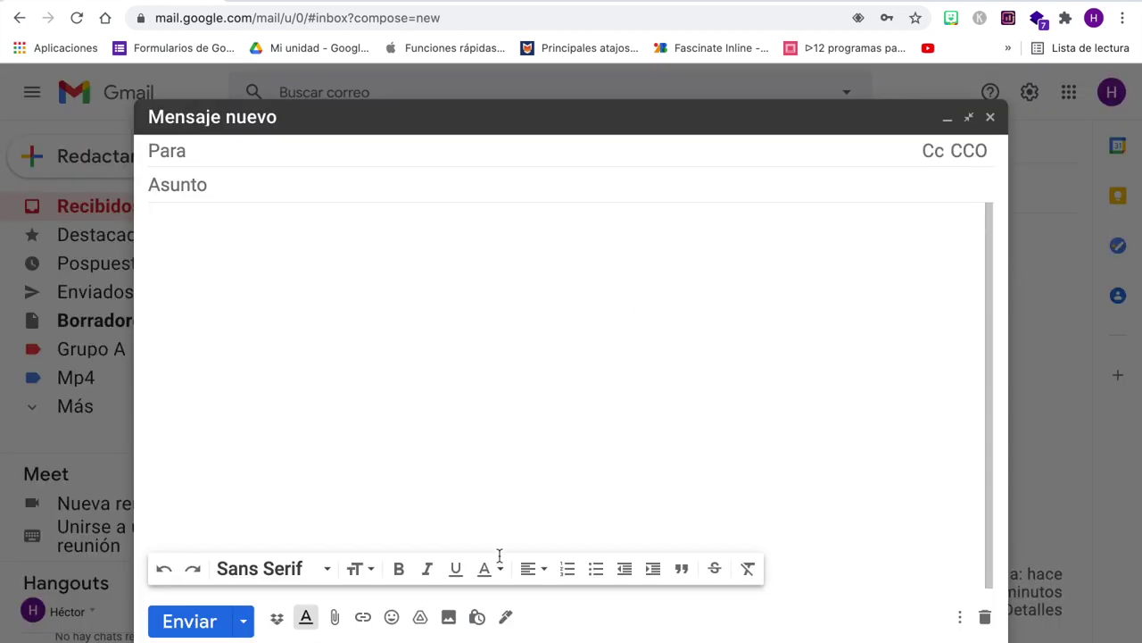
click(506, 616)
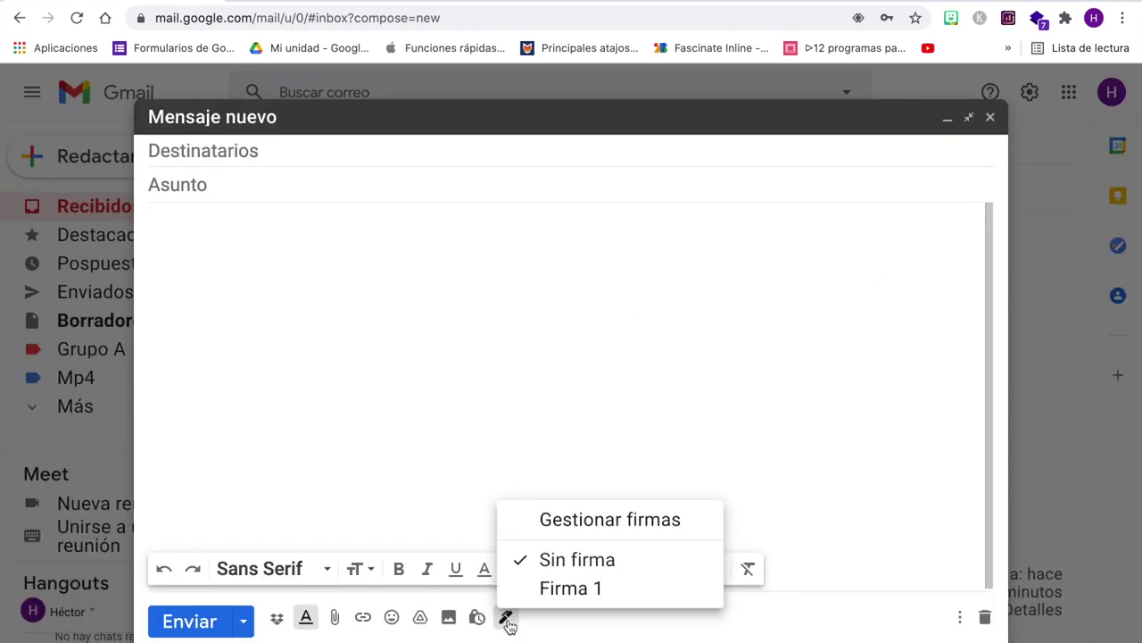
click(567, 590)
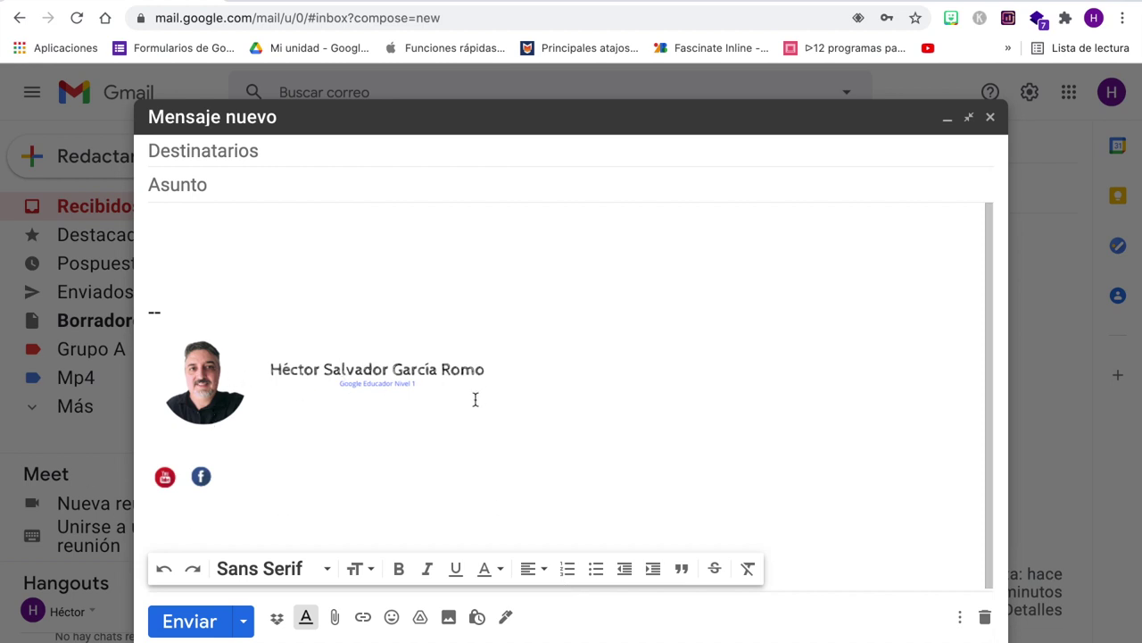
click(166, 477)
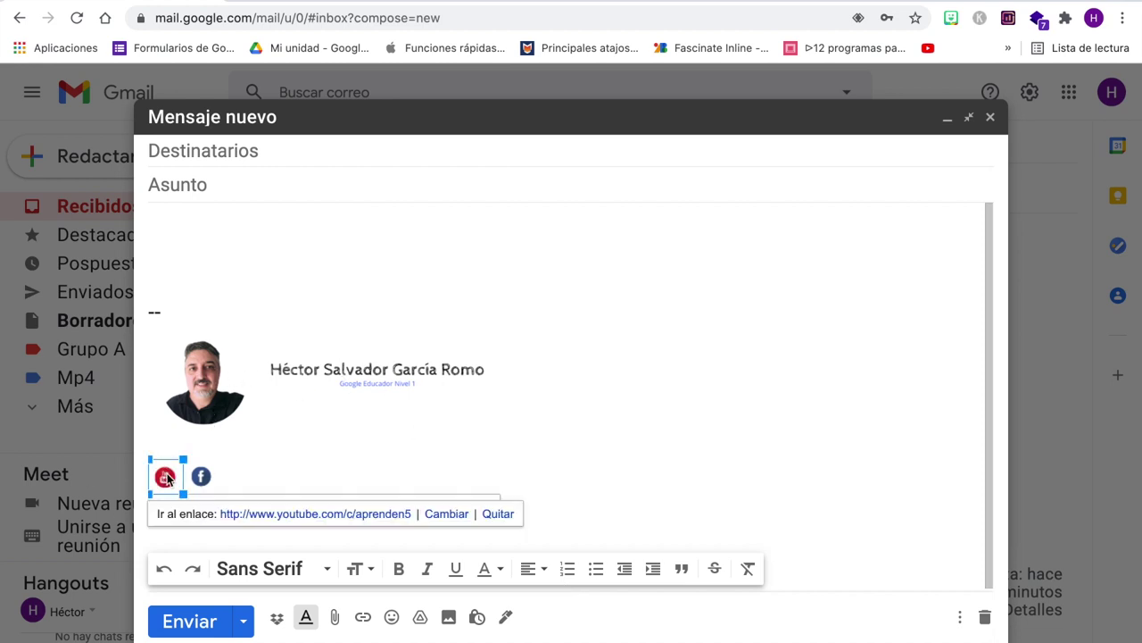
click(285, 515)
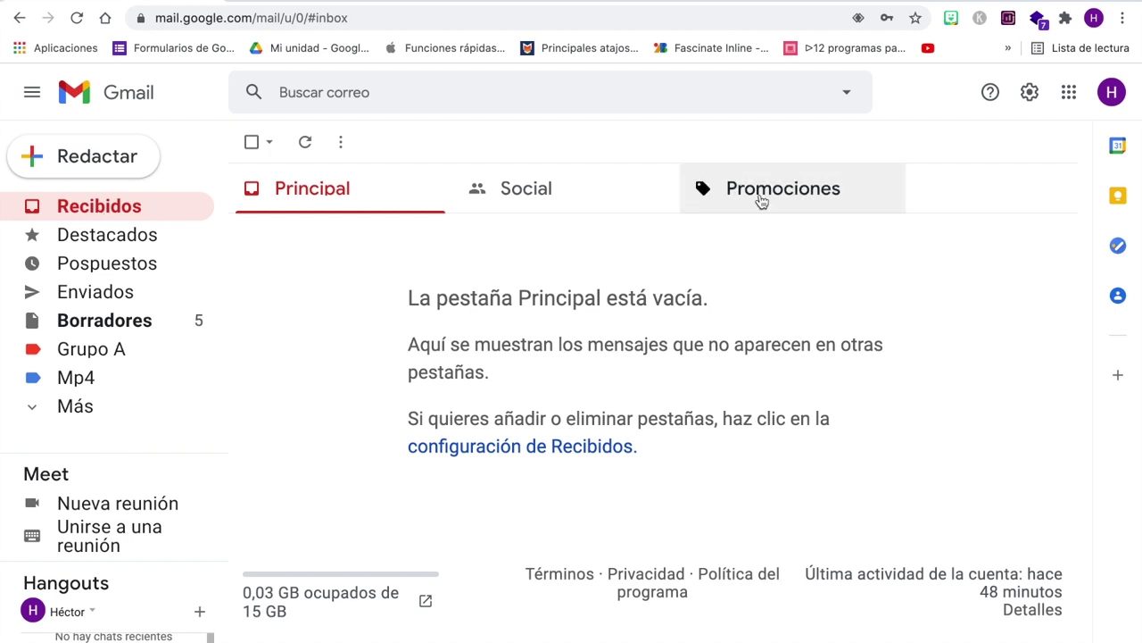
Create a new signature named Firma 2 in Gmail's General settings.
click(1031, 95)
click(998, 189)
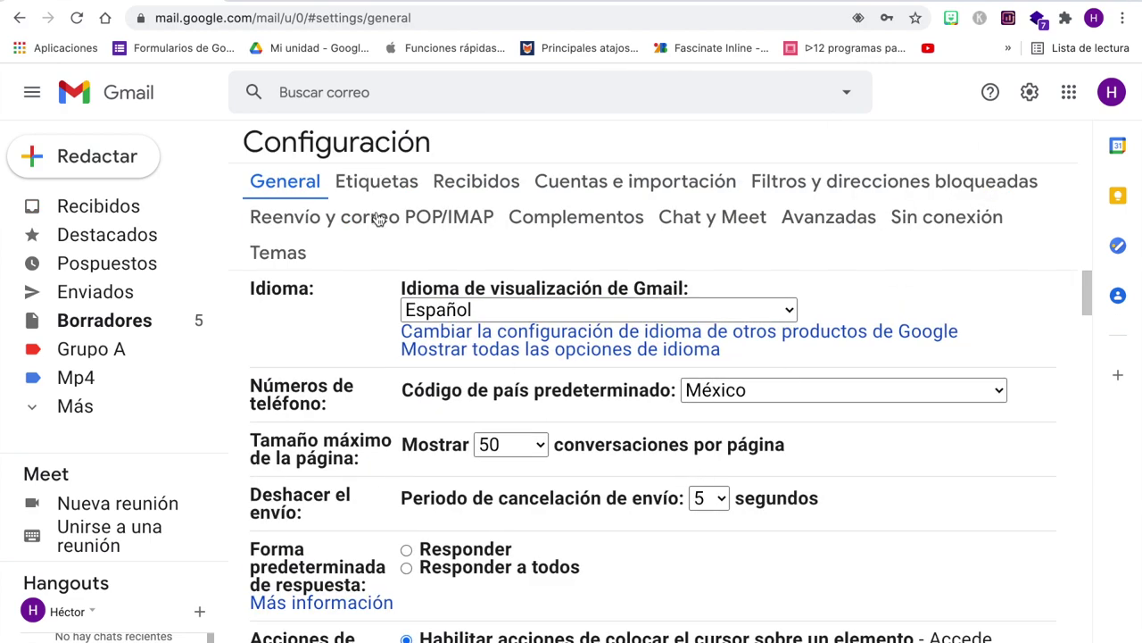
scroll(566, 433, down, 2)
scroll(568, 434, down, 6)
scroll(567, 434, down, 5)
scroll(569, 436, down, 5)
scroll(570, 437, down, 4)
scroll(571, 440, down, 4)
scroll(571, 440, down, 5)
scroll(567, 464, down, 4)
click(535, 555)
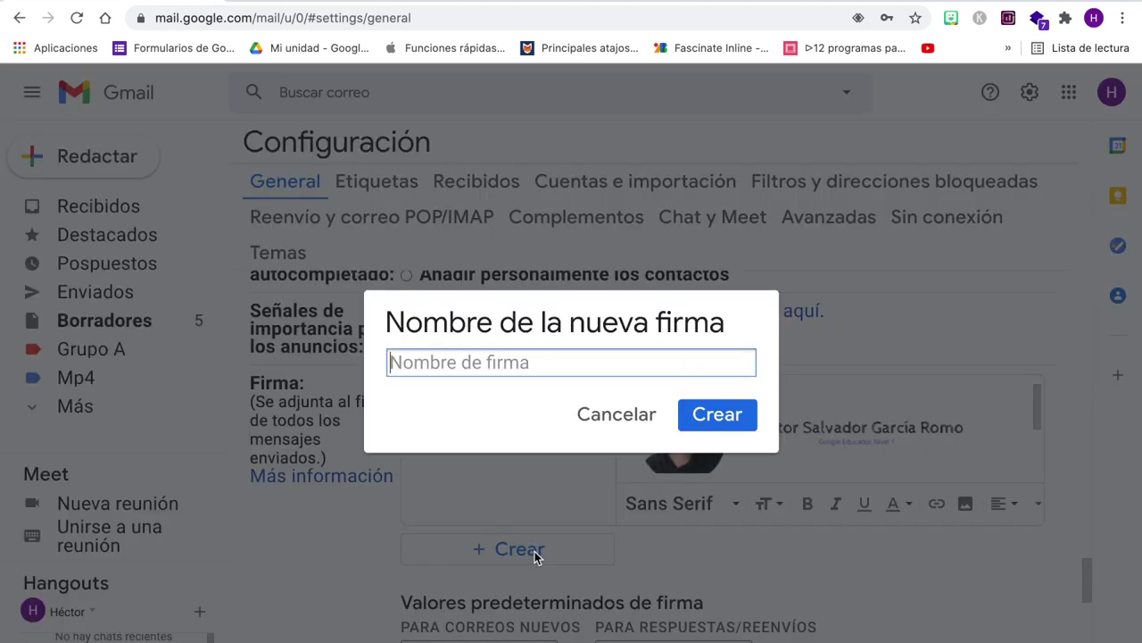
text(ç)
key(BackSpace)
text(Firma 2)
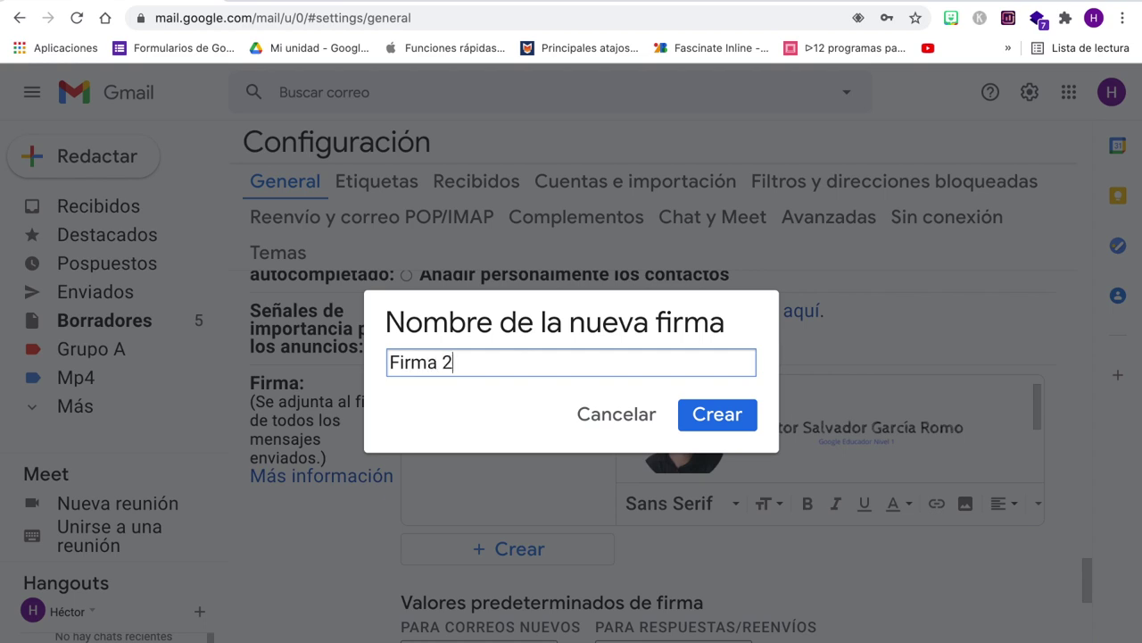
click(721, 416)
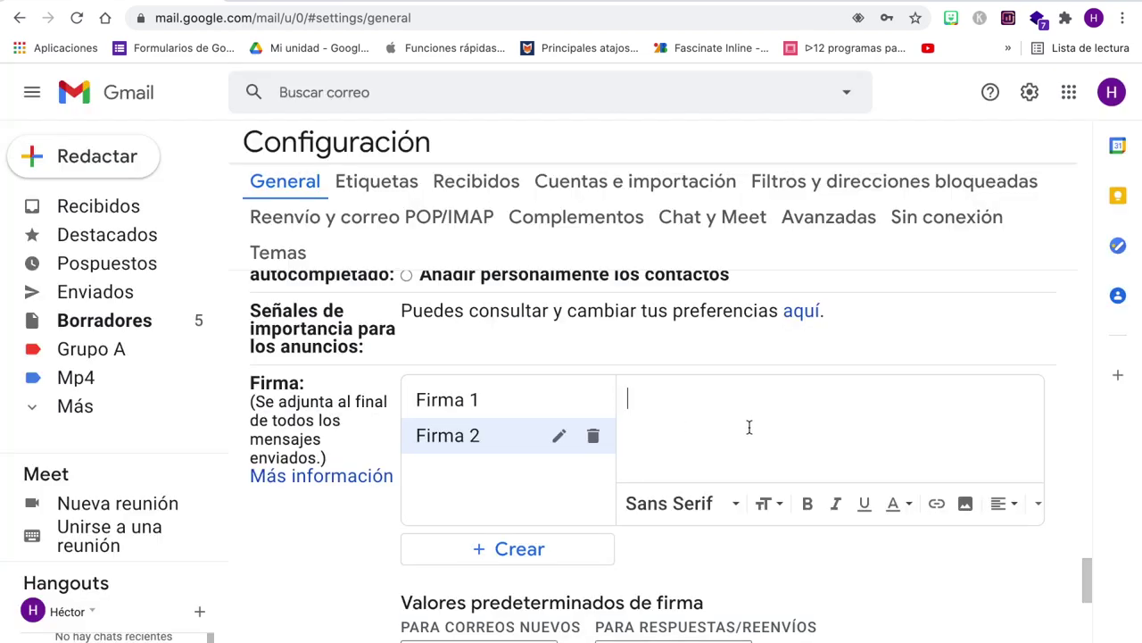
Enter the person's name and 'Profesor Certificado Google Educador' in bold, then save the changes.
text(Héctor Salvador García Romo Pr)
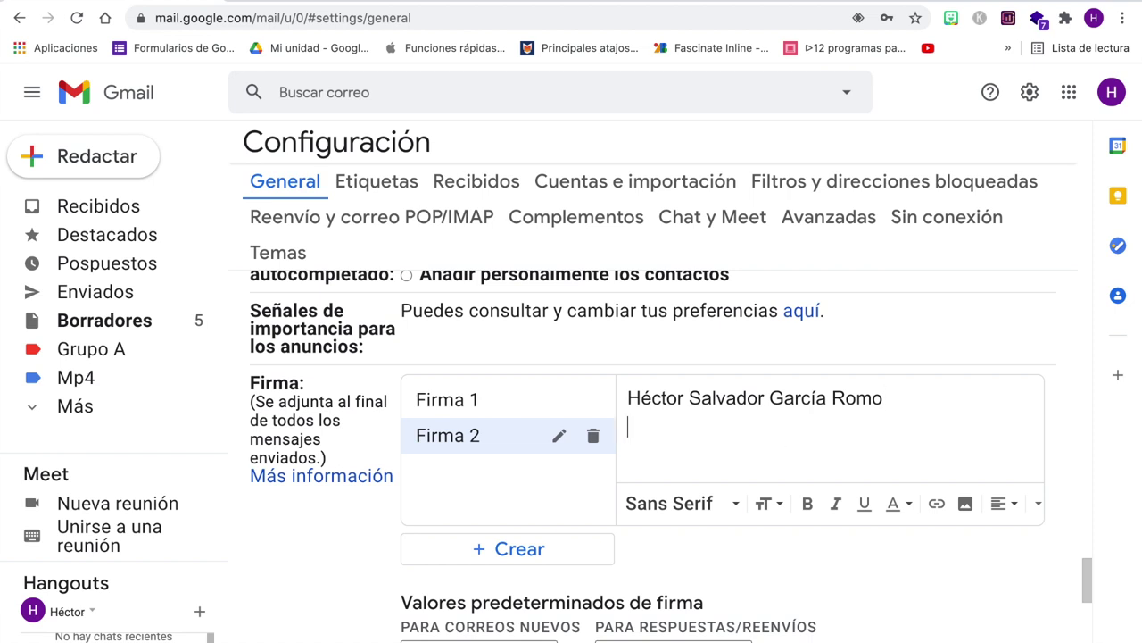
text(ofesor Certi)
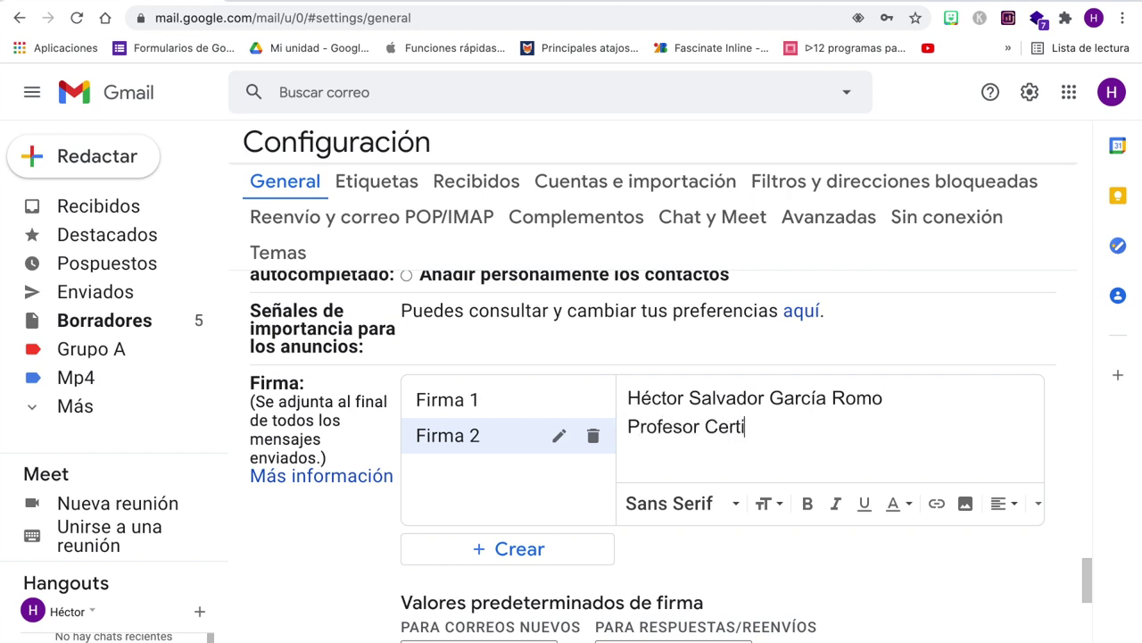
text(ficado Google Educador)
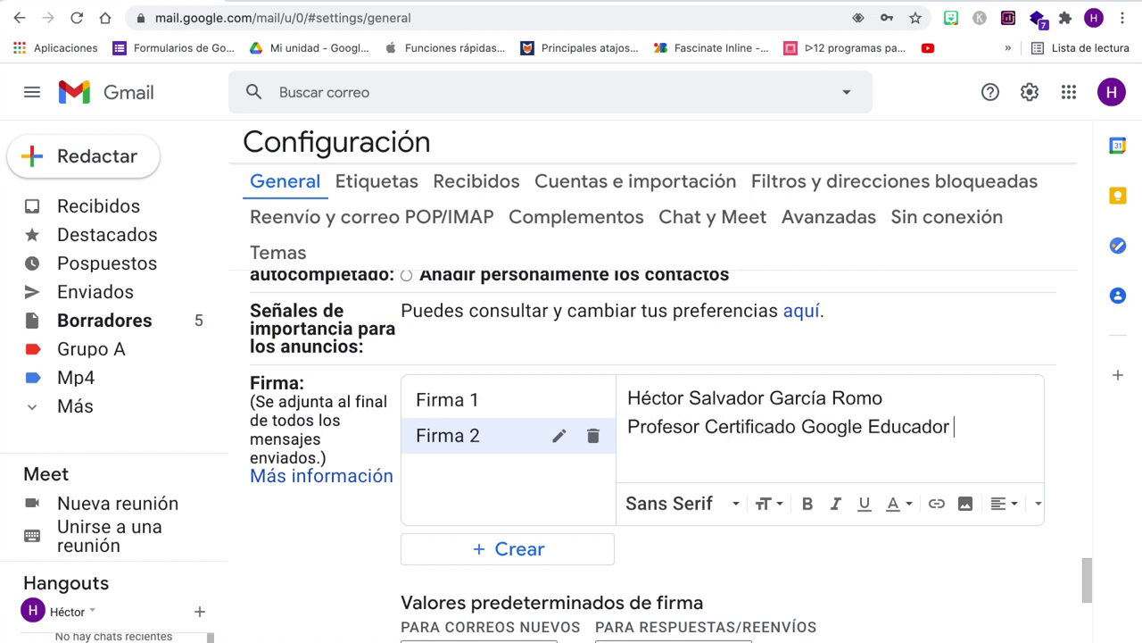
drag(956, 420, 630, 394)
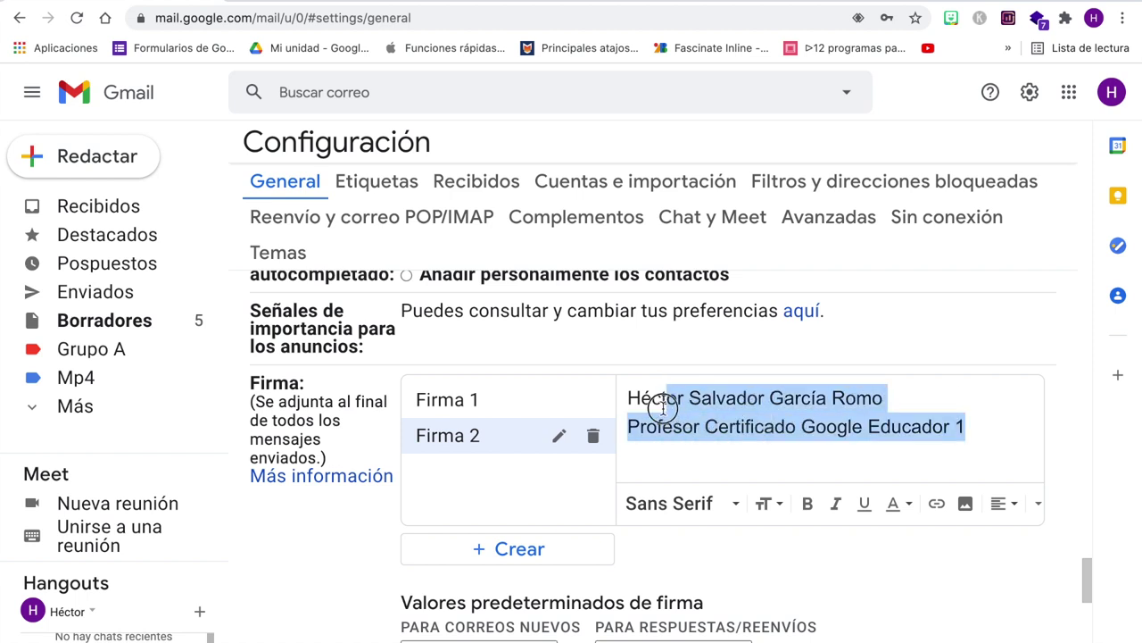
click(807, 504)
click(992, 440)
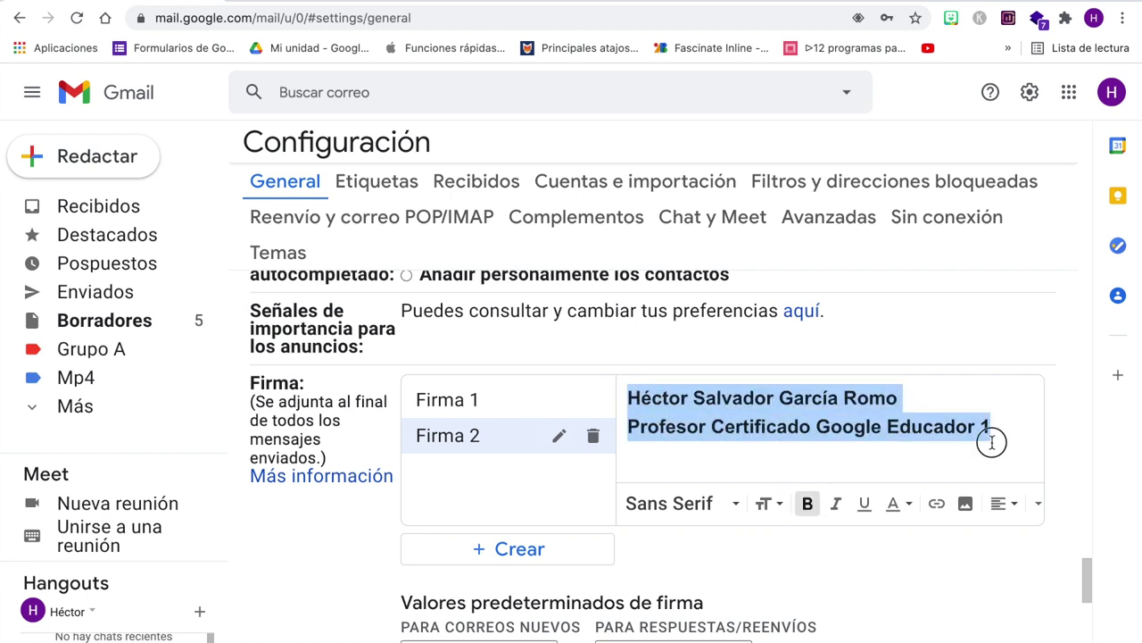
scroll(991, 442, down, 2)
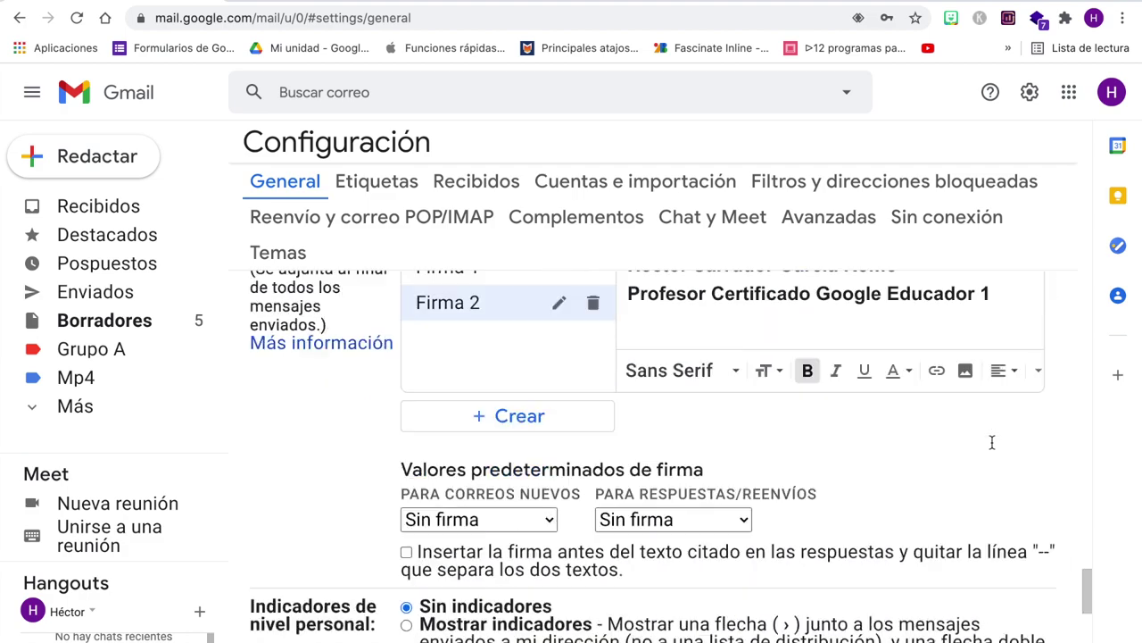
scroll(992, 442, down, 8)
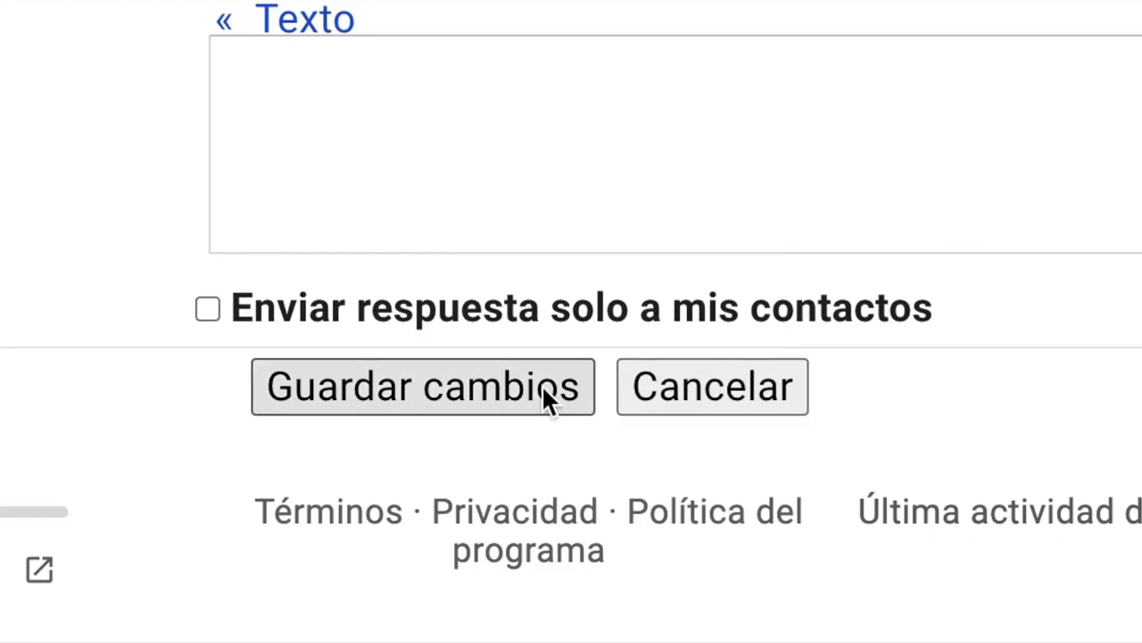
click(654, 568)
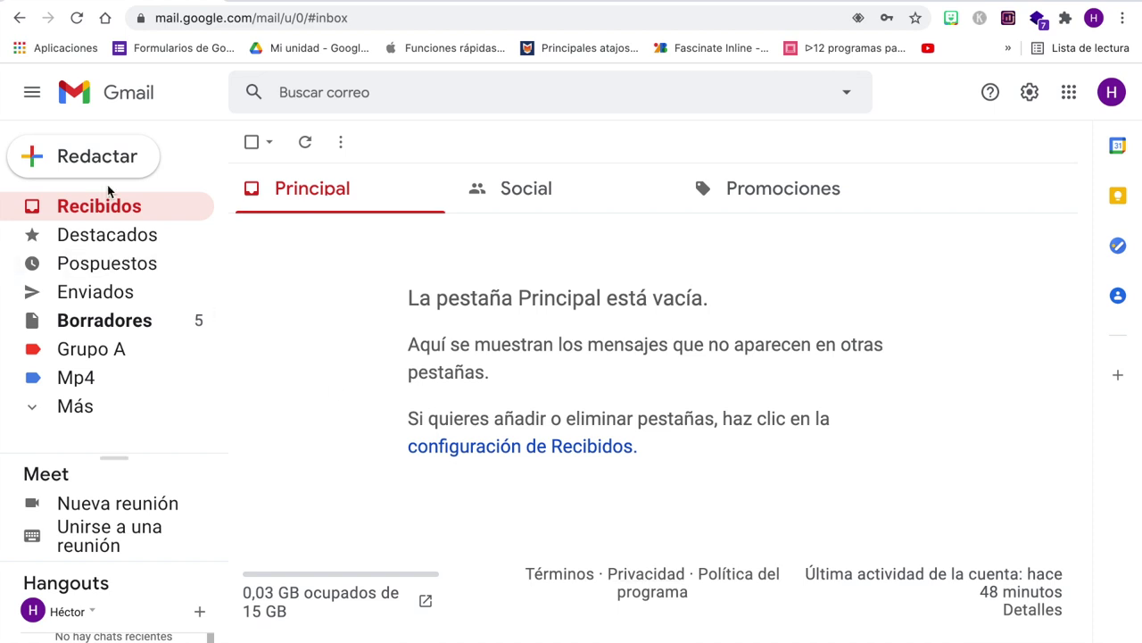
Compose a full-screen message with Firma 1, then swap its signature for Firma 2.
click(101, 164)
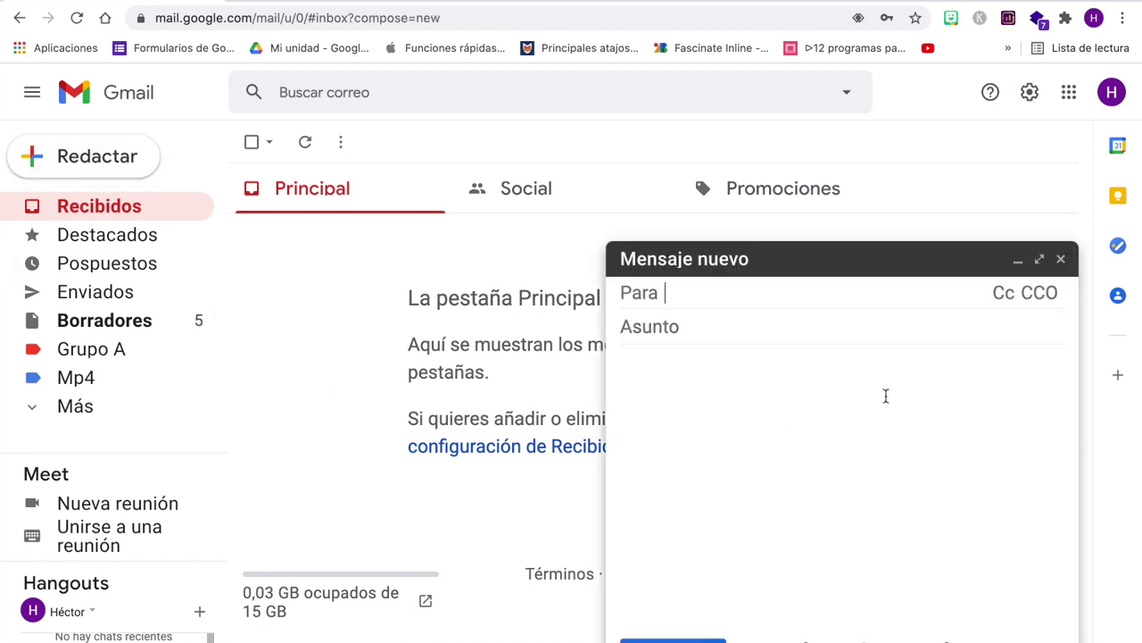
click(1040, 260)
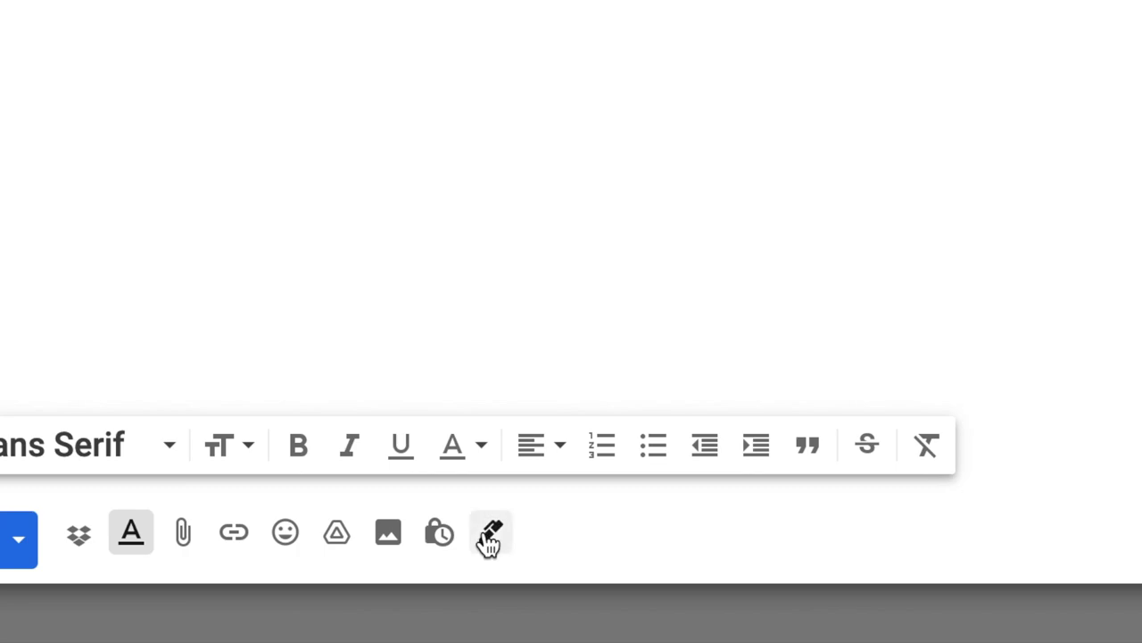
click(489, 539)
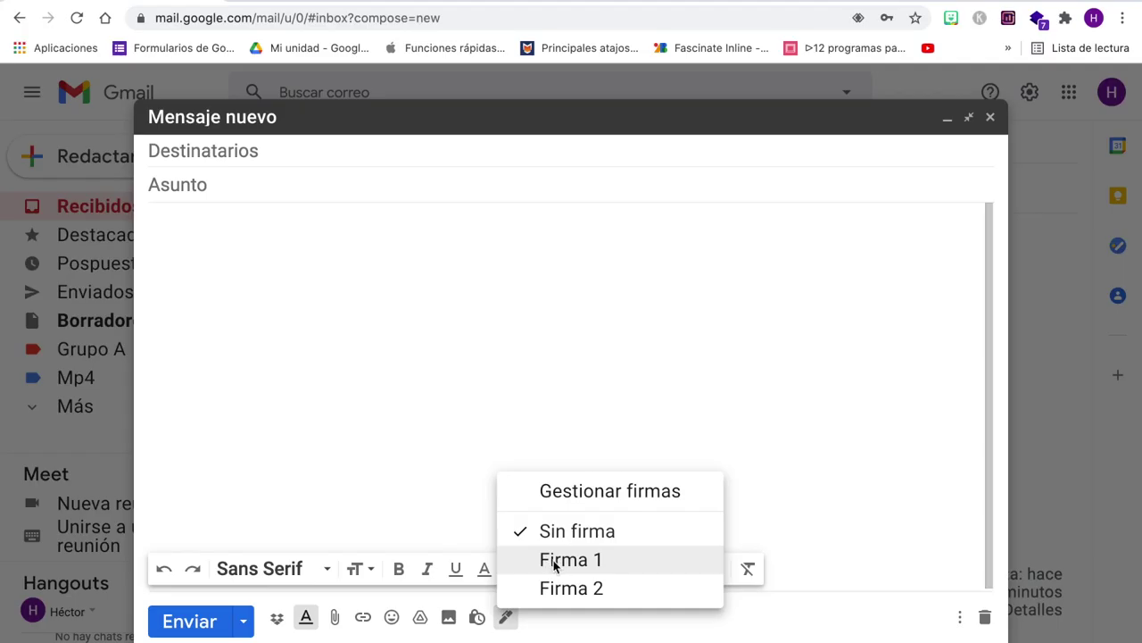
click(556, 563)
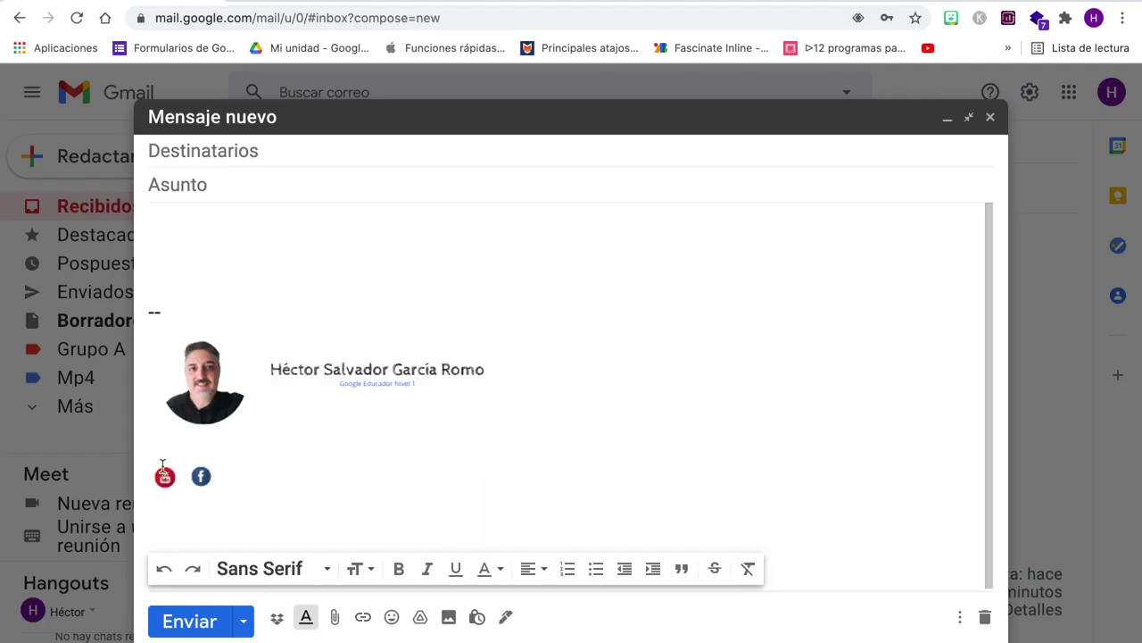
click(505, 618)
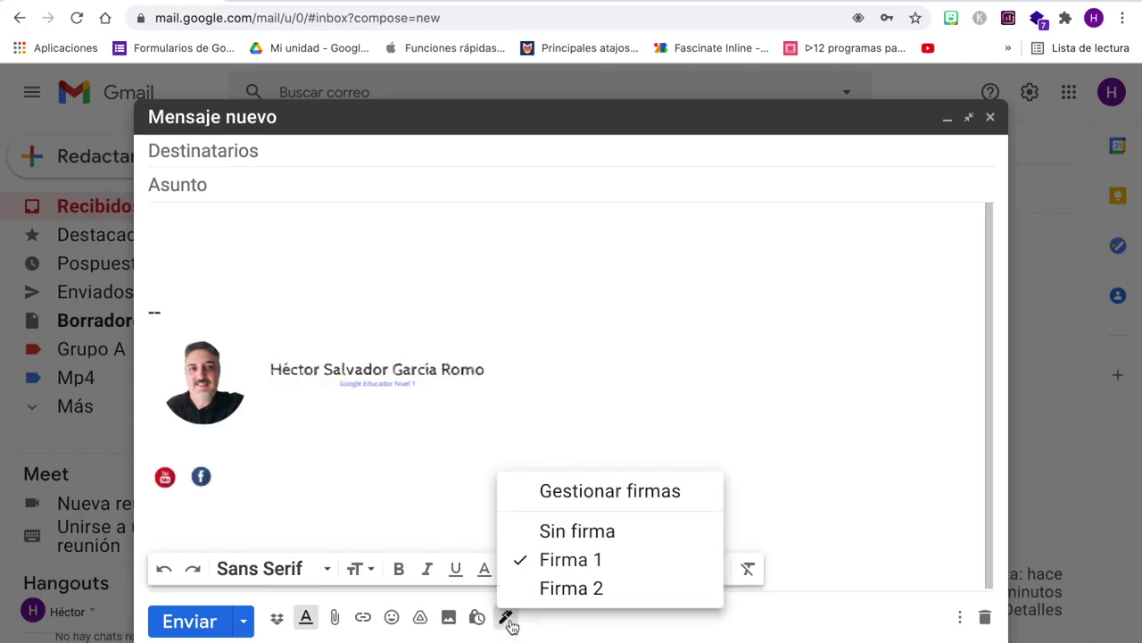
click(560, 588)
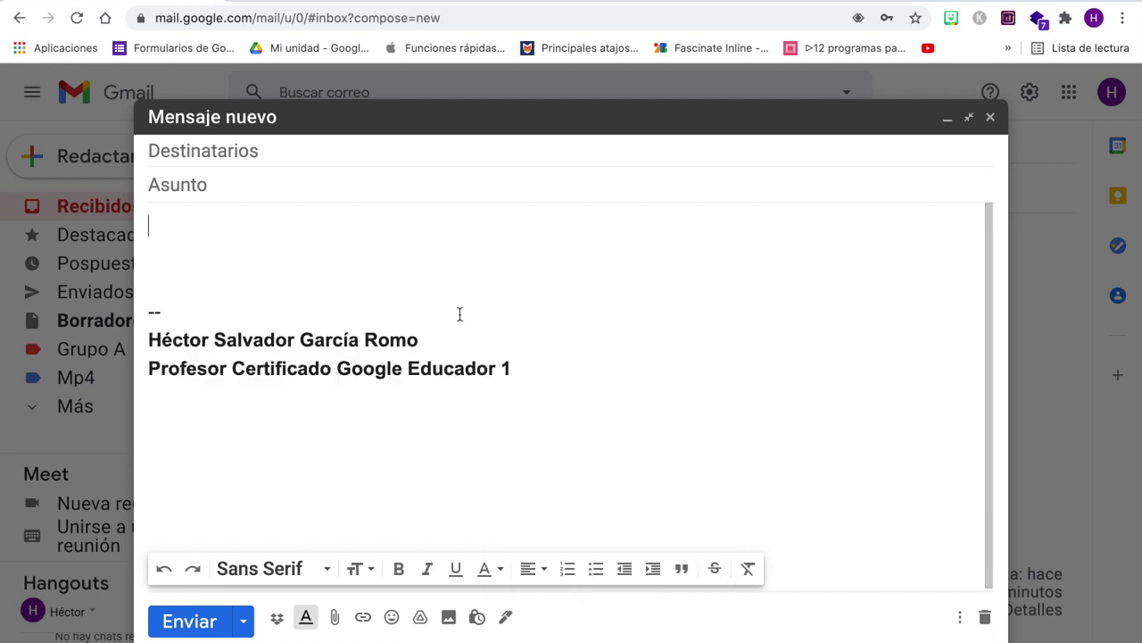